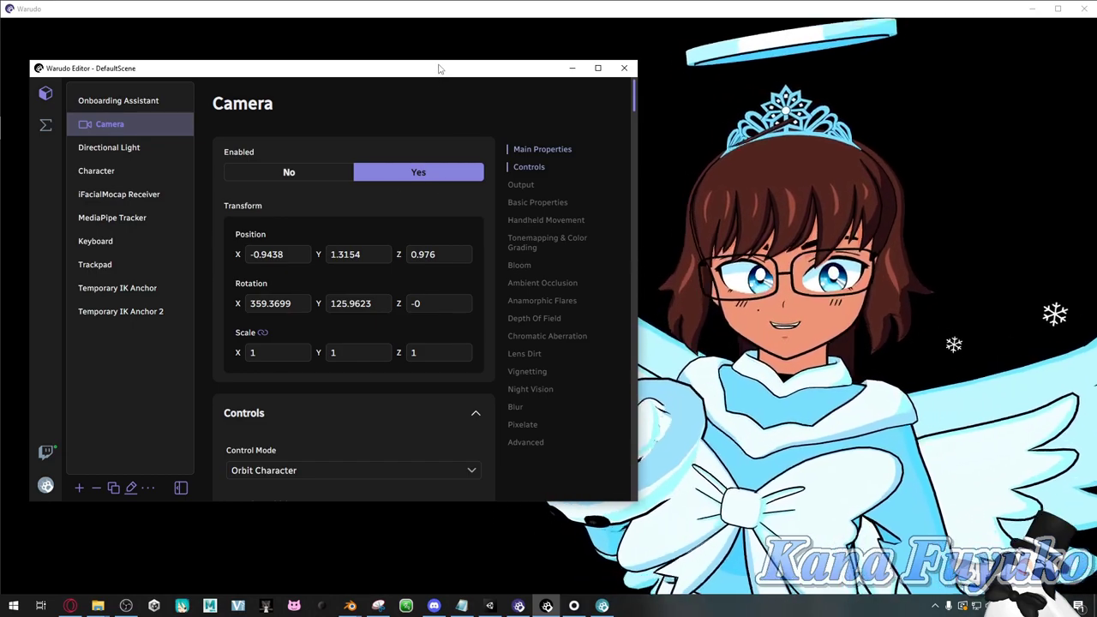
Step: Move the editor window up to expose the Camera's Transform fields
{"action": "left_click_drag", "start_coordinate": [439, 68], "coordinate": [435, 43]}
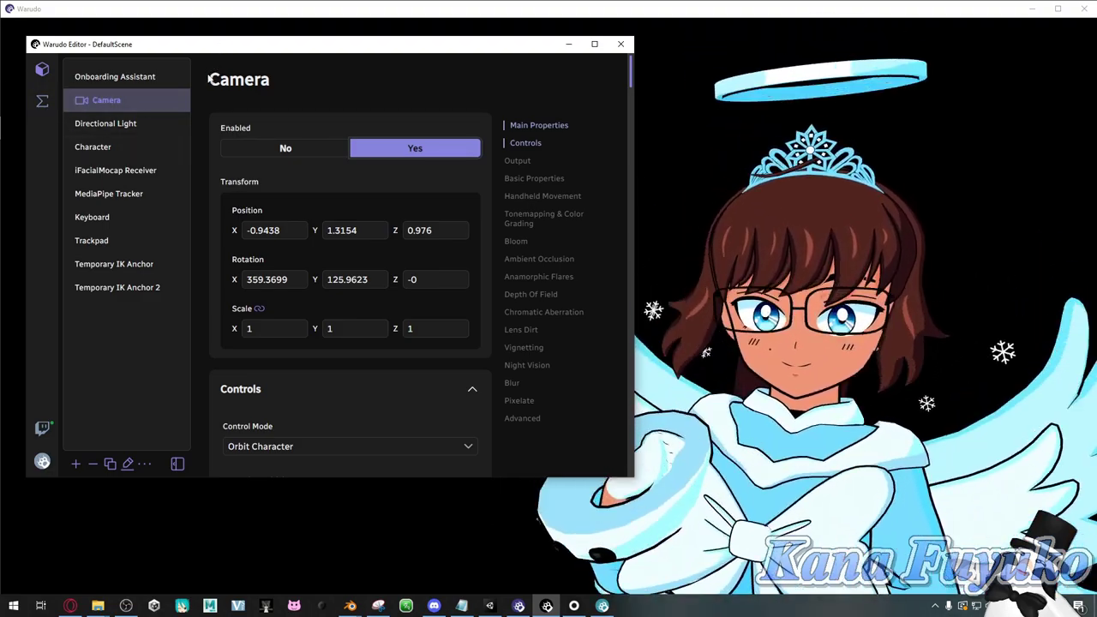
{"action": "left_click_drag", "start_coordinate": [296, 50], "coordinate": [300, 44]}
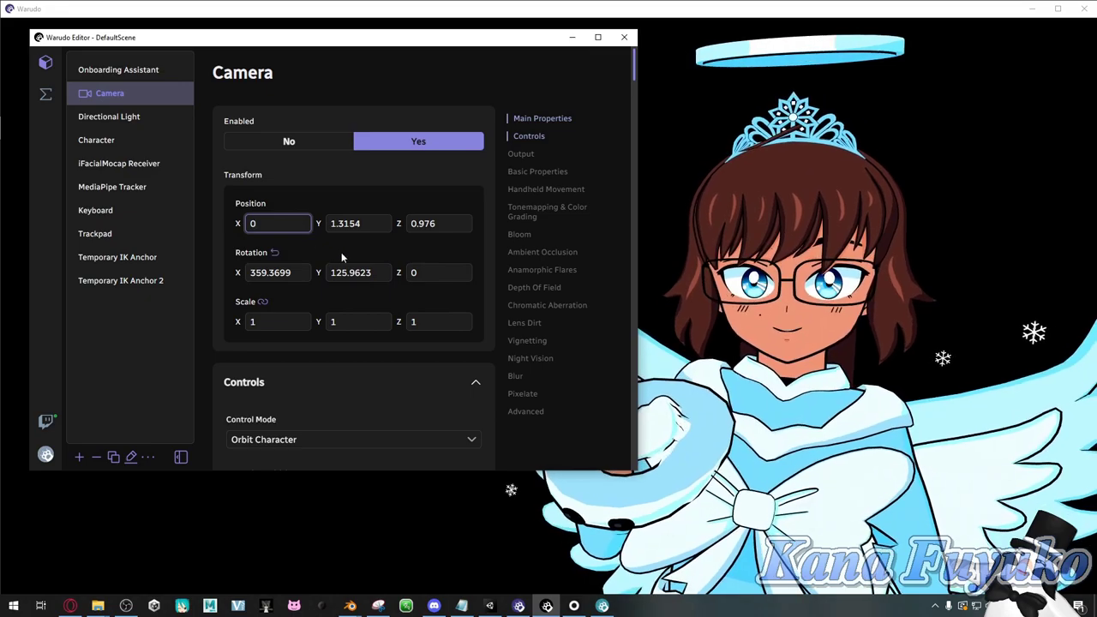
Step: Set camera Rotation X to 360 and Y to 180, then preview the framing with the editor hidden
{"action": "left_click", "coordinate": [341, 257]}
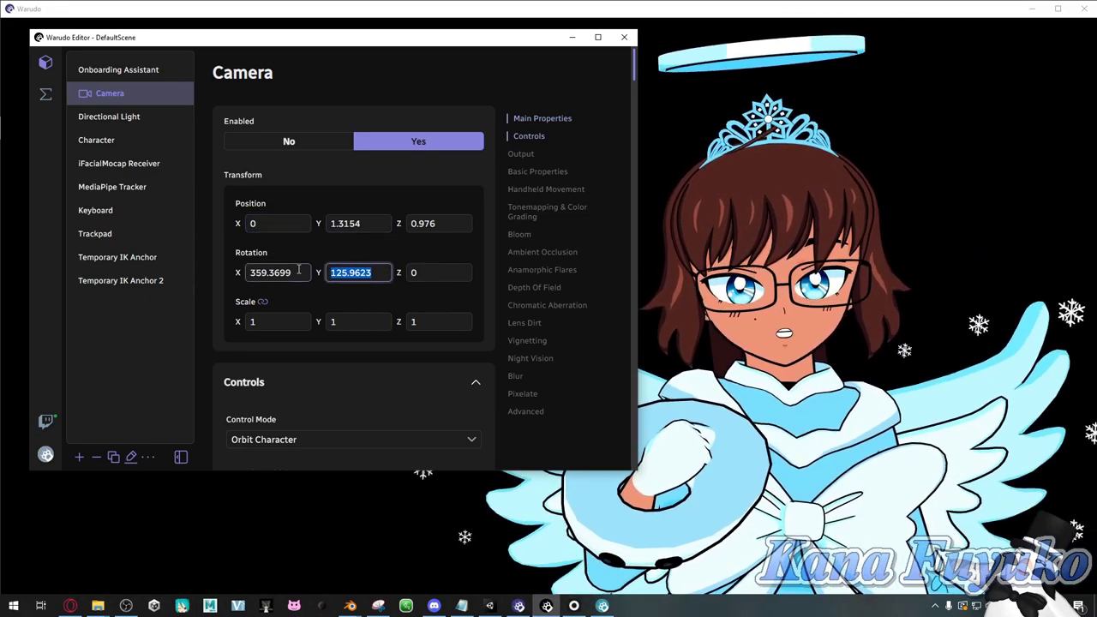
{"action": "type", "text": "180"}
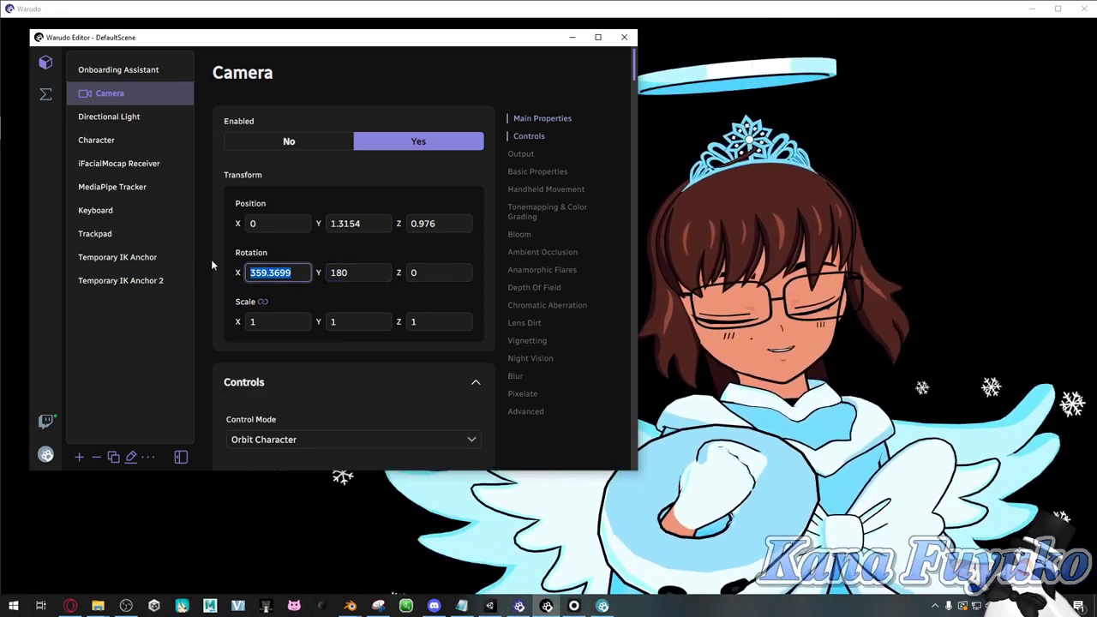
{"action": "type", "text": "360"}
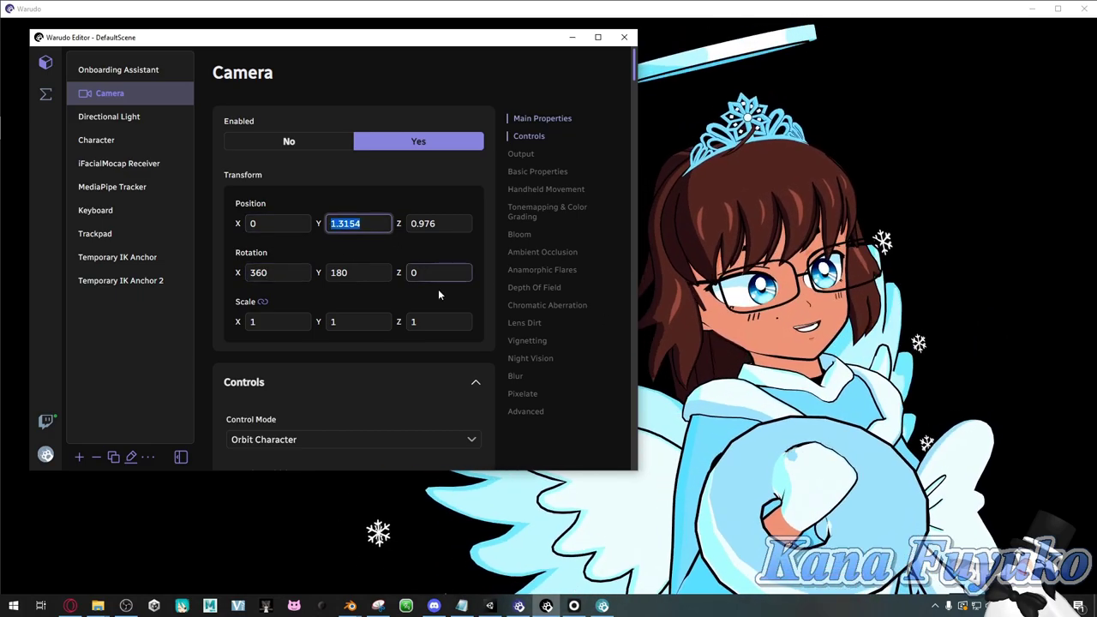
{"action": "left_click", "coordinate": [521, 606]}
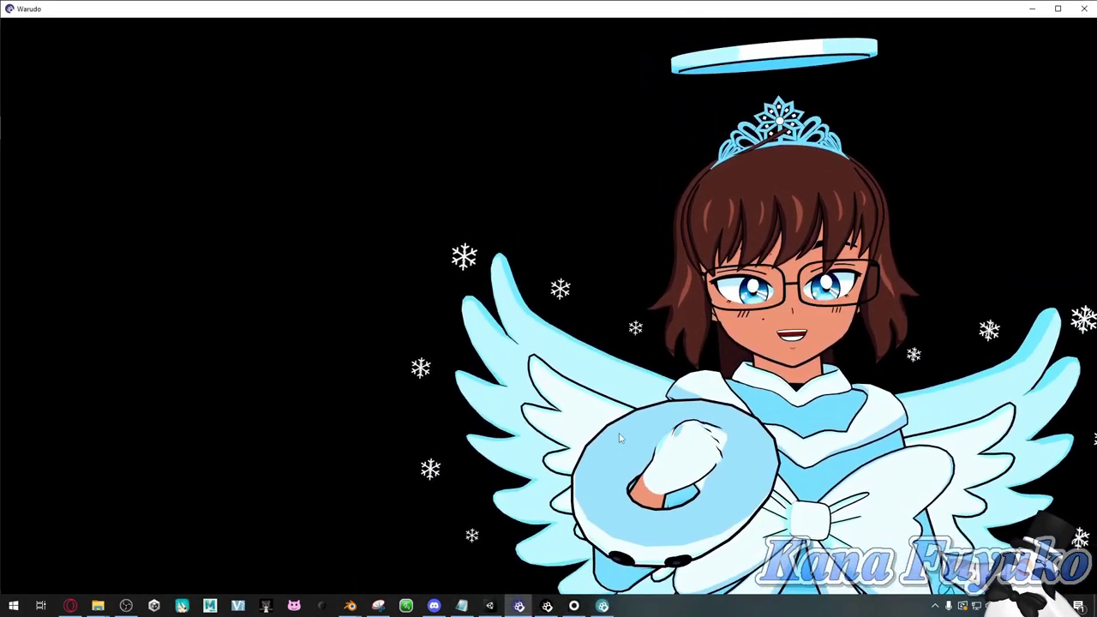
{"action": "left_click", "coordinate": [531, 608]}
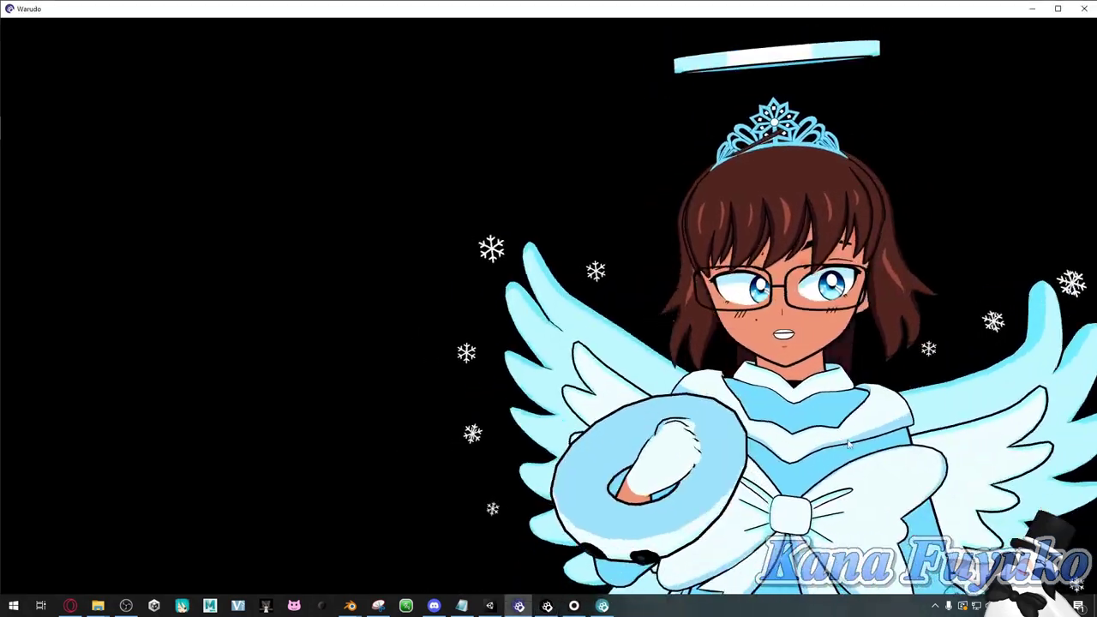
{"action": "left_click", "coordinate": [815, 454]}
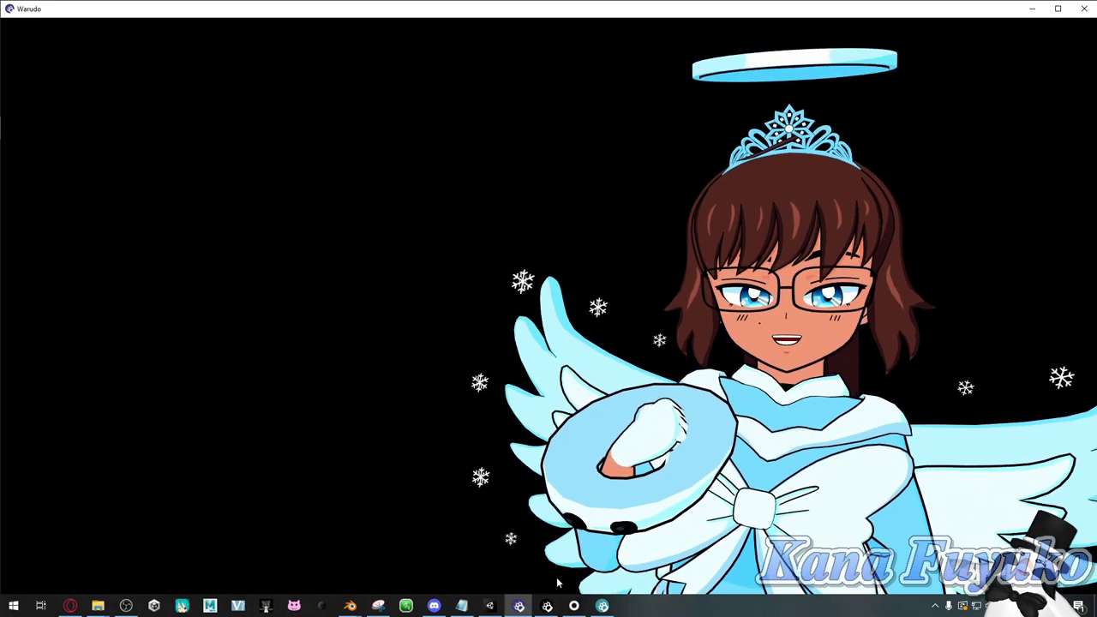
{"action": "left_click", "coordinate": [514, 605]}
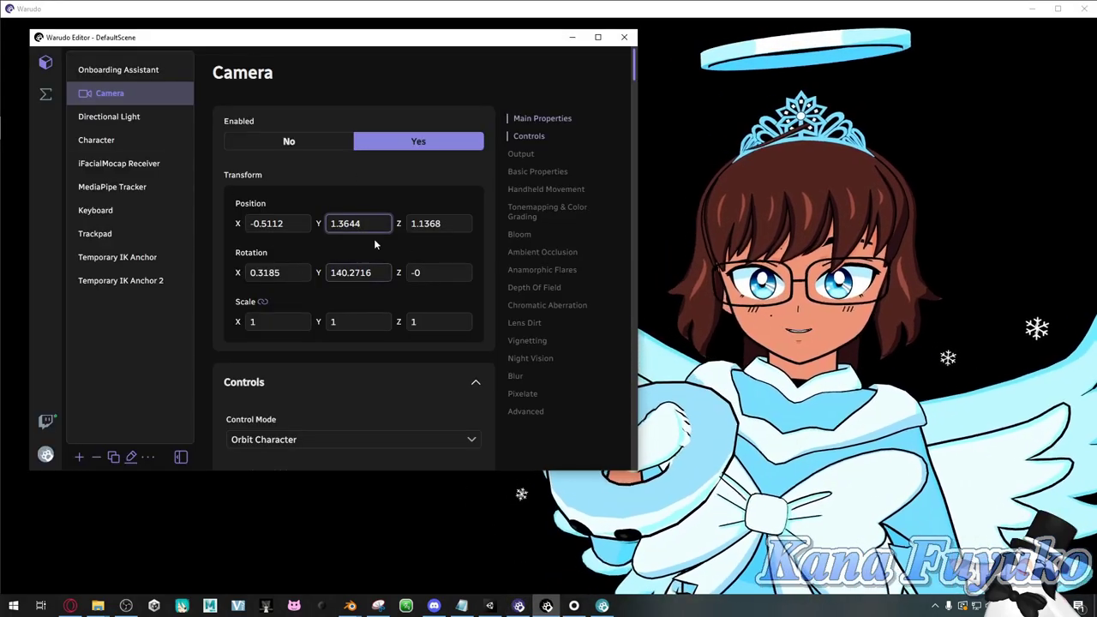
{"action": "scroll", "coordinate": [316, 246], "scroll_direction": "down", "scroll_amount": 5}
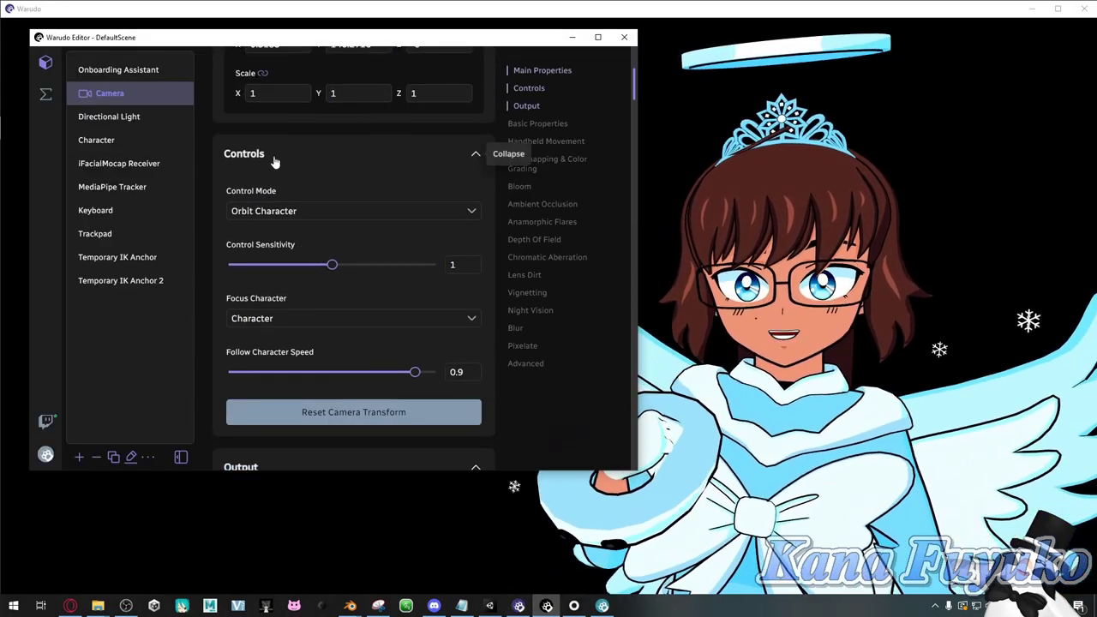
{"action": "left_click", "coordinate": [279, 211]}
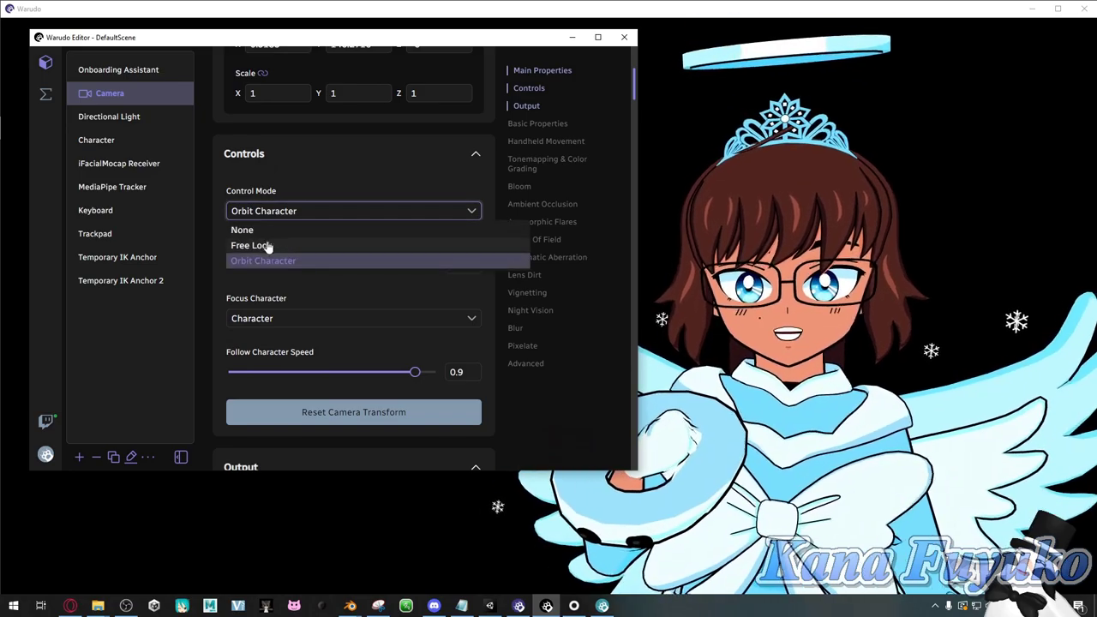
{"action": "left_click", "coordinate": [266, 246]}
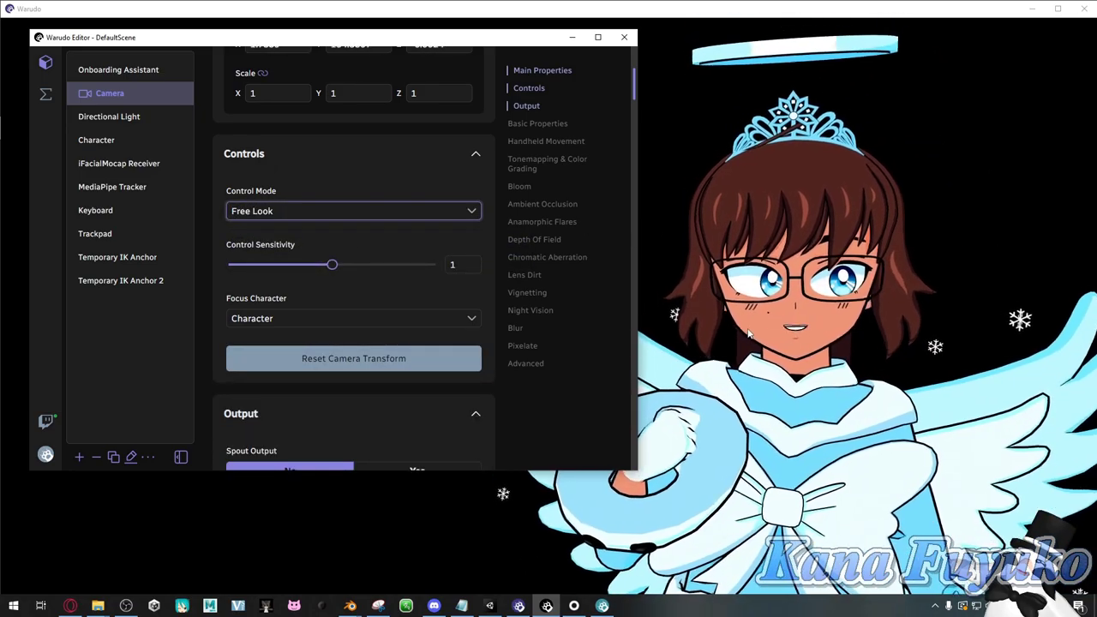
{"action": "left_click", "coordinate": [747, 346]}
{"action": "scroll", "coordinate": [747, 345], "scroll_direction": "down", "scroll_amount": 8}
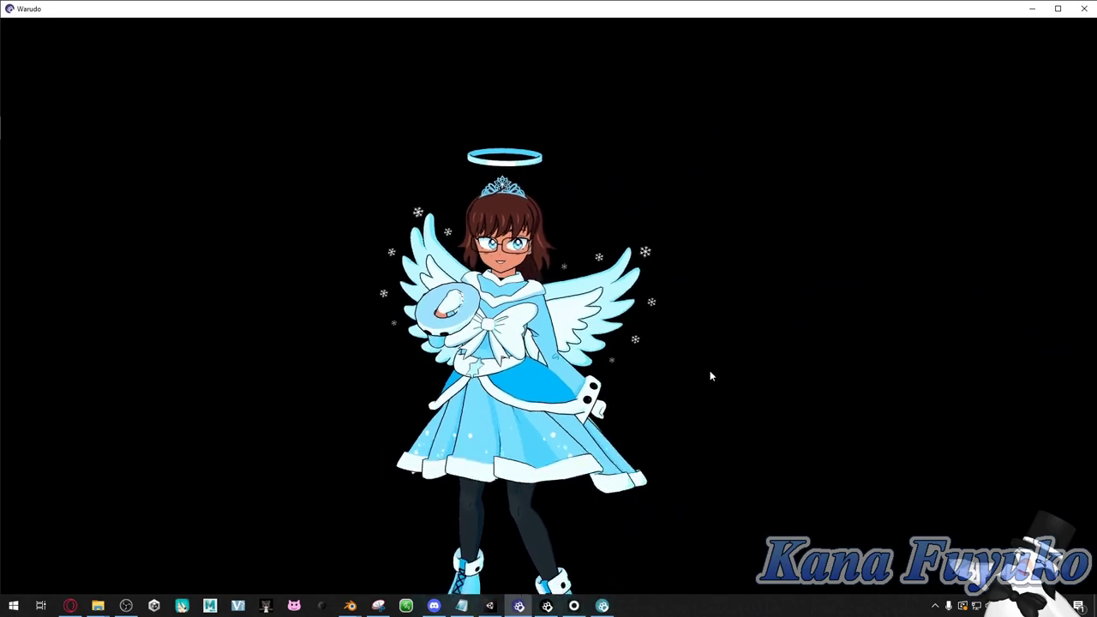
{"action": "scroll", "coordinate": [745, 361], "scroll_direction": "up", "scroll_amount": 4}
{"action": "scroll", "coordinate": [746, 361], "scroll_direction": "down", "scroll_amount": 2}
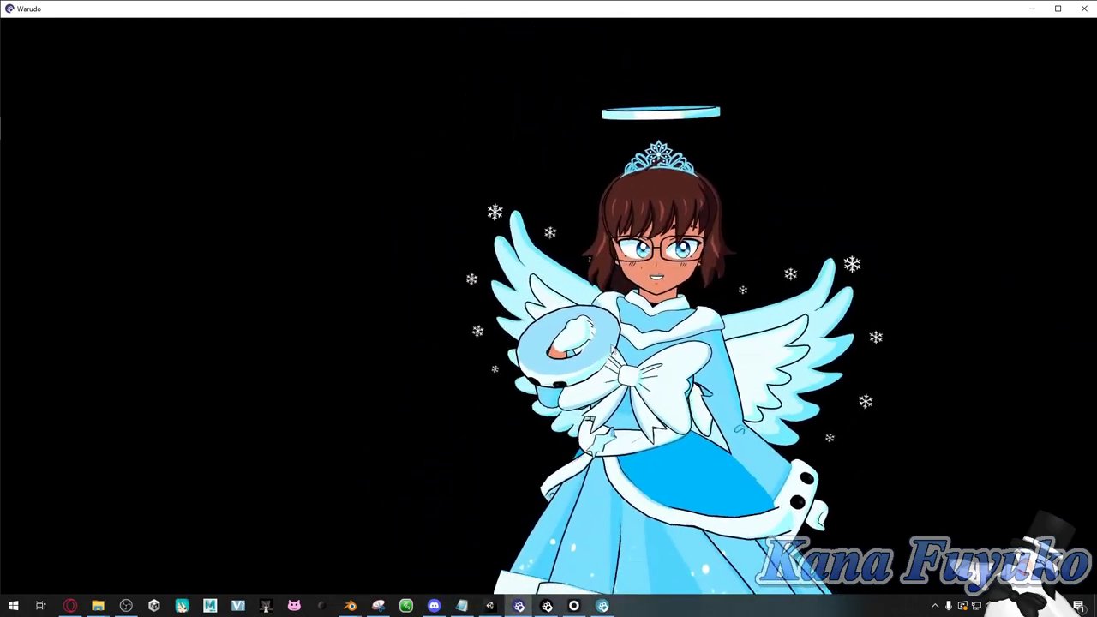
{"action": "scroll", "coordinate": [743, 359], "scroll_direction": "up", "scroll_amount": 4}
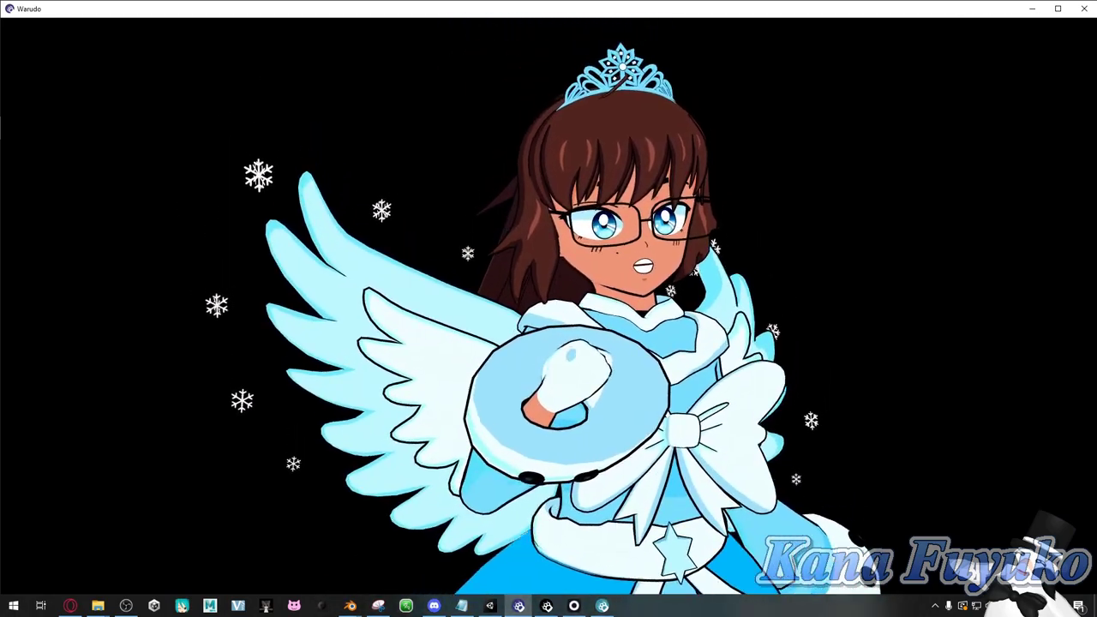
{"action": "scroll", "coordinate": [985, 313], "scroll_direction": "down", "scroll_amount": 1}
{"action": "scroll", "coordinate": [702, 363], "scroll_direction": "down", "scroll_amount": 3}
{"action": "scroll", "coordinate": [631, 360], "scroll_direction": "up", "scroll_amount": 5}
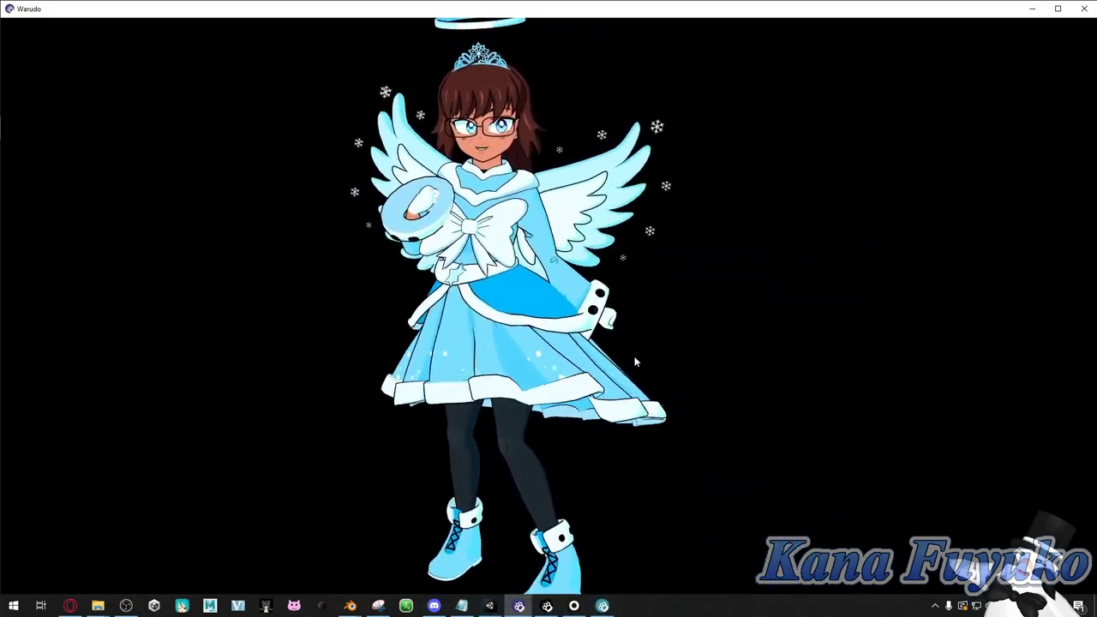
{"action": "scroll", "coordinate": [569, 277], "scroll_direction": "up", "scroll_amount": 2}
{"action": "scroll", "coordinate": [650, 277], "scroll_direction": "down", "scroll_amount": 4}
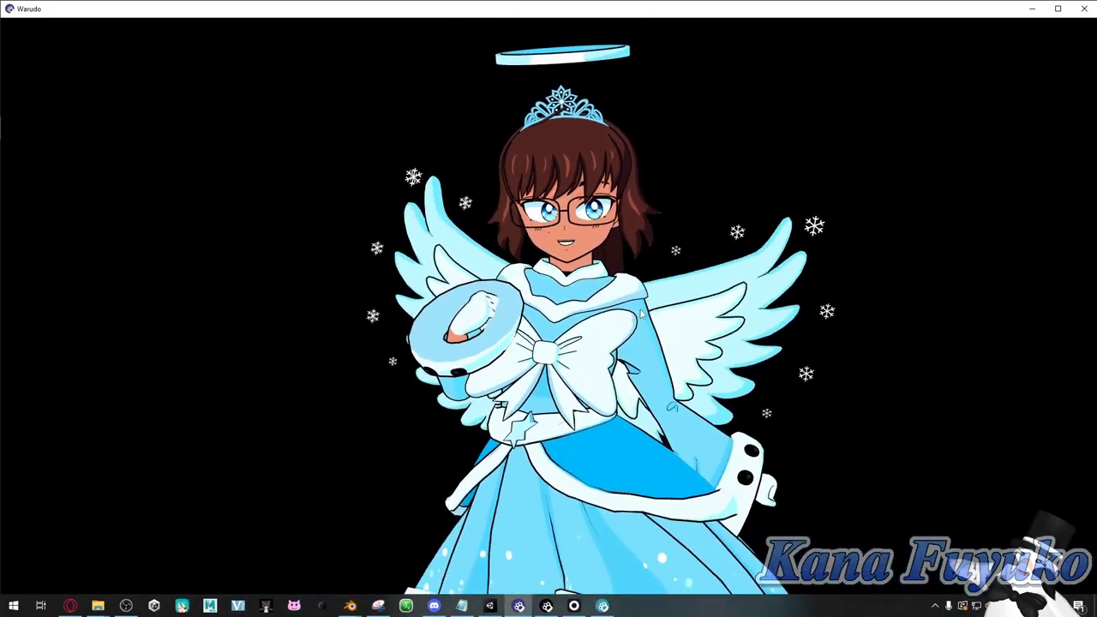
{"action": "scroll", "coordinate": [646, 293], "scroll_direction": "up", "scroll_amount": 3}
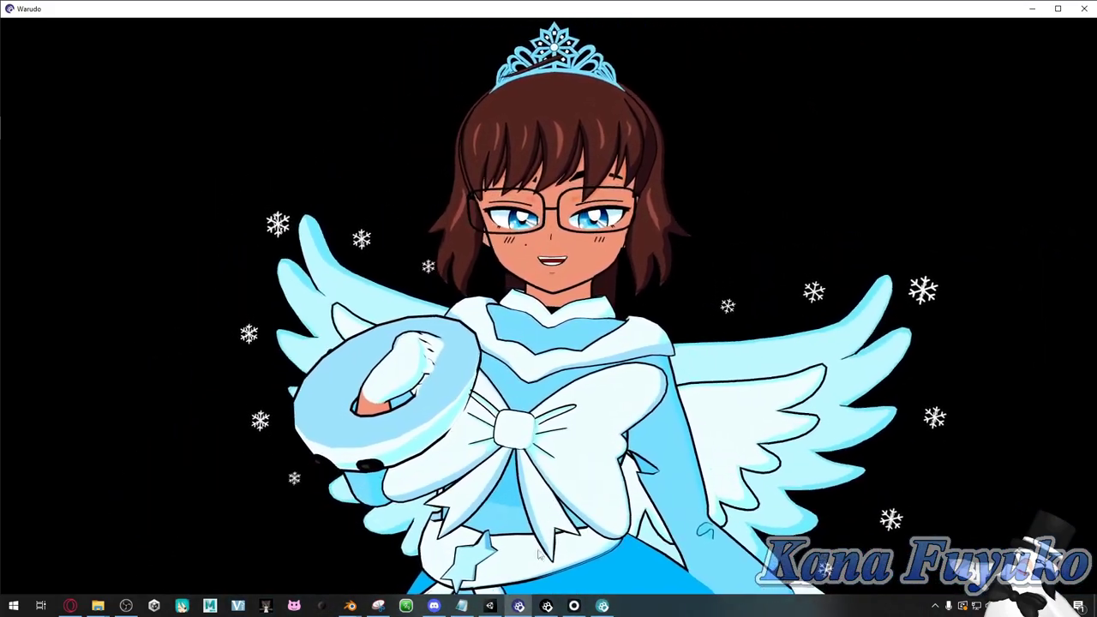
{"action": "left_click", "coordinate": [546, 606]}
{"action": "left_click", "coordinate": [299, 212]}
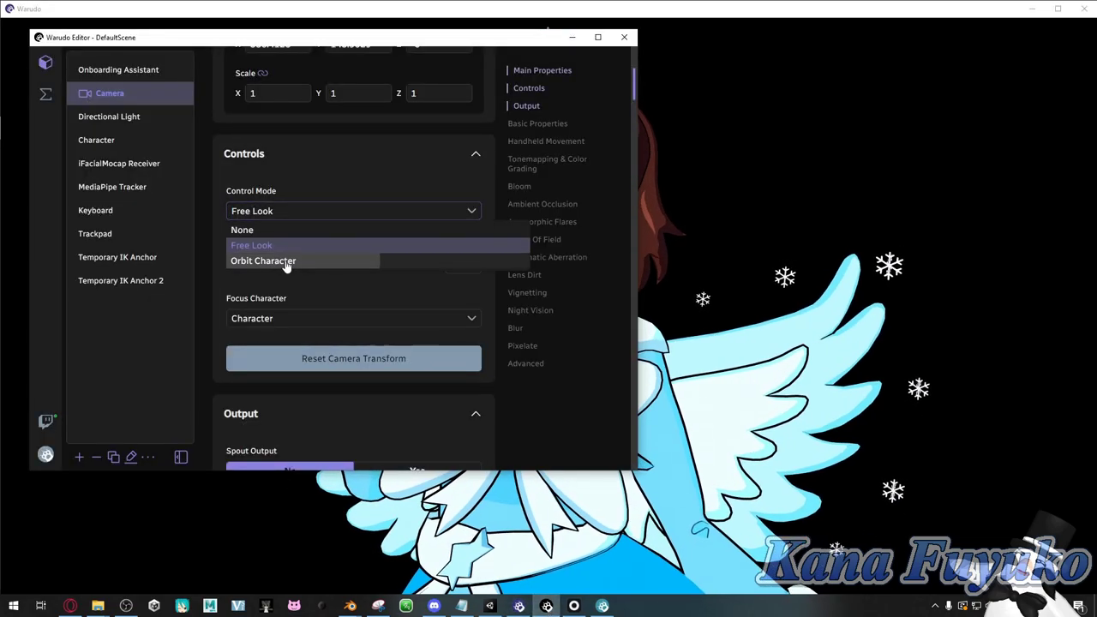
{"action": "left_click", "coordinate": [287, 259]}
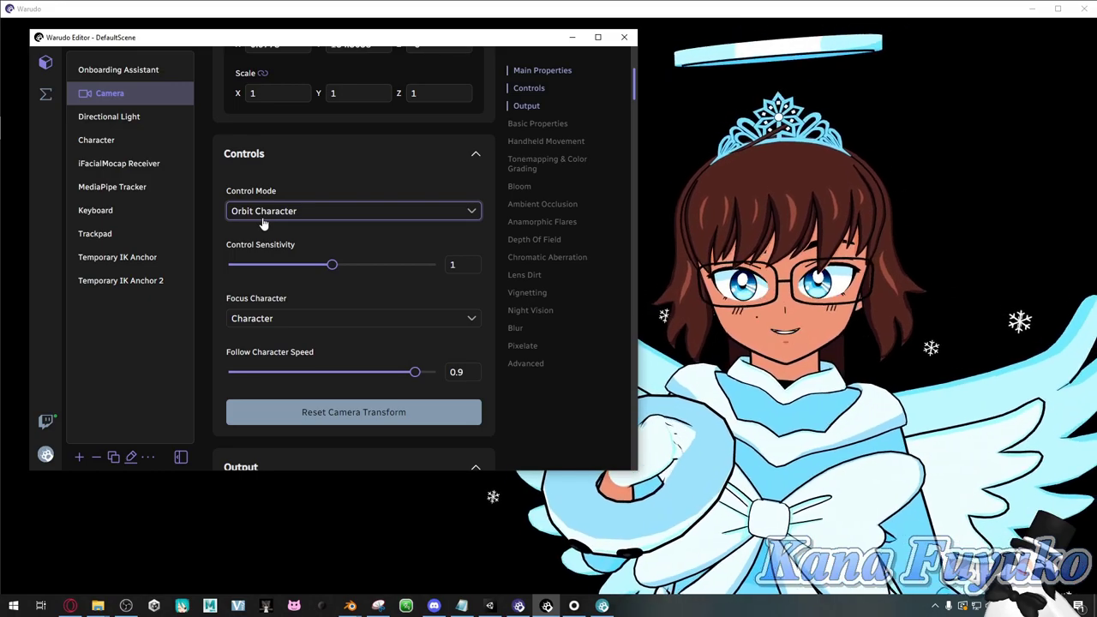
{"action": "left_click", "coordinate": [263, 215]}
{"action": "left_click", "coordinate": [241, 229]}
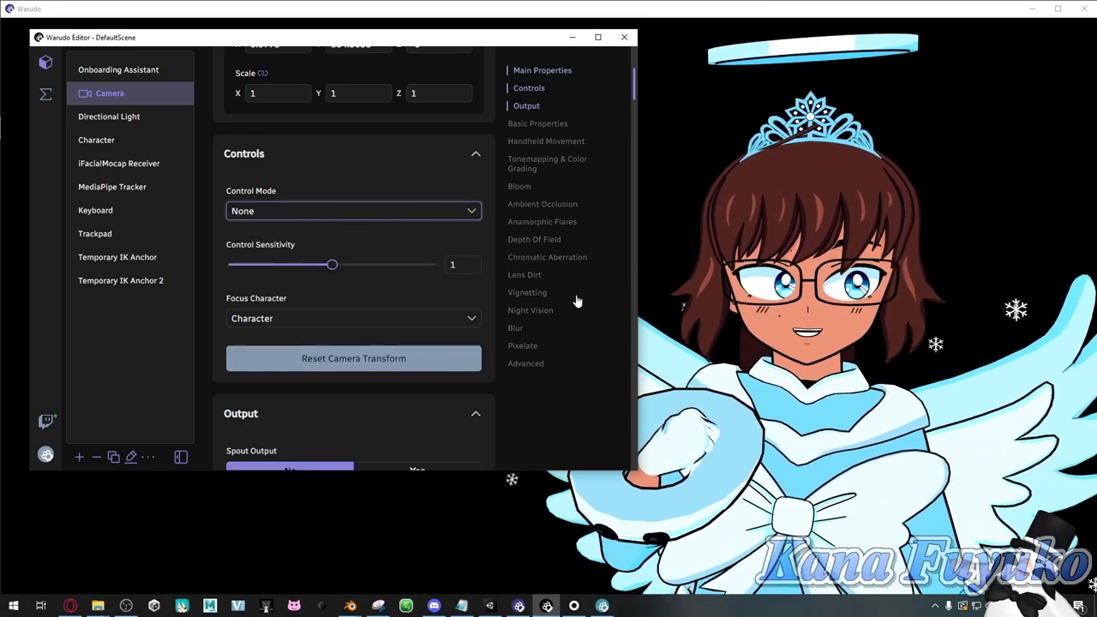
{"action": "left_click", "coordinate": [638, 328]}
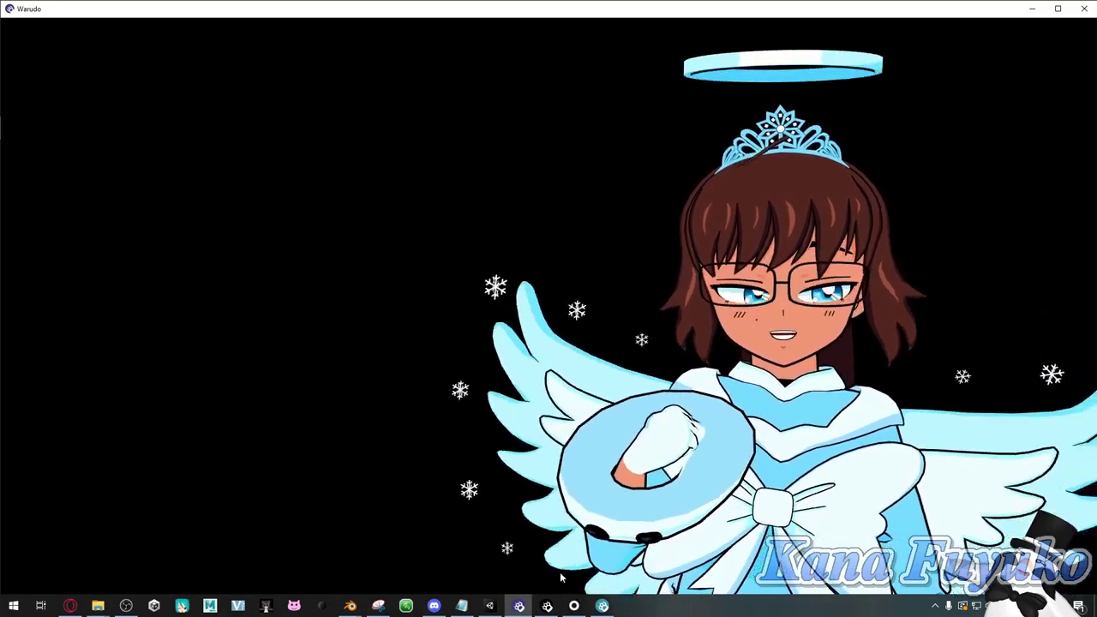
{"action": "left_click", "coordinate": [547, 606]}
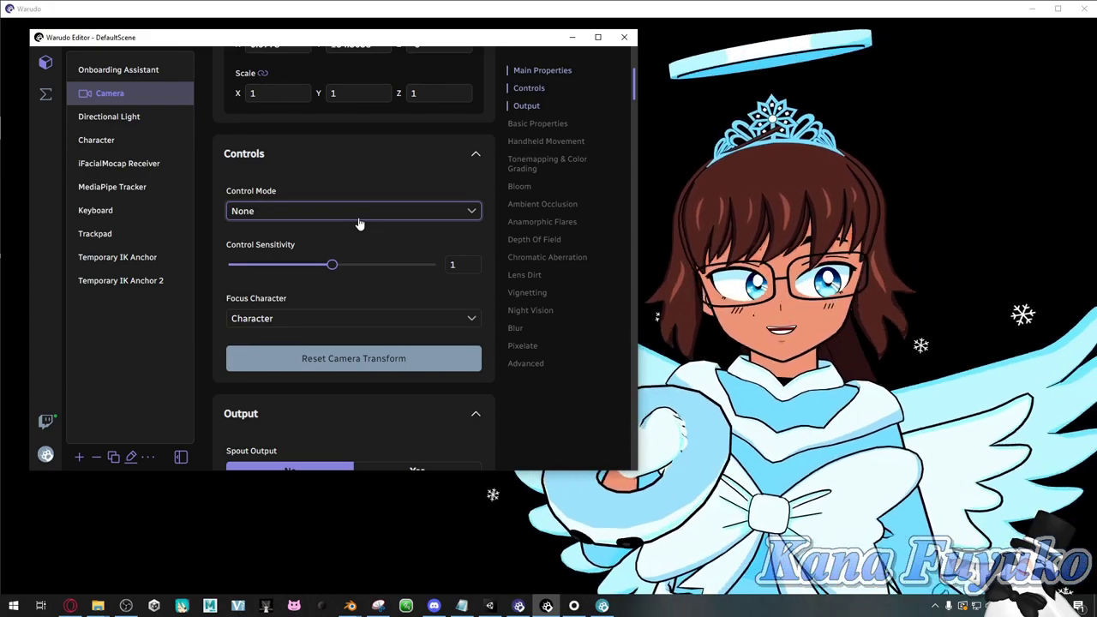
{"action": "left_click", "coordinate": [360, 214]}
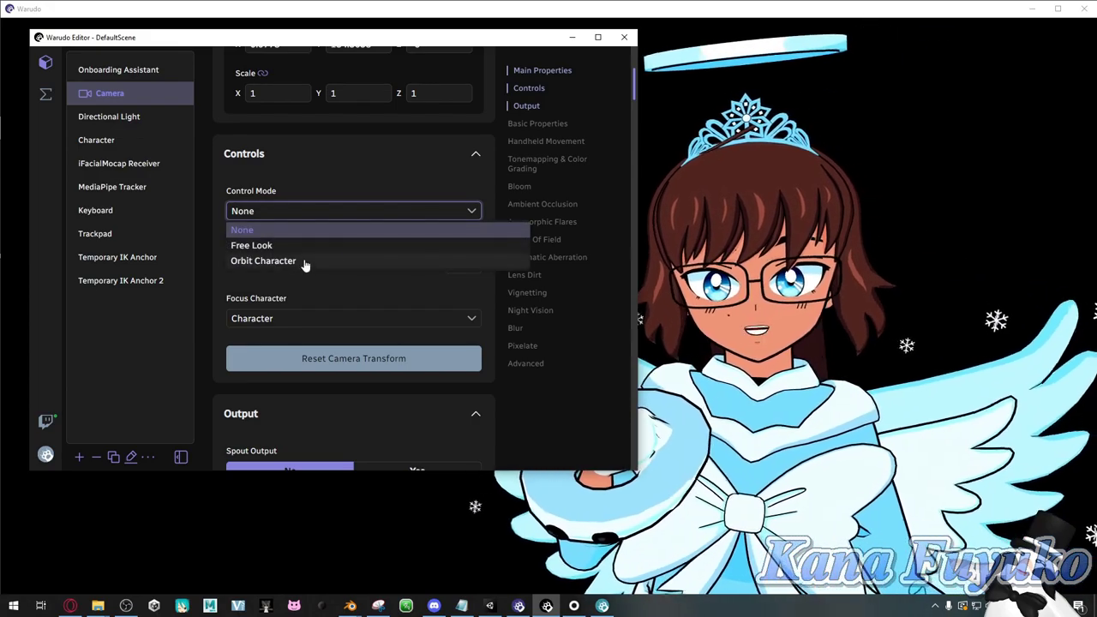
{"action": "left_click", "coordinate": [305, 261]}
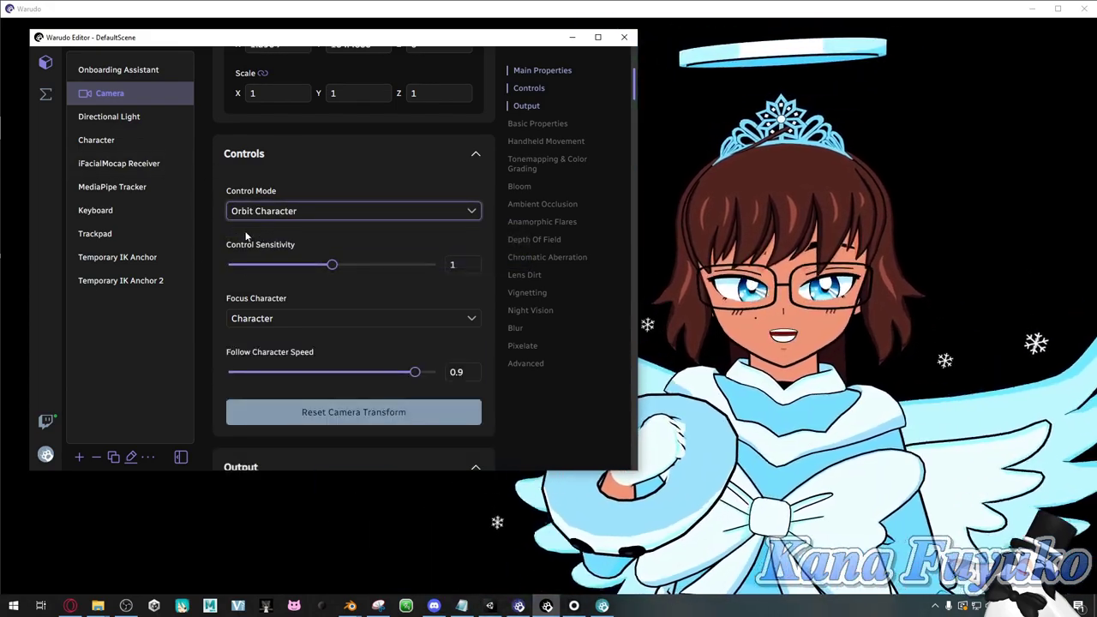
Step: Orbit and zoom the view to a right-side close-up of the avatar's face
{"action": "left_click_drag", "start_coordinate": [676, 287], "coordinate": [651, 257]}
{"action": "left_click_drag", "start_coordinate": [647, 148], "coordinate": [617, 274]}
{"action": "scroll", "coordinate": [617, 274], "scroll_direction": "down", "scroll_amount": 5}
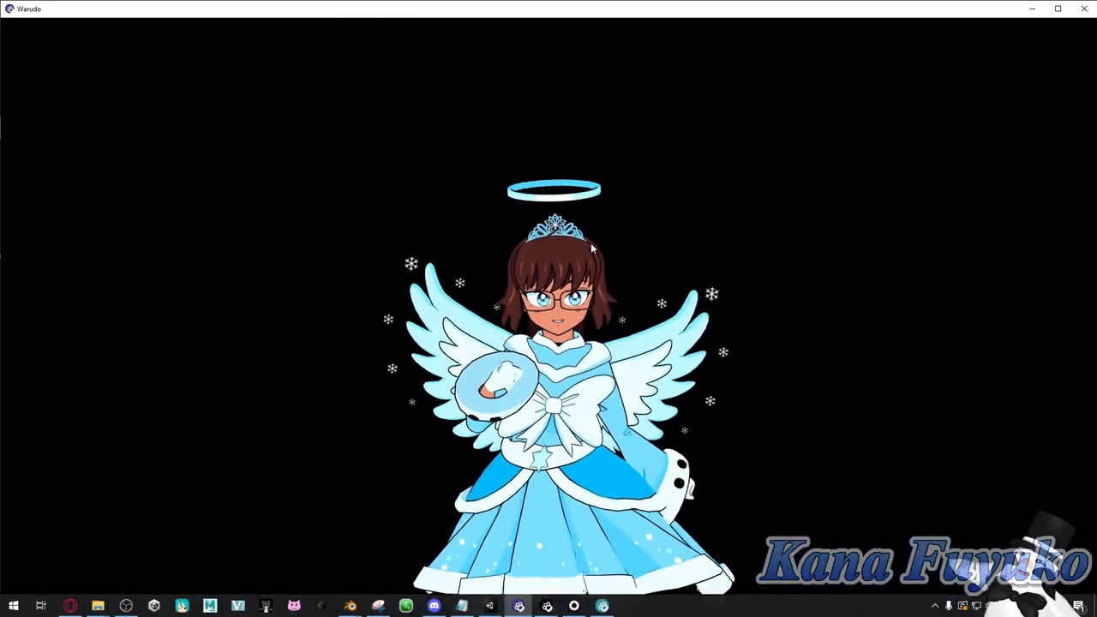
{"action": "scroll", "coordinate": [564, 265], "scroll_direction": "up", "scroll_amount": 3}
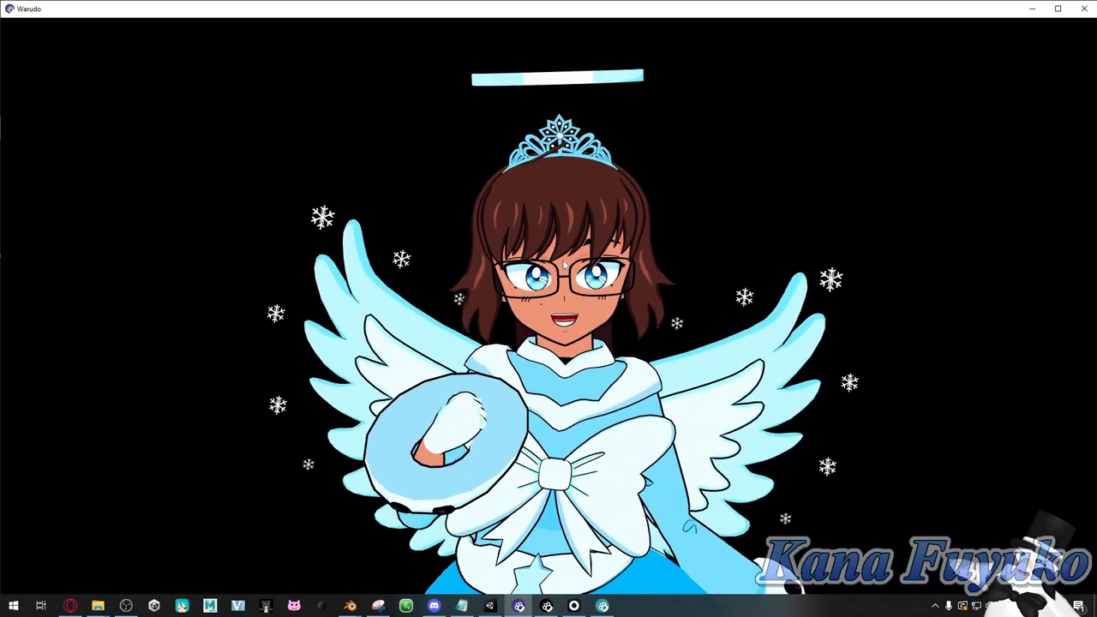
{"action": "scroll", "coordinate": [562, 266], "scroll_direction": "down", "scroll_amount": 2}
{"action": "scroll", "coordinate": [563, 266], "scroll_direction": "up", "scroll_amount": 3}
{"action": "scroll", "coordinate": [563, 266], "scroll_direction": "down", "scroll_amount": 2}
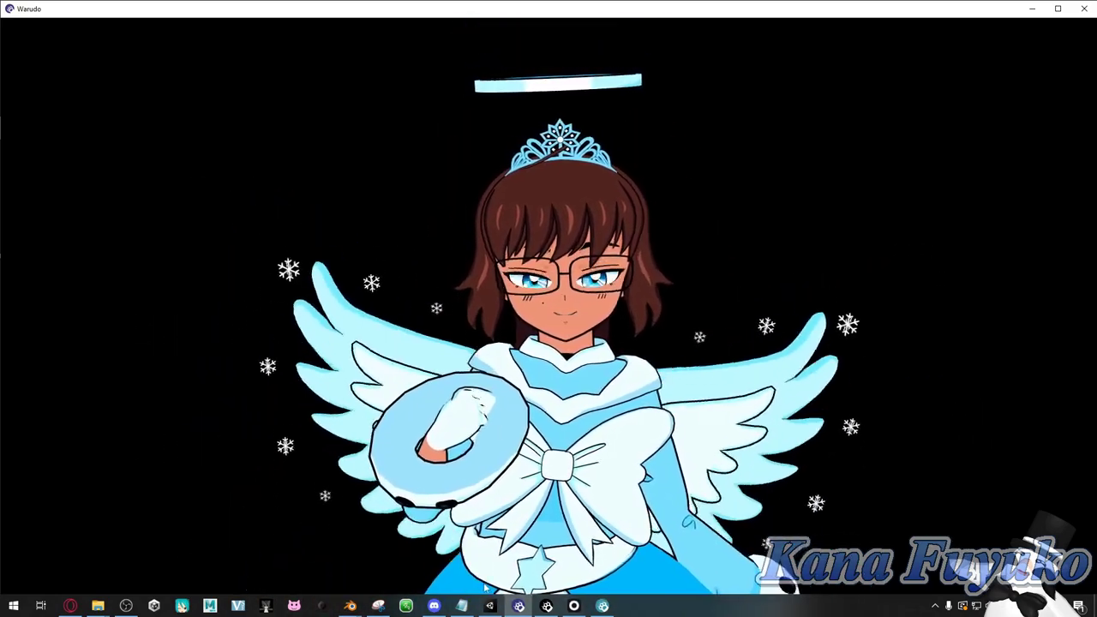
{"action": "middle_click_drag", "start_coordinate": [485, 586], "coordinate": [723, 438]}
{"action": "scroll", "coordinate": [724, 439], "scroll_direction": "up", "scroll_amount": 3}
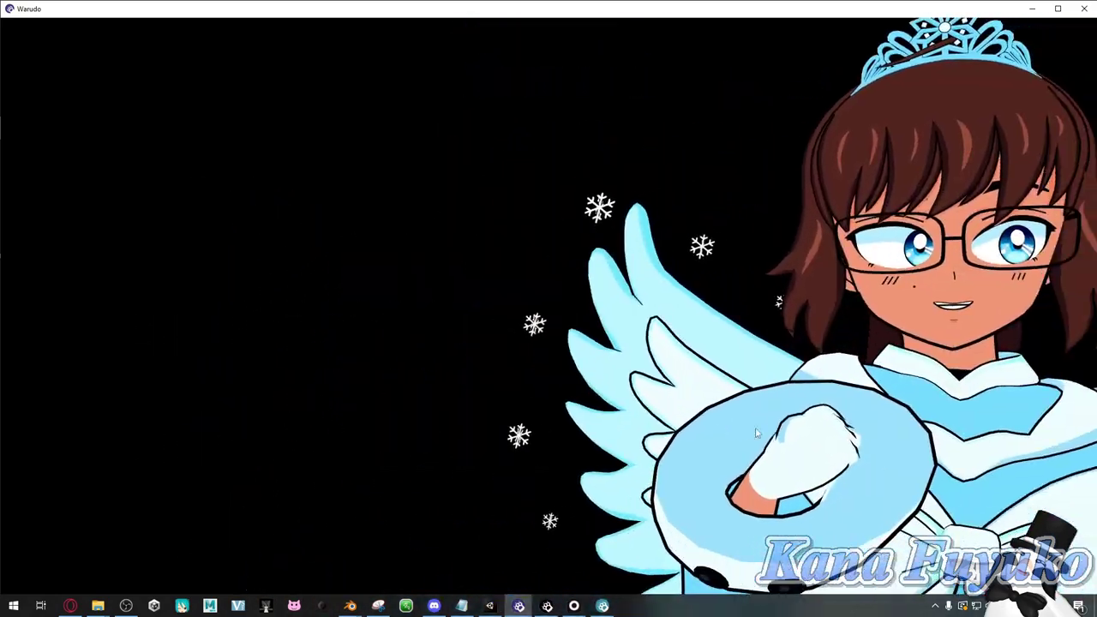
{"action": "scroll", "coordinate": [724, 438], "scroll_direction": "down", "scroll_amount": 4}
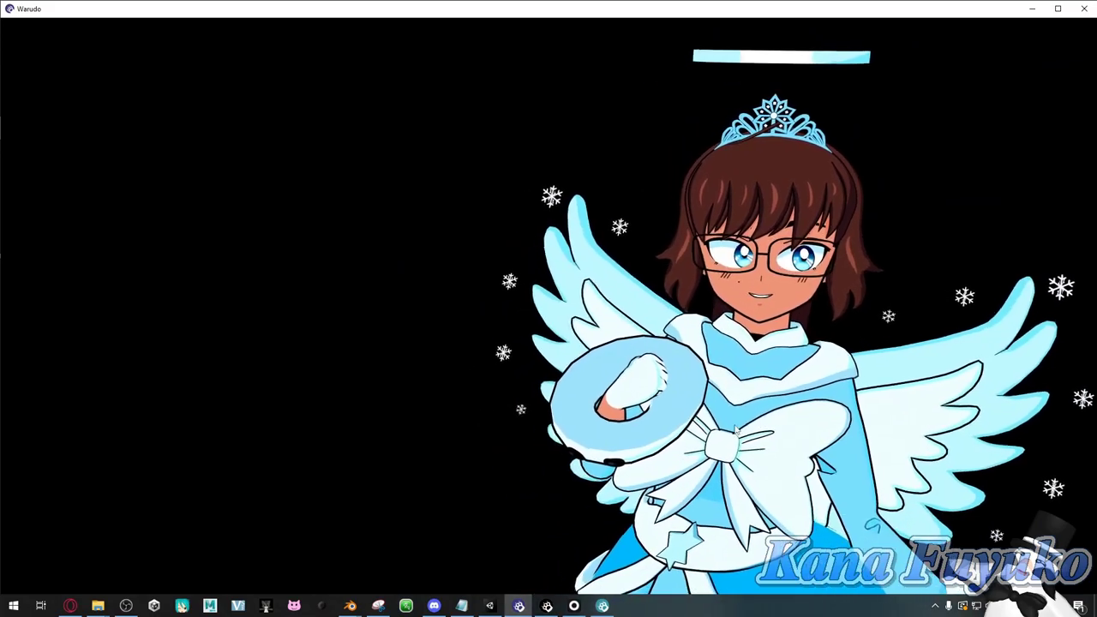
{"action": "left_click", "coordinate": [547, 605]}
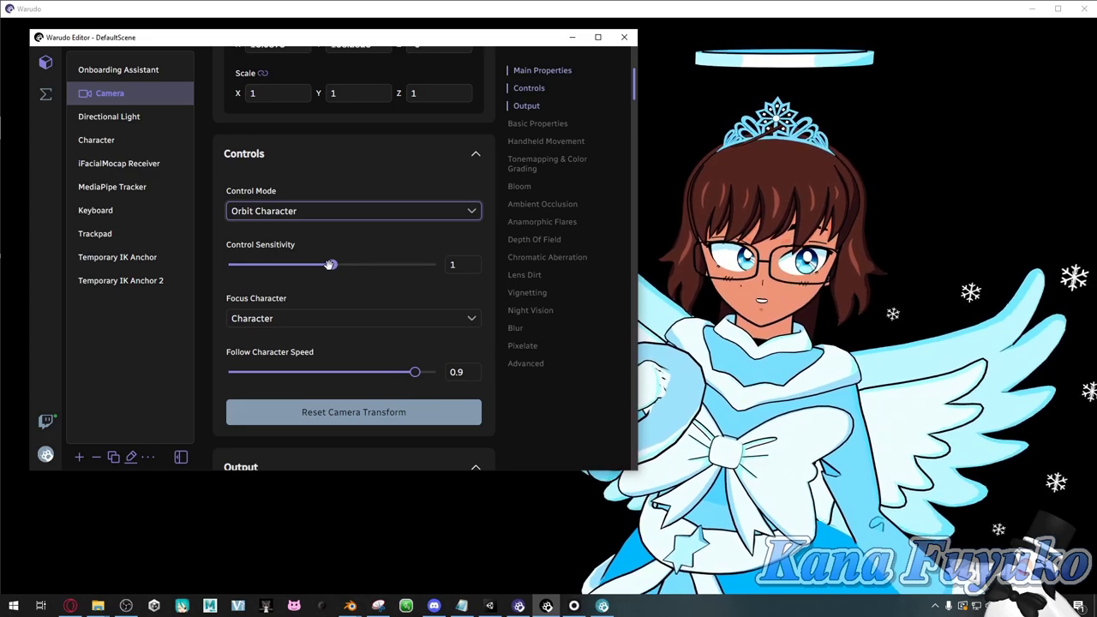
Step: Lower Control Sensitivity to 0.42 and test zooming with it
{"action": "left_click_drag", "start_coordinate": [331, 264], "coordinate": [271, 266]}
{"action": "left_click", "coordinate": [651, 257]}
{"action": "scroll", "coordinate": [451, 253], "scroll_direction": "down", "scroll_amount": 3}
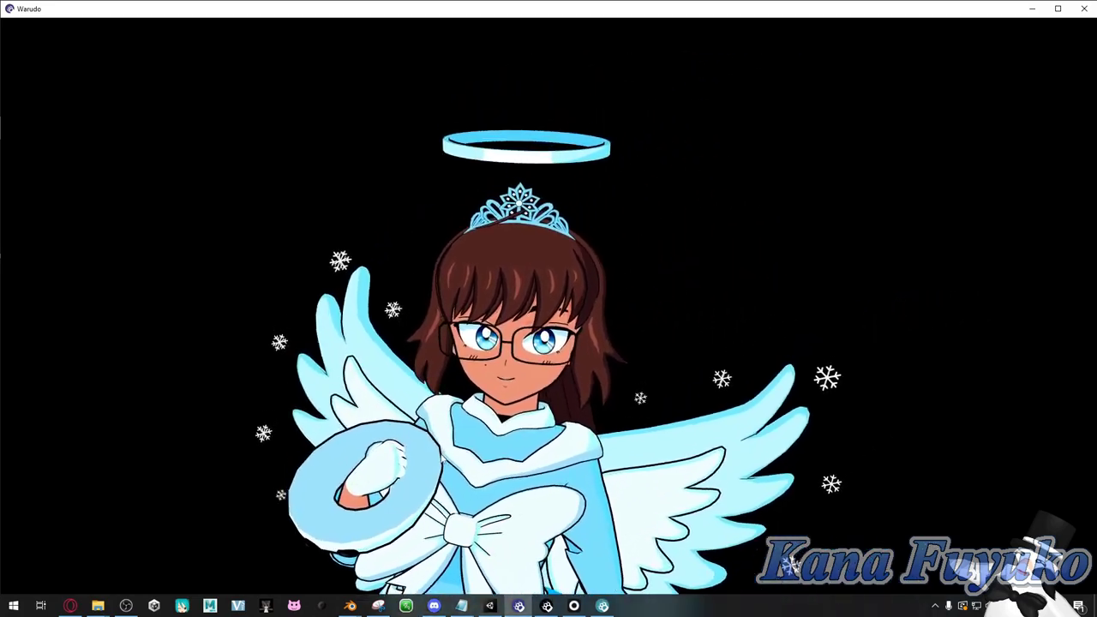
{"action": "scroll", "coordinate": [451, 253], "scroll_direction": "up", "scroll_amount": 3}
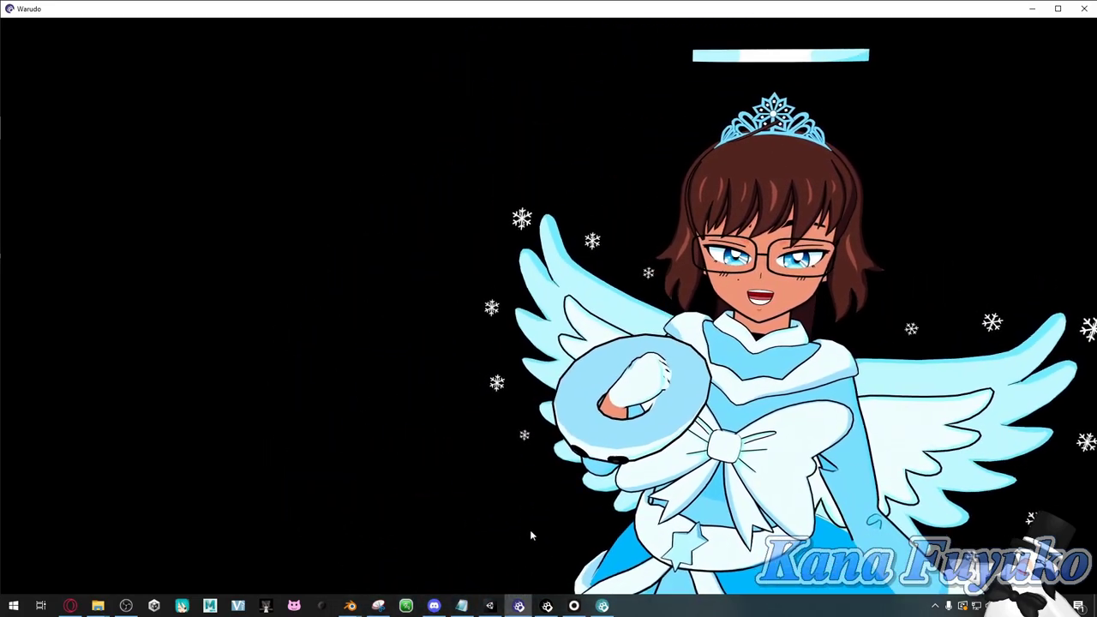
{"action": "left_click", "coordinate": [547, 606]}
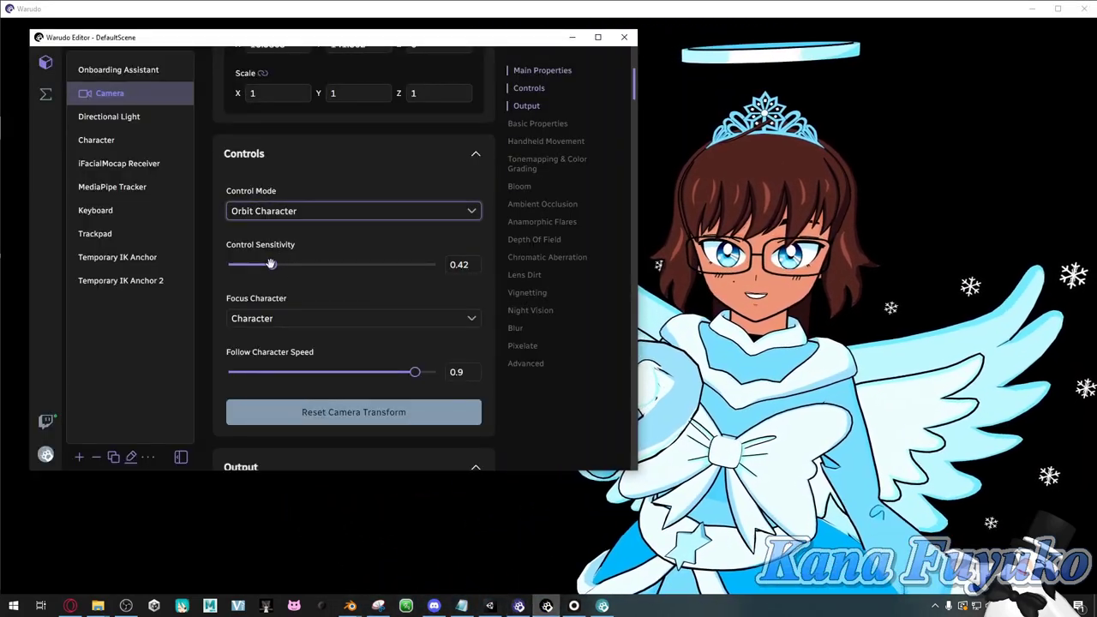
Step: Raise Control Sensitivity to 1.57 and test orbiting the avatar with it
{"action": "left_click_drag", "start_coordinate": [272, 264], "coordinate": [347, 266]}
{"action": "left_click_drag", "start_coordinate": [827, 295], "coordinate": [851, 291]}
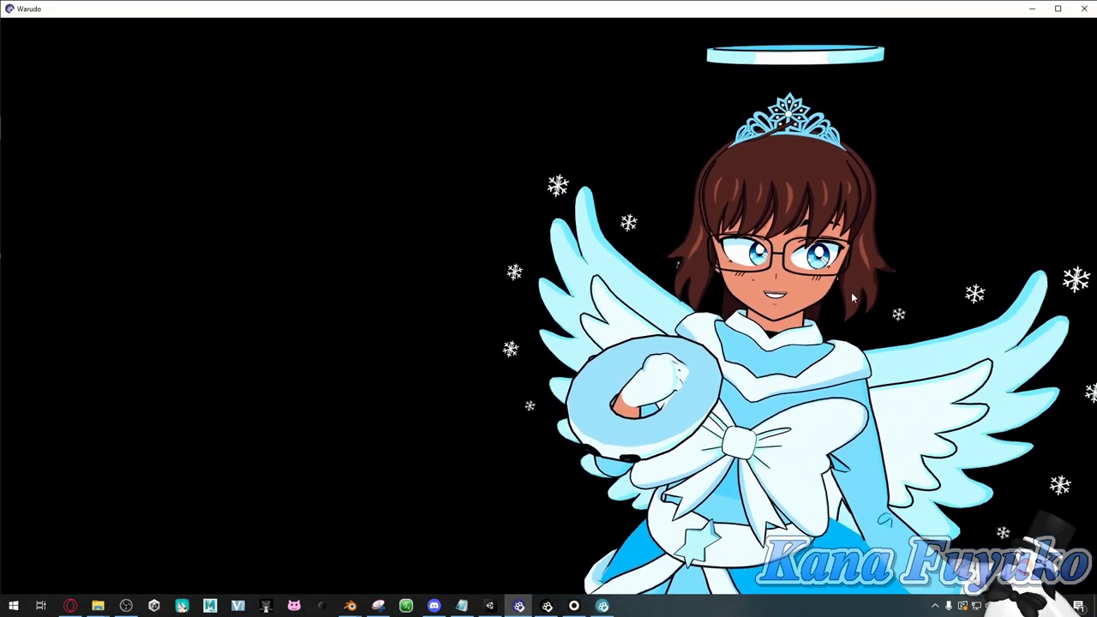
{"action": "left_click", "coordinate": [546, 605]}
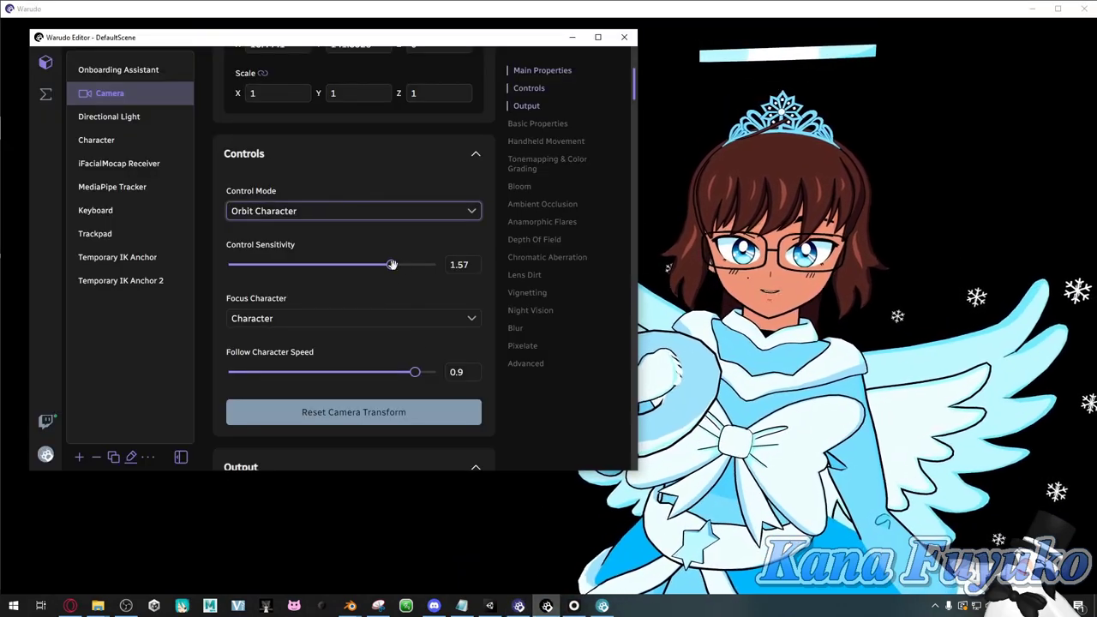
Step: Reset Control Sensitivity to exactly 1
{"action": "left_click", "coordinate": [478, 268]}
{"action": "type", "text": "1"}
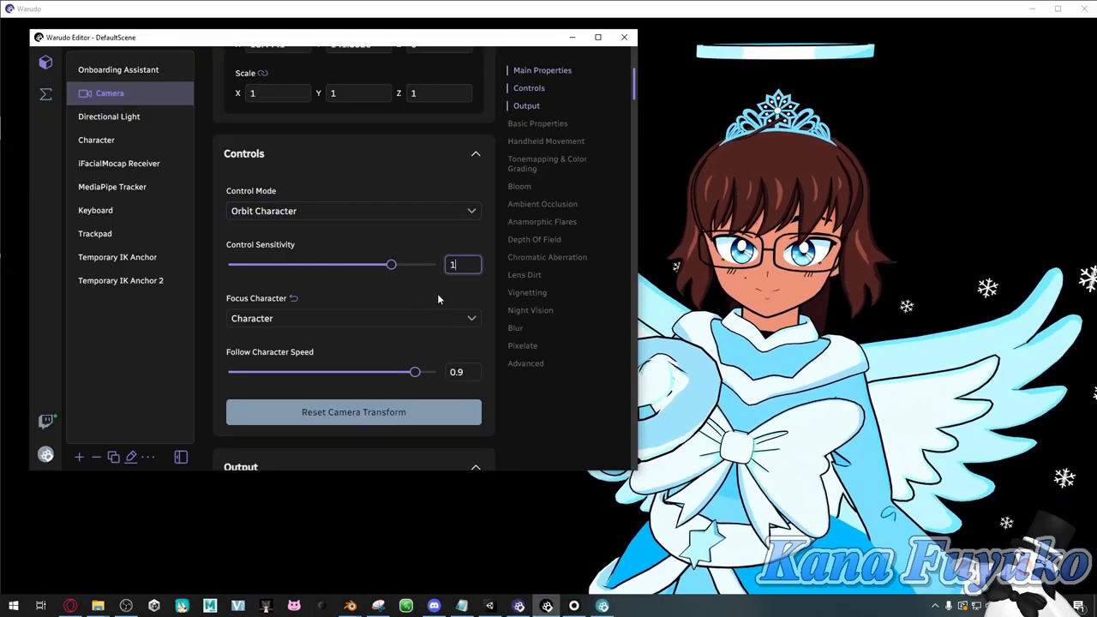
{"action": "left_click", "coordinate": [437, 293]}
{"action": "scroll", "coordinate": [313, 283], "scroll_direction": "down", "scroll_amount": 1}
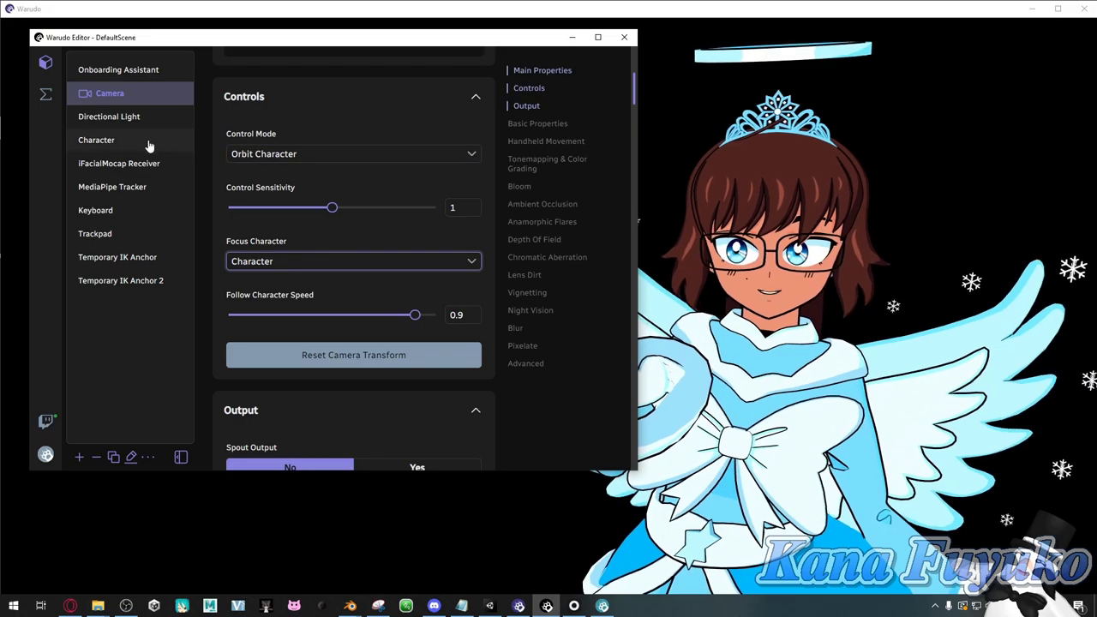
Step: Nudge the Character's Position X, then check the Camera's Focus Character setting
{"action": "left_click", "coordinate": [96, 140]}
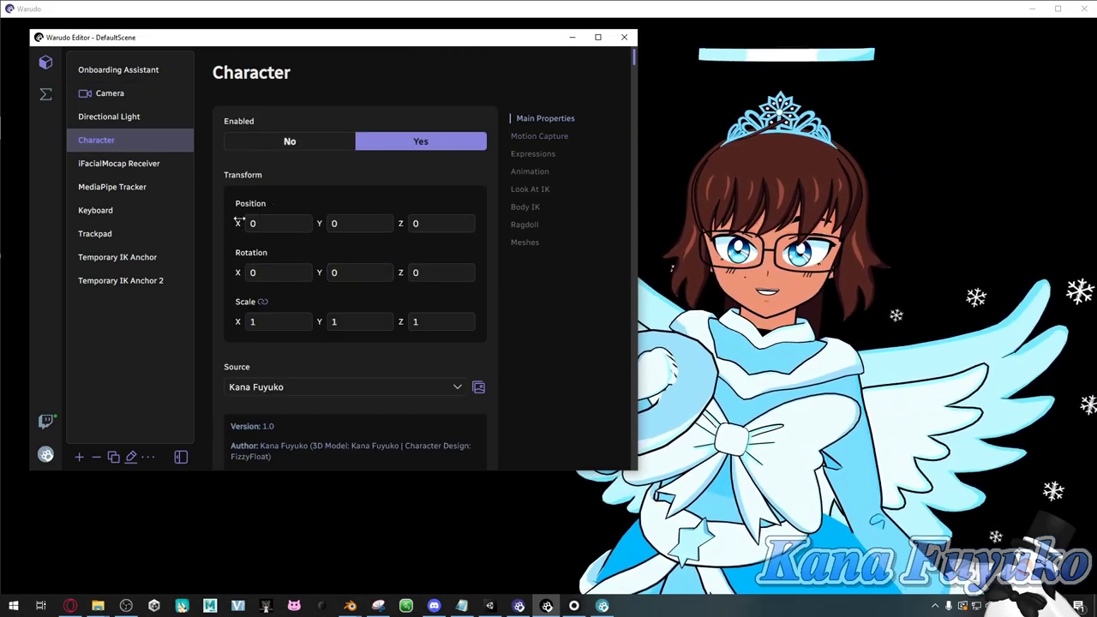
{"action": "mouse_move", "coordinate": [239, 221]}
{"action": "left_mouse_down"}
{"action": "mouse_move", "coordinate": [329, 221]}
{"action": "mouse_move", "coordinate": [225, 221]}
{"action": "mouse_move", "coordinate": [238, 221]}
{"action": "left_mouse_up"}
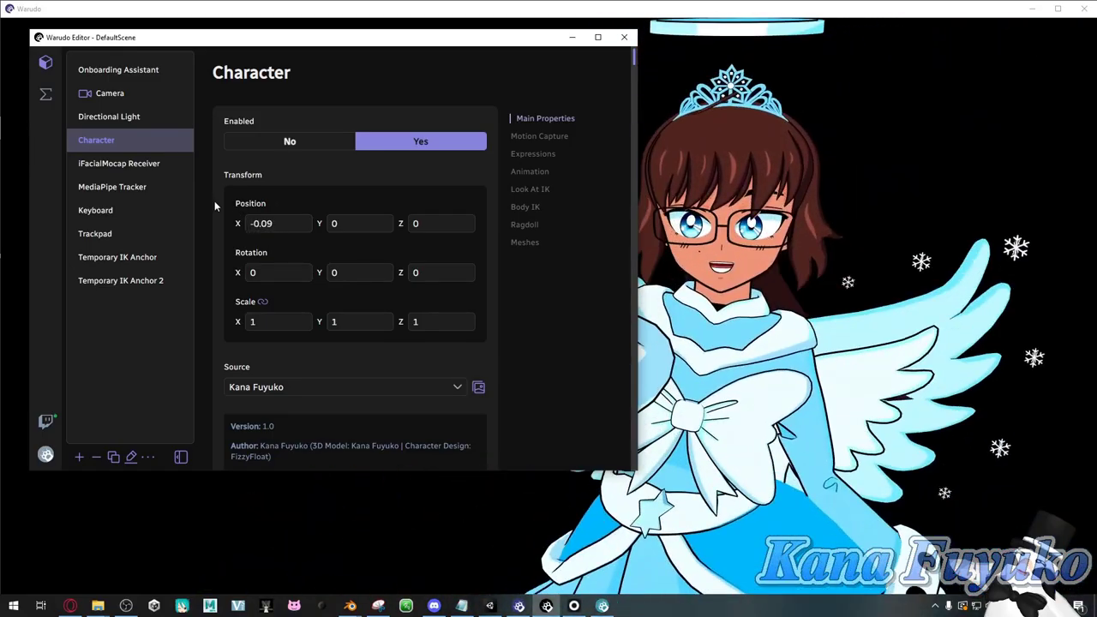
{"action": "left_click", "coordinate": [129, 96]}
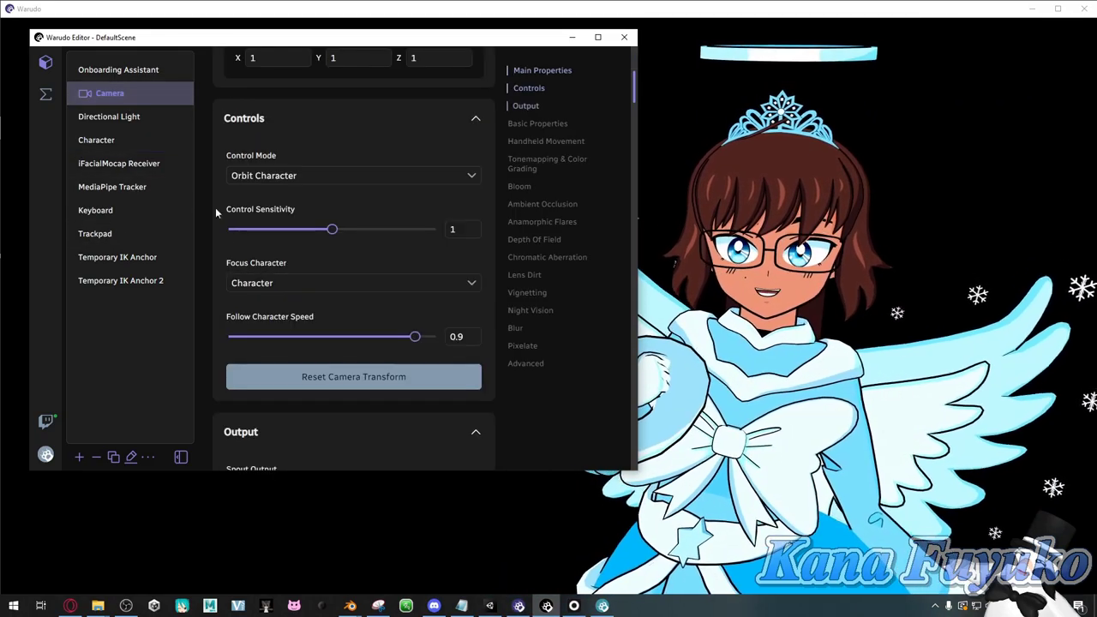
{"action": "left_click", "coordinate": [257, 337]}
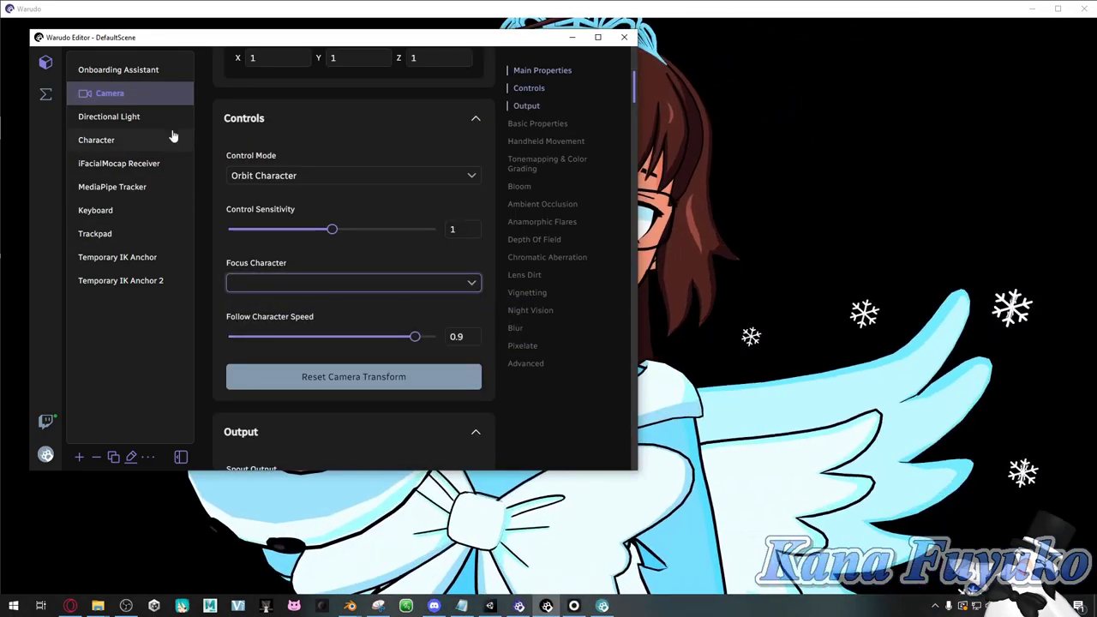
{"action": "left_click", "coordinate": [668, 295]}
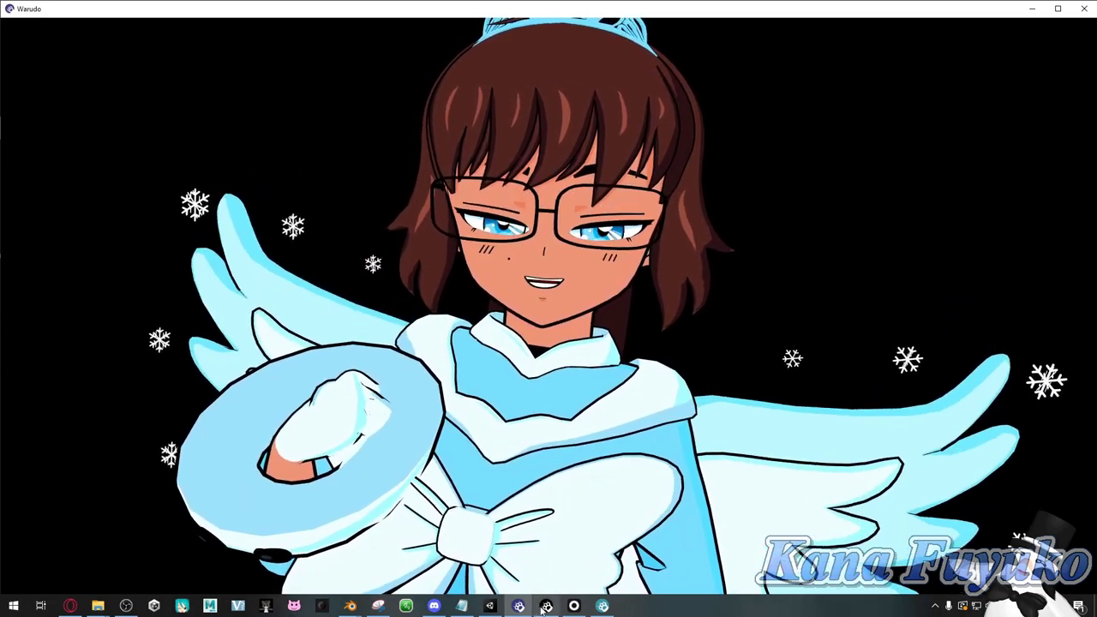
{"action": "left_click", "coordinate": [544, 606]}
Step: Slide the Character sideways via Position X, then reset Position X to 0
{"action": "left_click", "coordinate": [125, 139]}
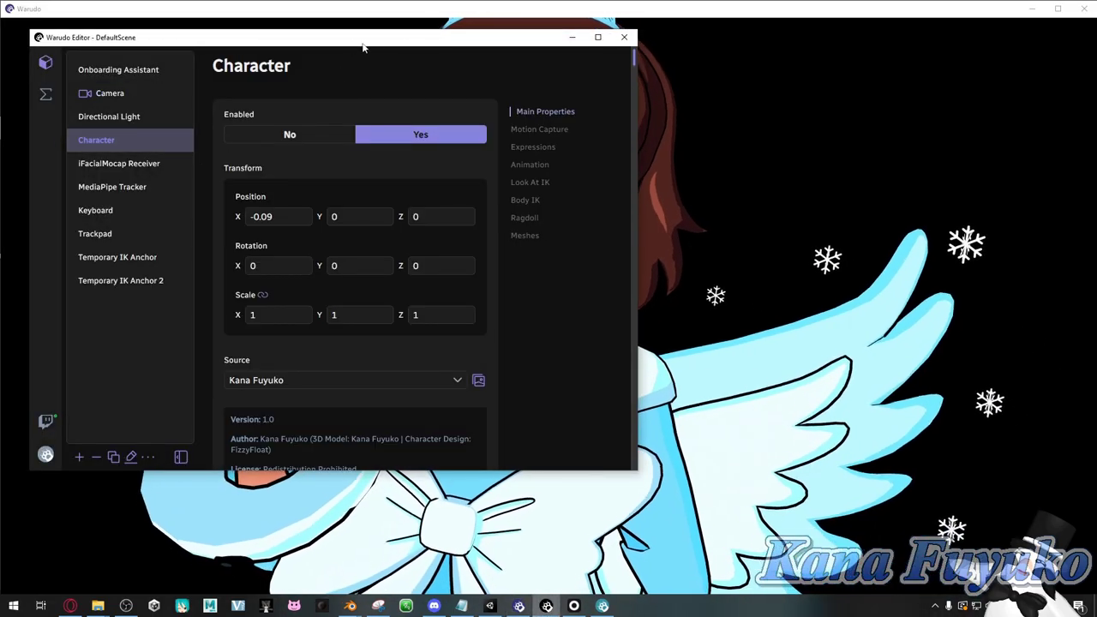
{"action": "left_click_drag", "start_coordinate": [299, 37], "coordinate": [908, 161]}
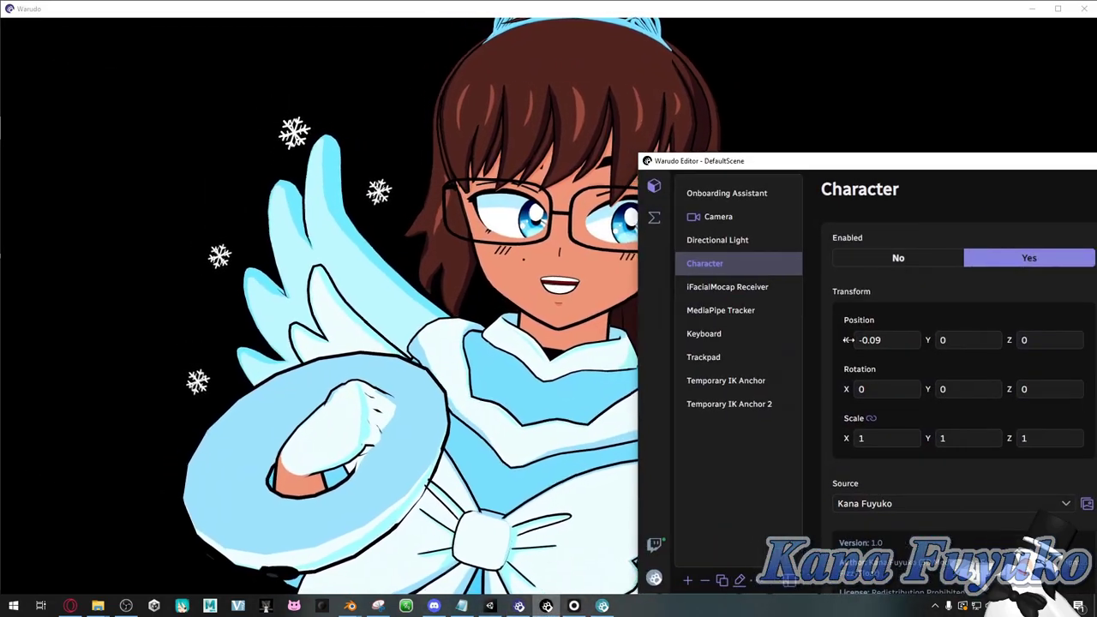
{"action": "left_click_drag", "start_coordinate": [845, 339], "coordinate": [874, 341]}
{"action": "left_click", "coordinate": [873, 341]}
{"action": "key", "text": "ctrl+a"}
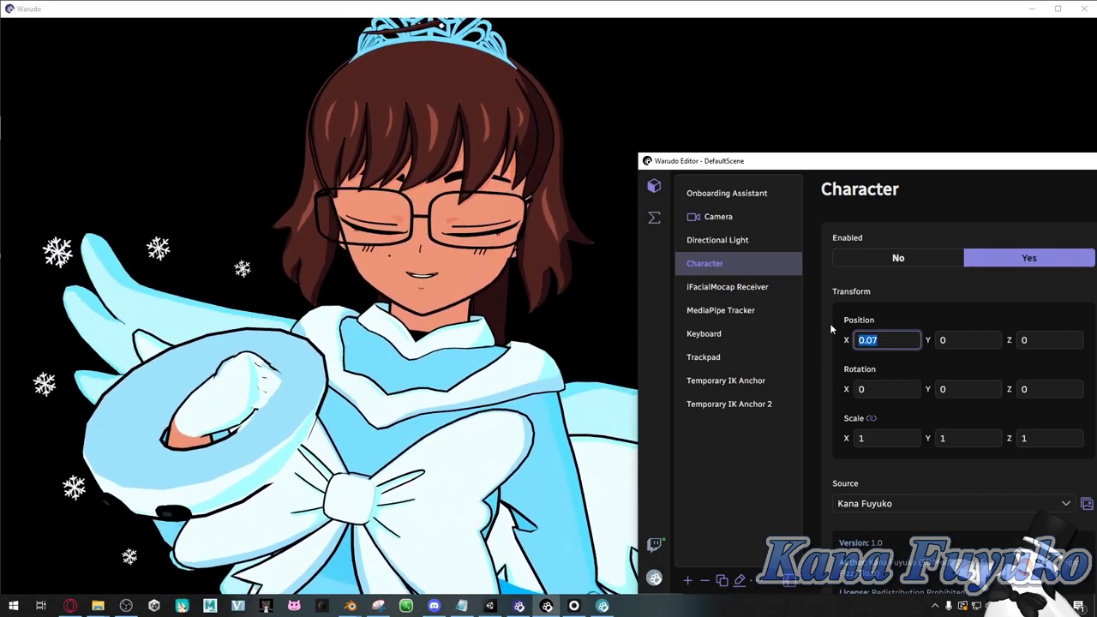
{"action": "type", "text": "0"}
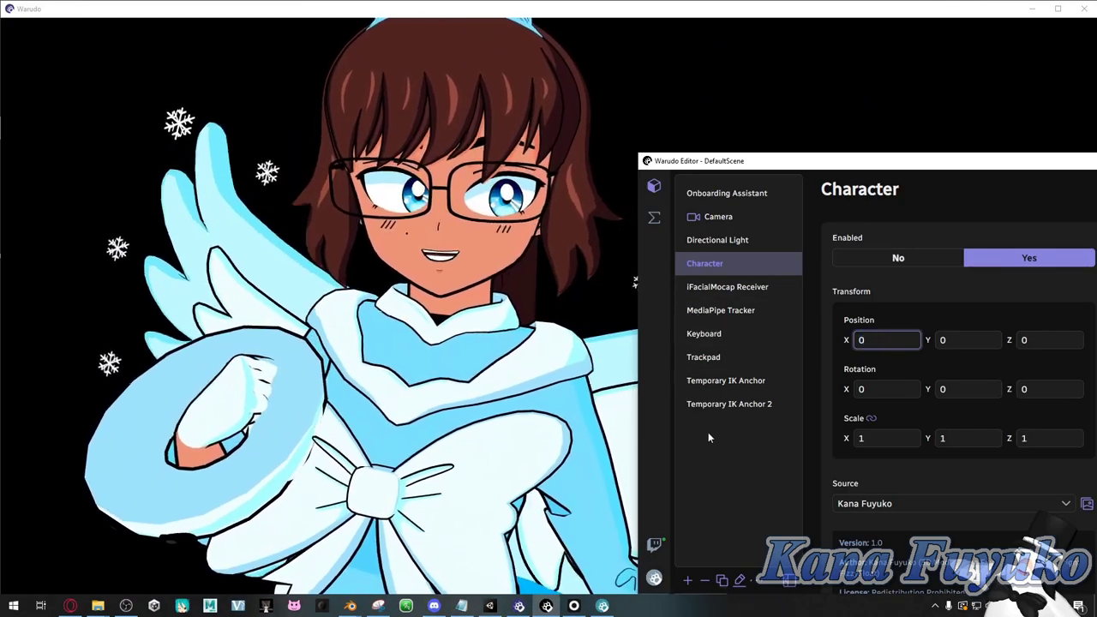
{"action": "left_click_drag", "start_coordinate": [745, 189], "coordinate": [591, 156]}
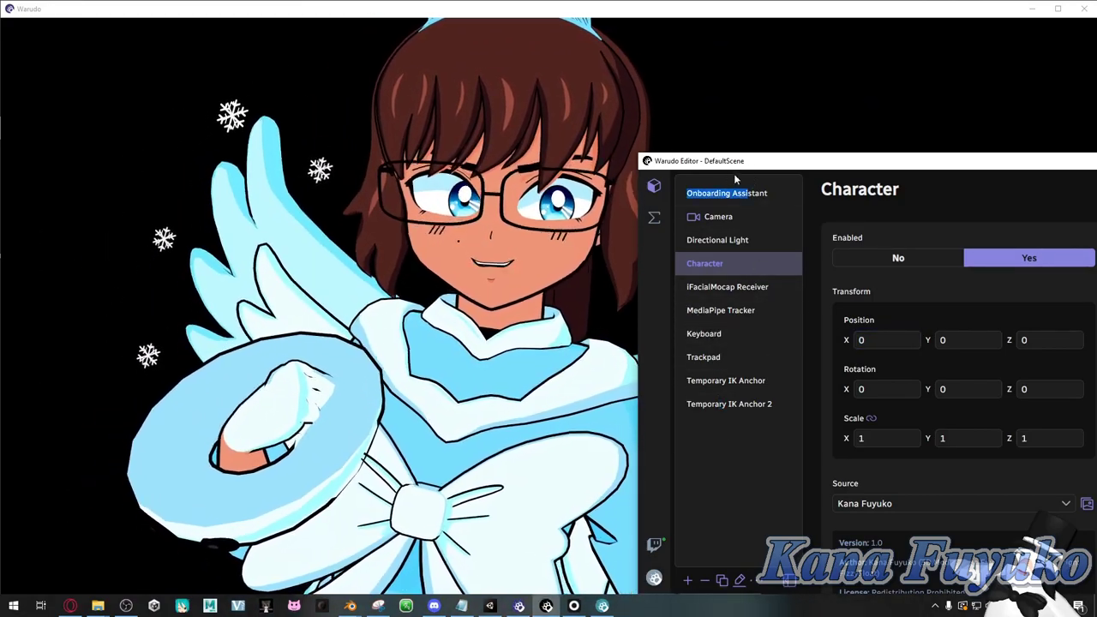
{"action": "left_click_drag", "start_coordinate": [733, 163], "coordinate": [115, 105]}
Step: Set the Camera's Focus Character to Character
{"action": "left_click", "coordinate": [101, 162]}
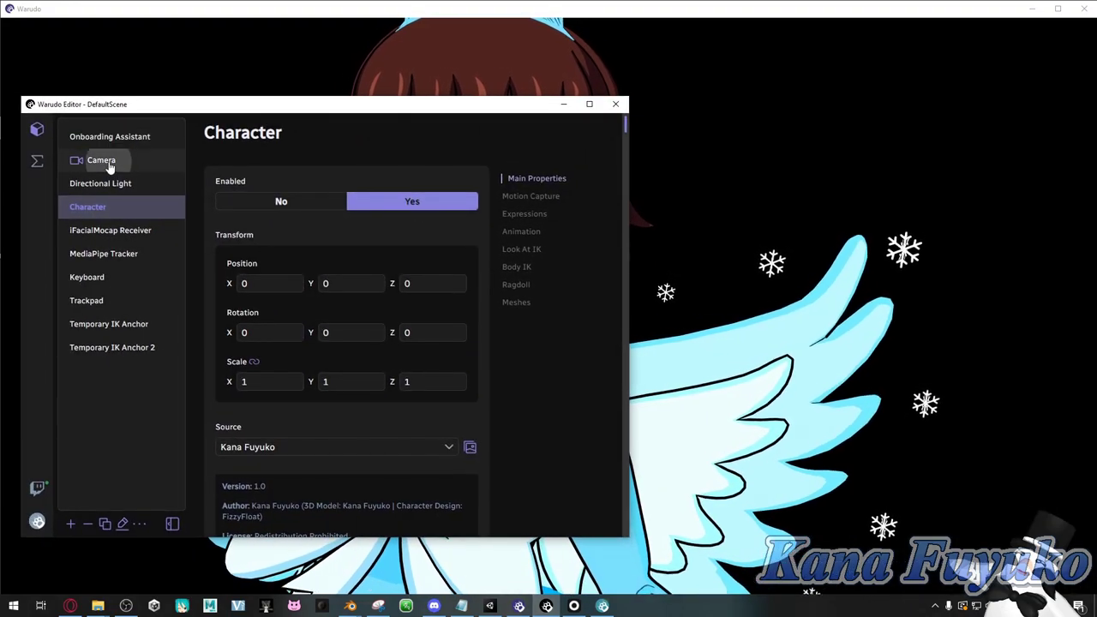
{"action": "scroll", "coordinate": [285, 312], "scroll_direction": "down", "scroll_amount": 5}
{"action": "left_click", "coordinate": [286, 351]}
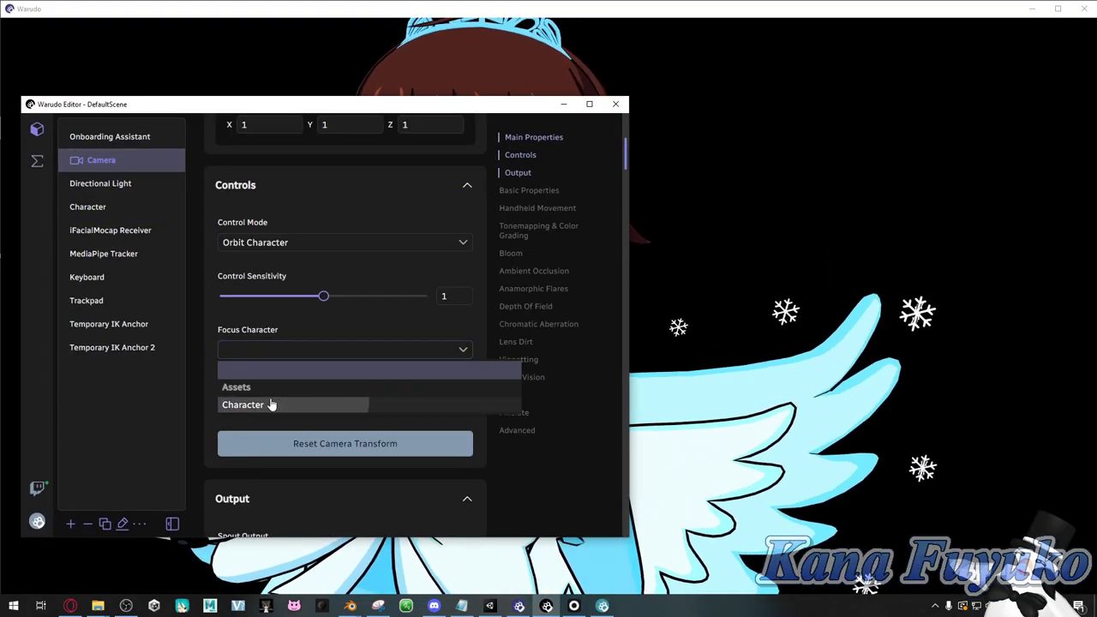
{"action": "left_click", "coordinate": [257, 404]}
Step: Raise the Camera's Follow Character Speed from 0.9 to 0.96
{"action": "left_click", "coordinate": [694, 318]}
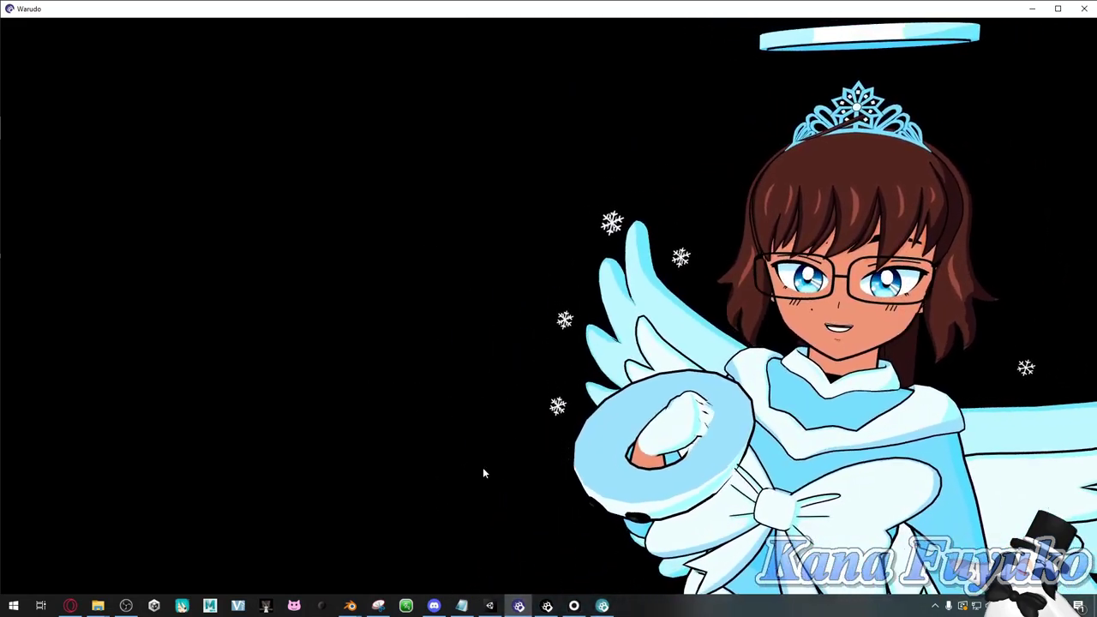
{"action": "left_click", "coordinate": [547, 606]}
{"action": "scroll", "coordinate": [319, 317], "scroll_direction": "down", "scroll_amount": 2}
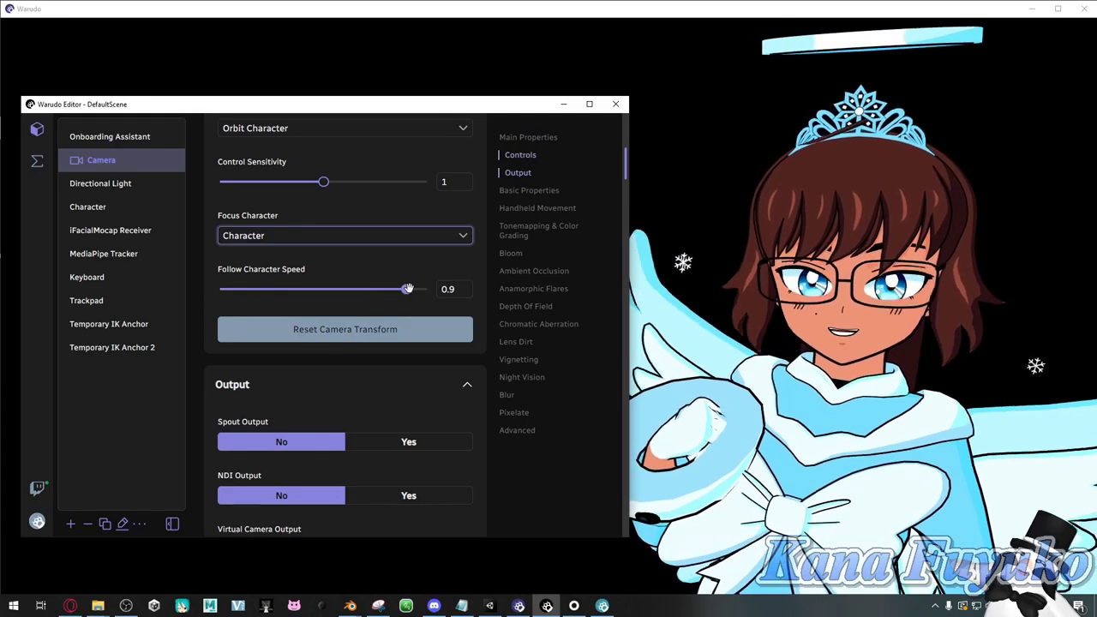
{"action": "mouse_move", "coordinate": [397, 292]}
{"action": "left_mouse_down"}
{"action": "mouse_move", "coordinate": [429, 291]}
{"action": "mouse_move", "coordinate": [295, 290]}
{"action": "mouse_move", "coordinate": [418, 290]}
{"action": "left_mouse_up"}
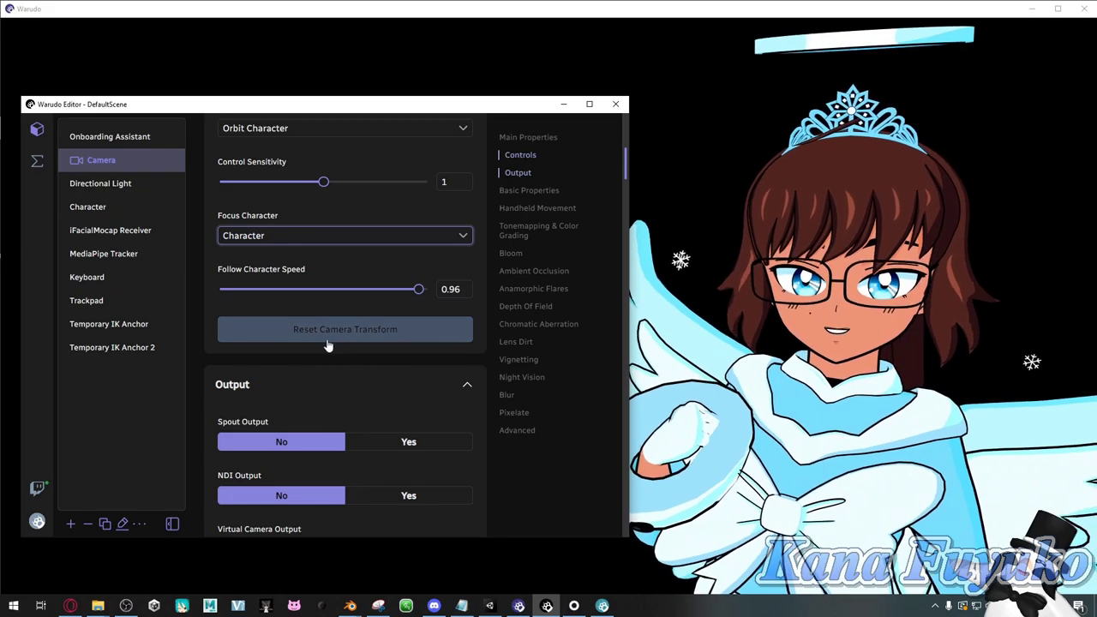
{"action": "scroll", "coordinate": [327, 345], "scroll_direction": "up", "scroll_amount": 4}
Step: Turn on Spout Output in the Camera's Output section, leaving NDI and Virtual Camera off
{"action": "scroll", "coordinate": [335, 408], "scroll_direction": "down", "scroll_amount": 1}
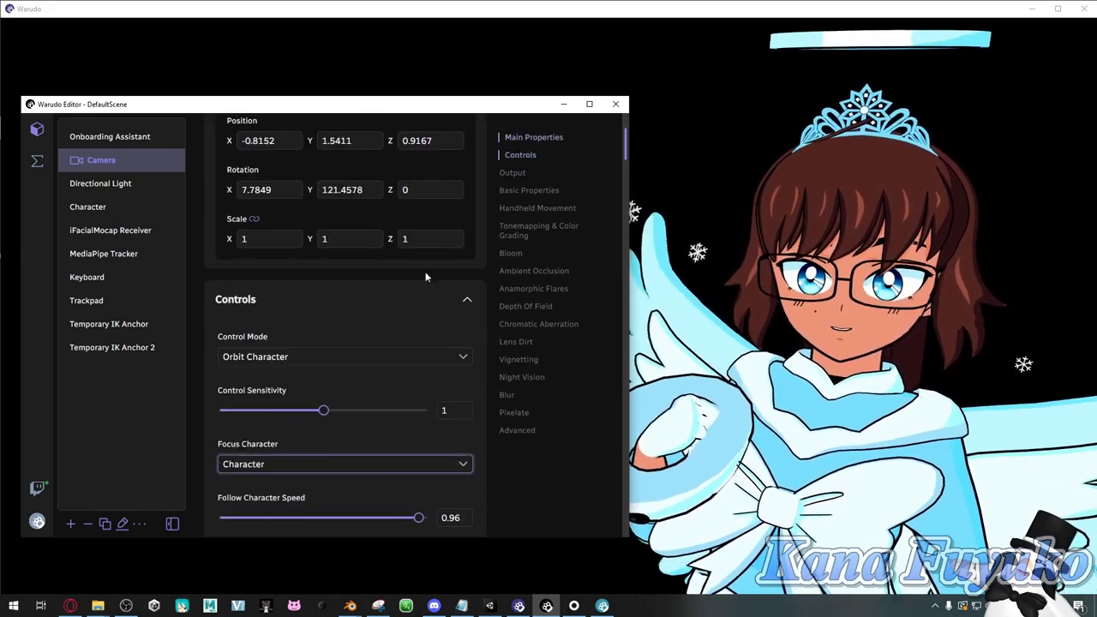
{"action": "scroll", "coordinate": [334, 330], "scroll_direction": "down", "scroll_amount": 2}
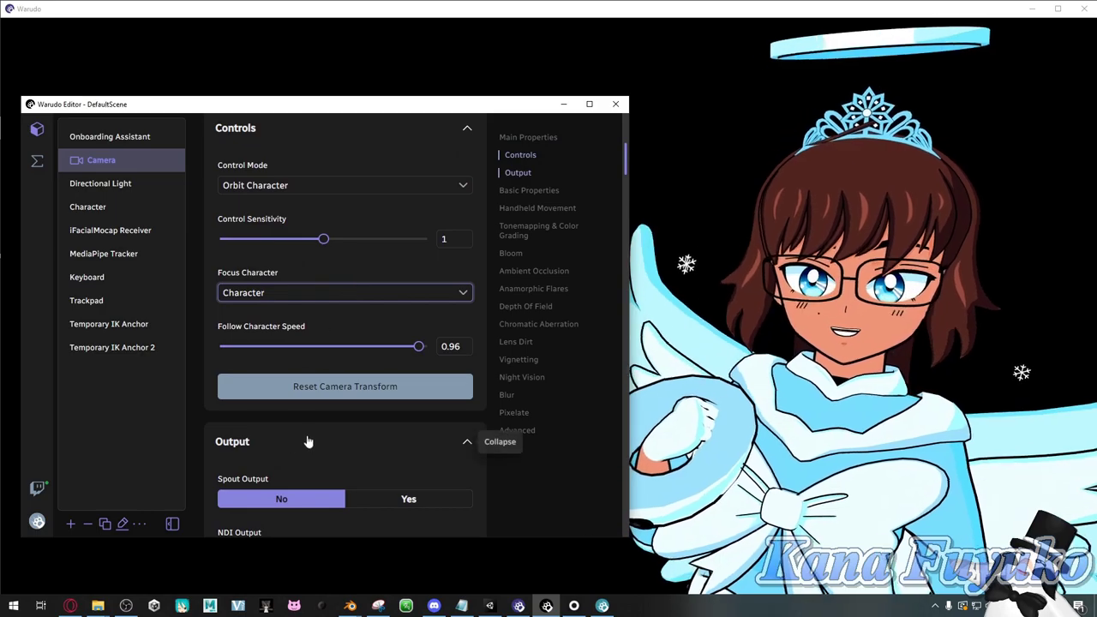
{"action": "scroll", "coordinate": [308, 441], "scroll_direction": "down", "scroll_amount": 2}
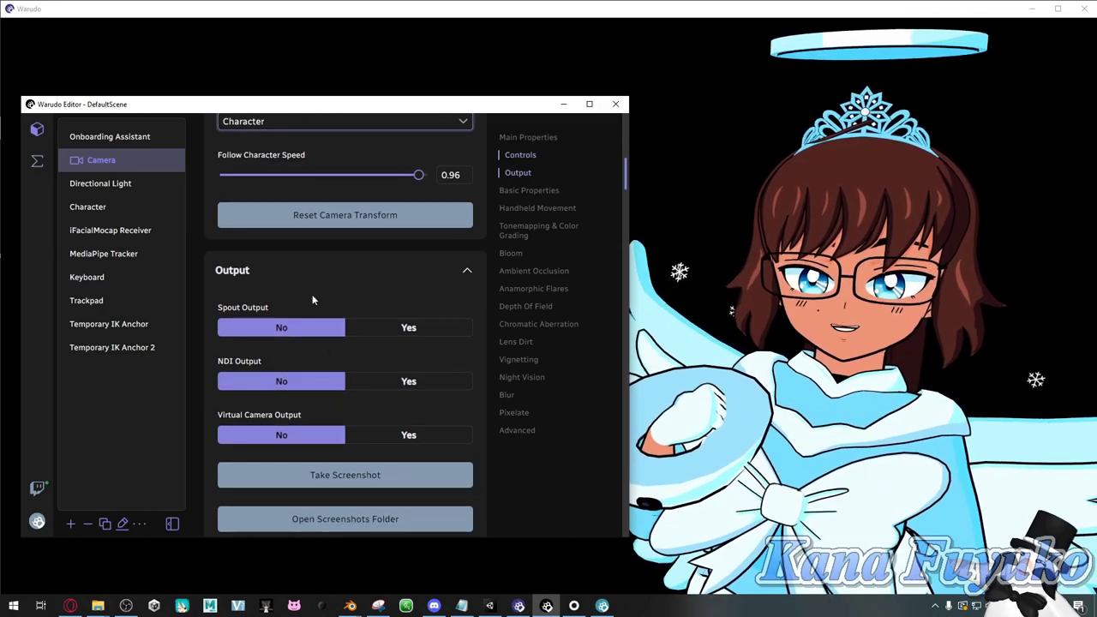
{"action": "scroll", "coordinate": [311, 299], "scroll_direction": "down", "scroll_amount": 1}
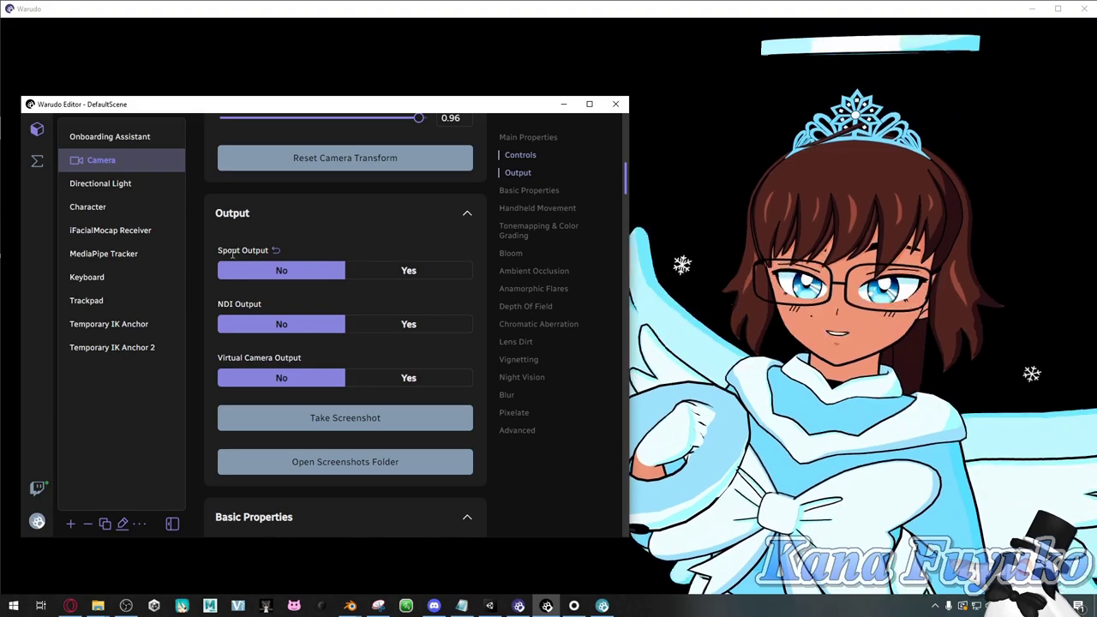
{"action": "left_click", "coordinate": [408, 270]}
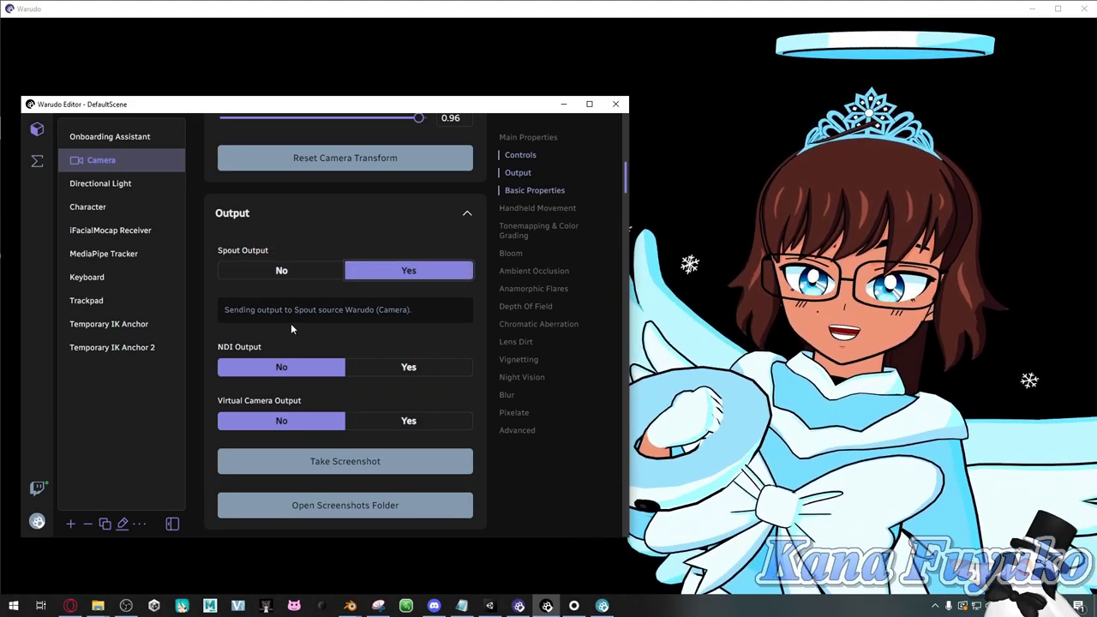
{"action": "scroll", "coordinate": [266, 317], "scroll_direction": "down", "scroll_amount": 1}
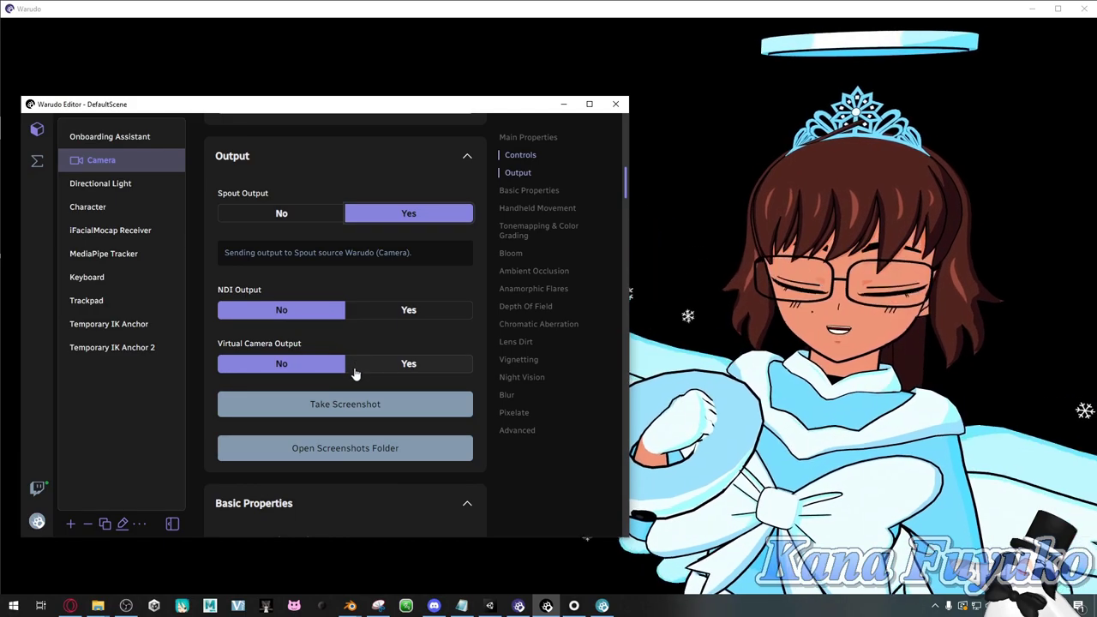
{"action": "left_click", "coordinate": [367, 368]}
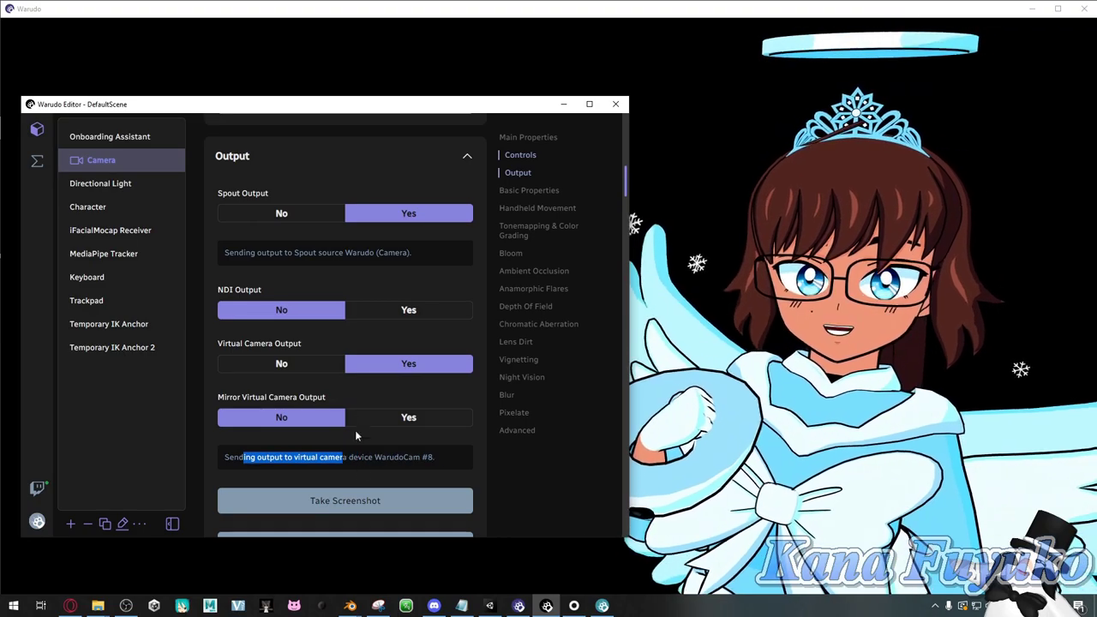
{"action": "left_click", "coordinate": [310, 368]}
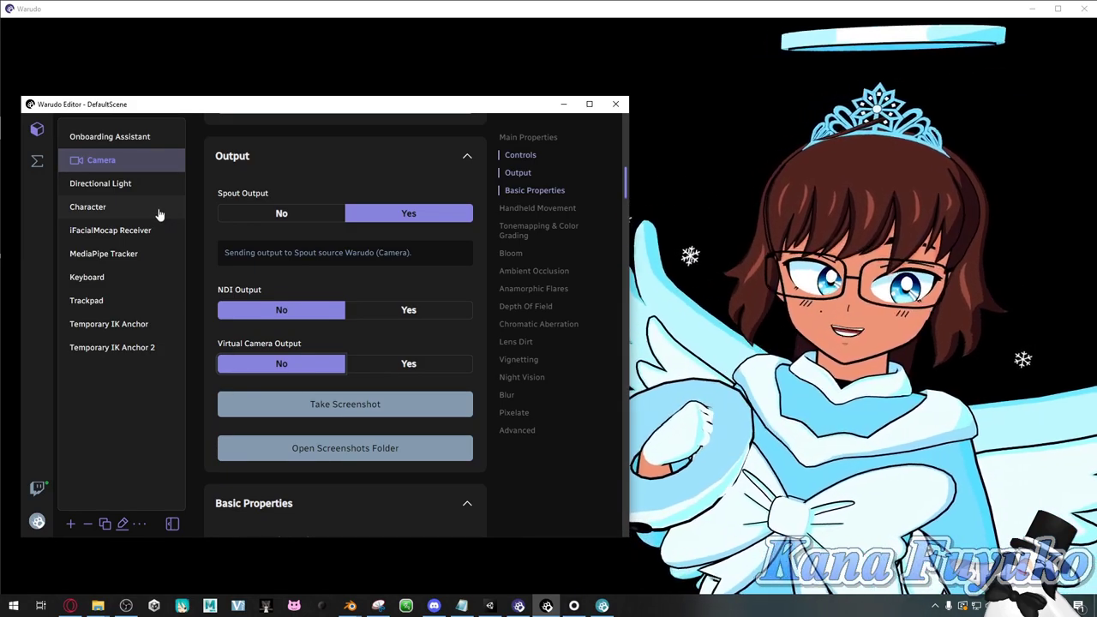
Step: Turn Transparent Background off, briefly switching it back on to compare
{"action": "scroll", "coordinate": [272, 289], "scroll_direction": "down", "scroll_amount": 4}
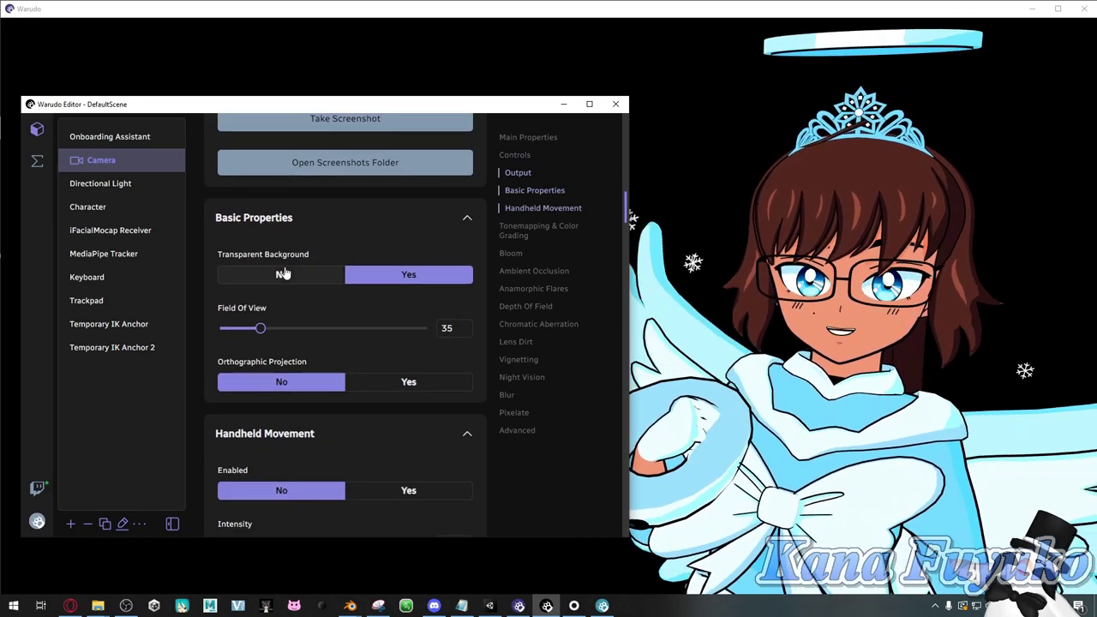
{"action": "left_click", "coordinate": [285, 276]}
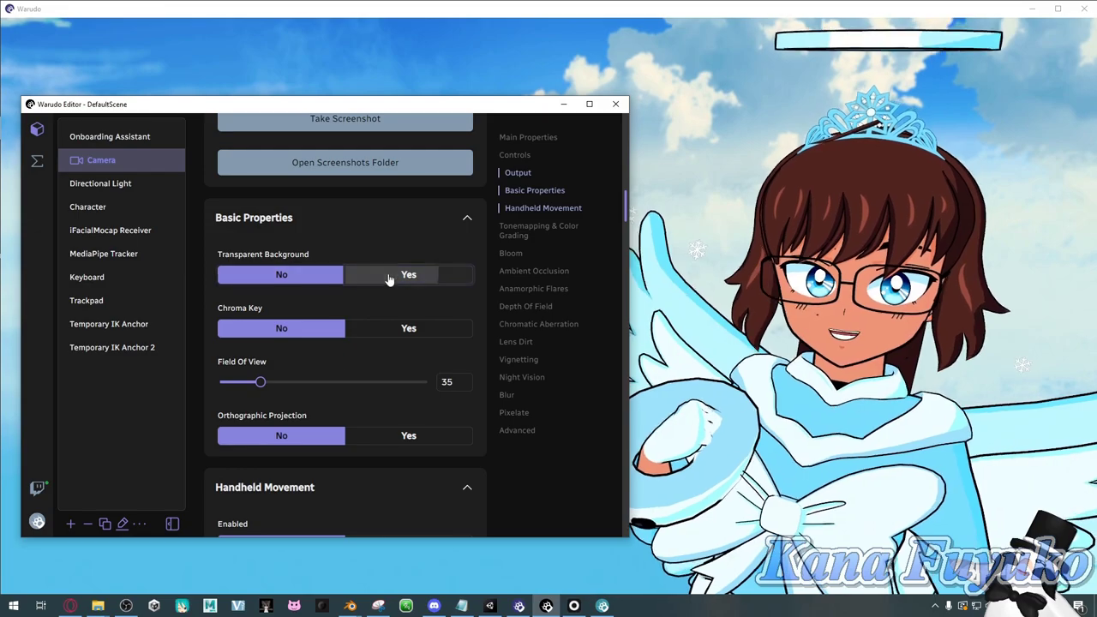
{"action": "left_click", "coordinate": [389, 274]}
{"action": "left_click", "coordinate": [287, 275]}
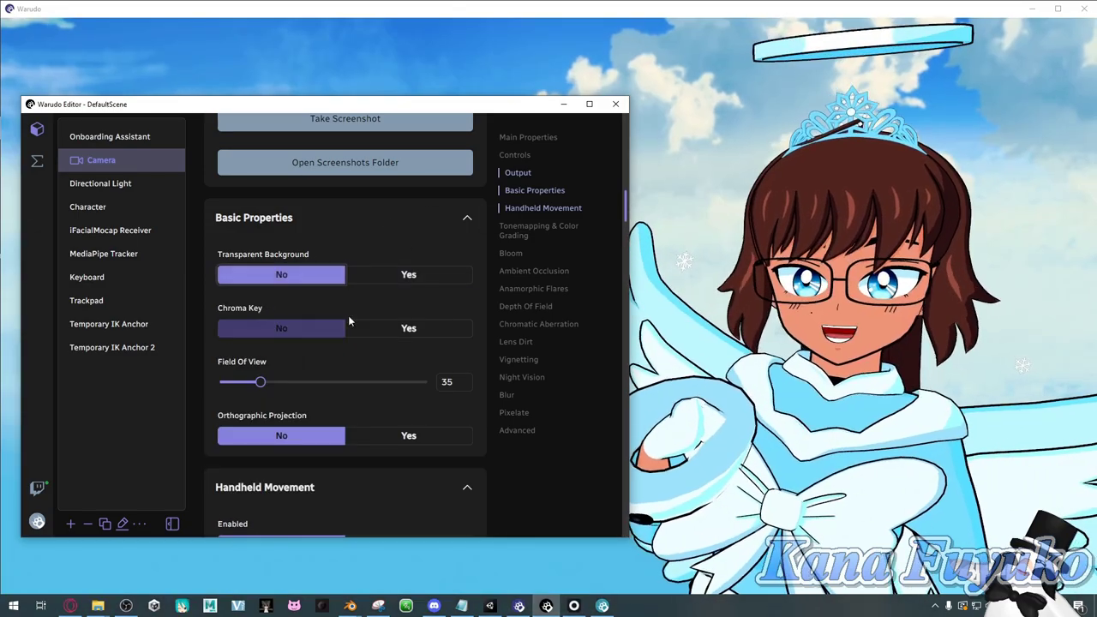
Step: Try the green Chroma Key on and off, finally leaving Chroma Key off
{"action": "left_click", "coordinate": [403, 329]}
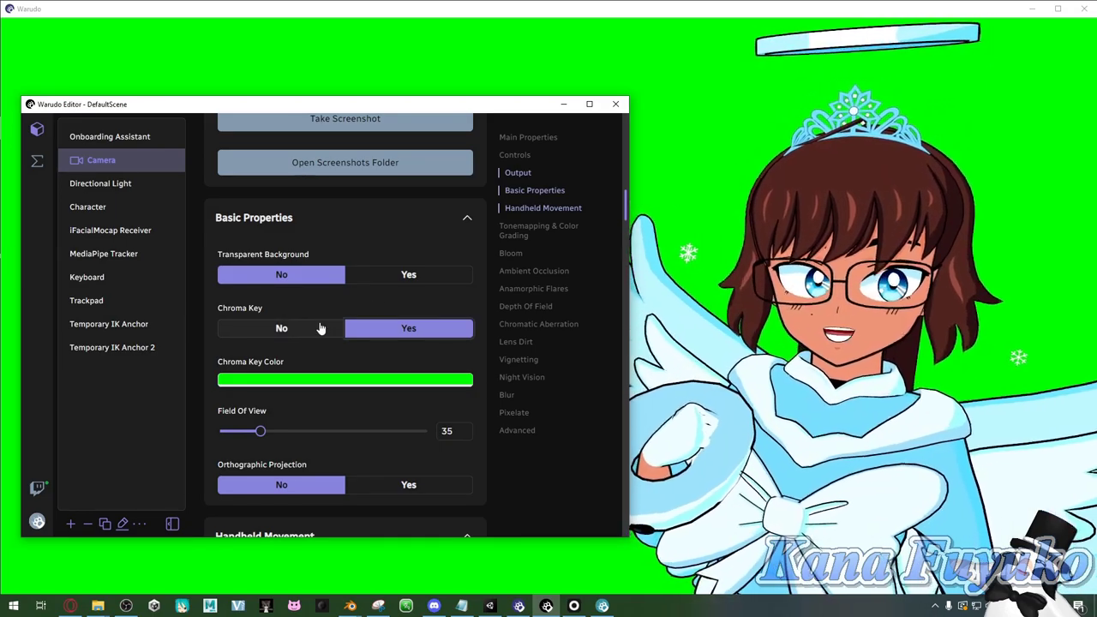
{"action": "left_click", "coordinate": [316, 329]}
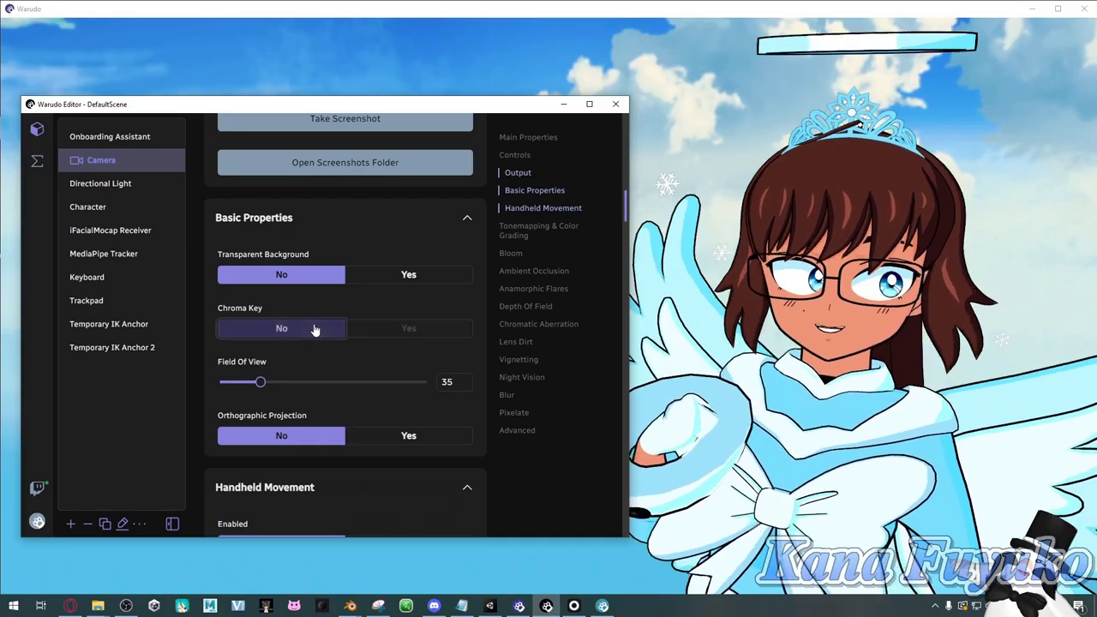
{"action": "left_click", "coordinate": [375, 328]}
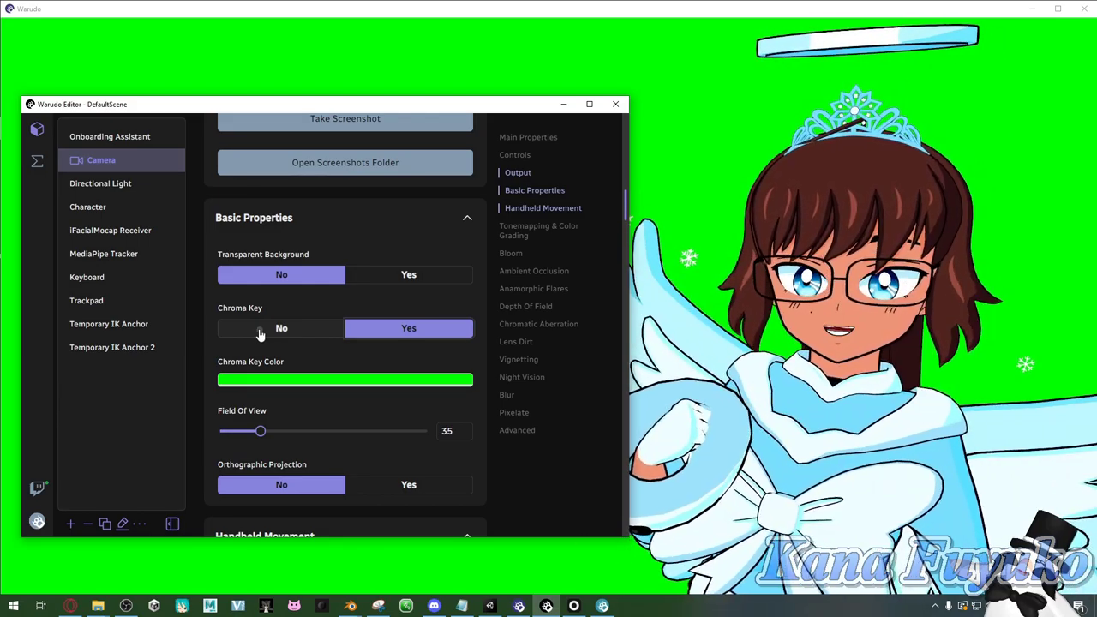
{"action": "left_click", "coordinate": [261, 334]}
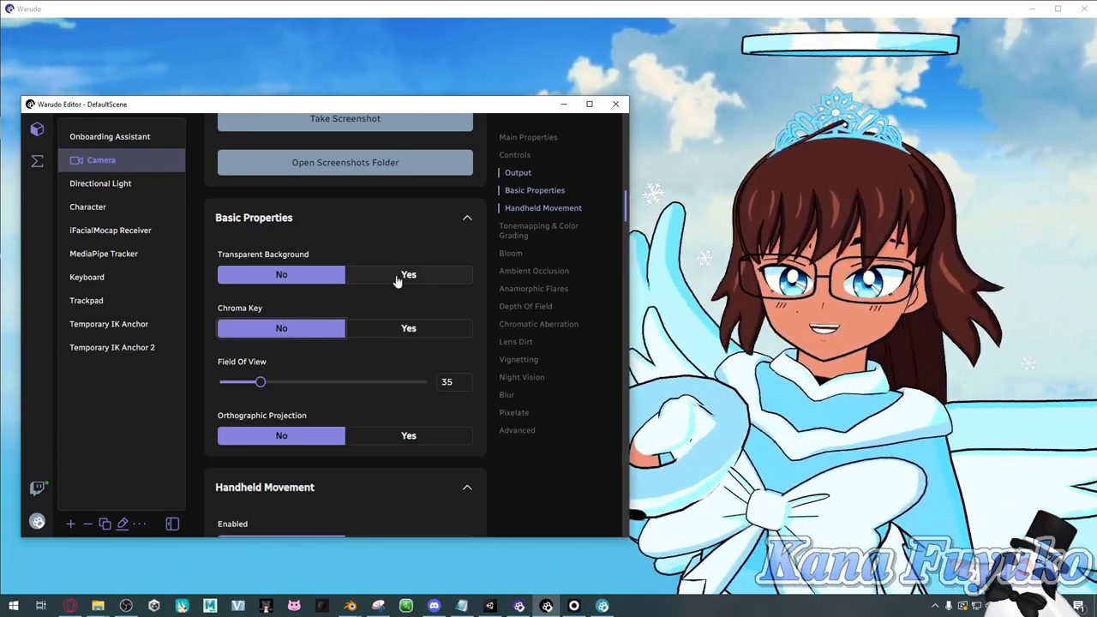
Step: Turn Transparent Background on and narrow Field Of View to 20.8, previewing the avatar
{"action": "left_click", "coordinate": [399, 278]}
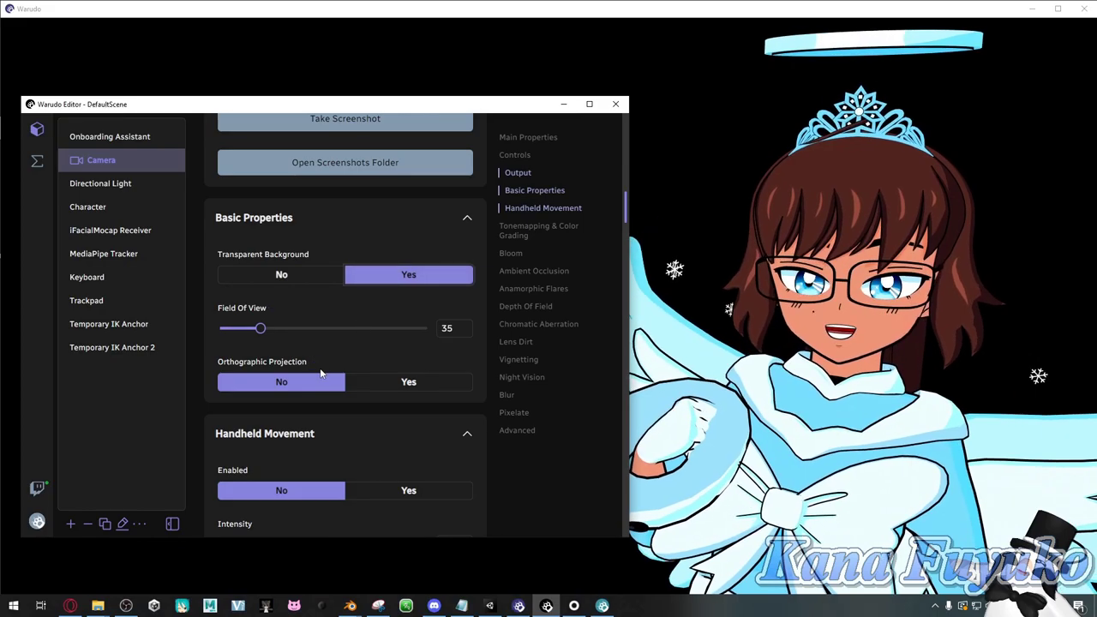
{"action": "left_click", "coordinate": [292, 274]}
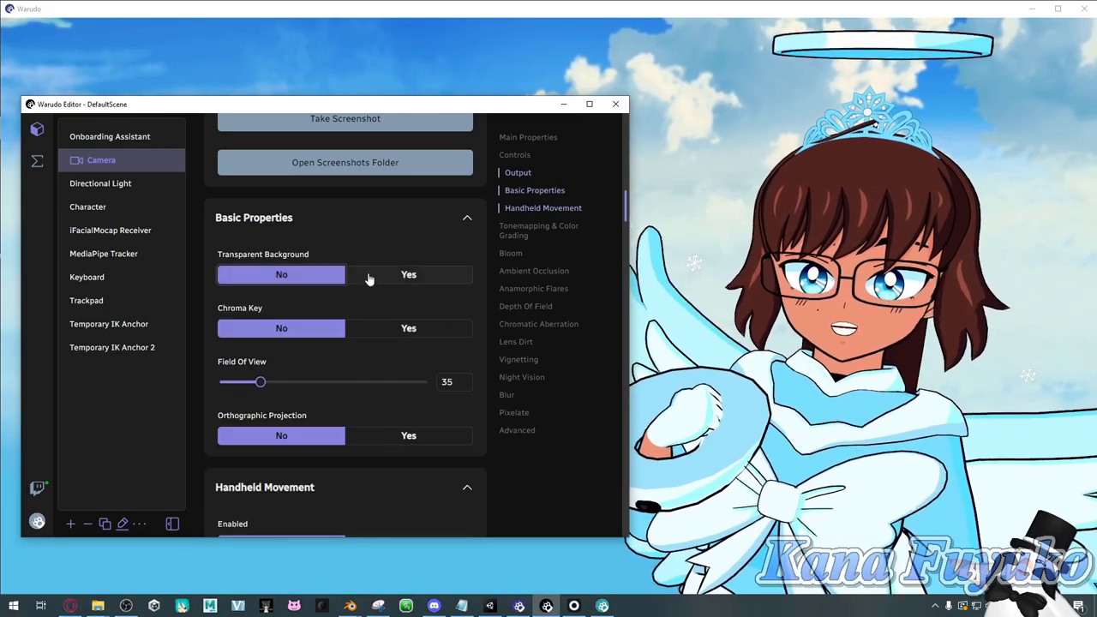
{"action": "mouse_move", "coordinate": [260, 379]}
{"action": "left_mouse_down"}
{"action": "mouse_move", "coordinate": [311, 381]}
{"action": "mouse_move", "coordinate": [249, 382]}
{"action": "mouse_move", "coordinate": [320, 382]}
{"action": "mouse_move", "coordinate": [252, 382]}
{"action": "mouse_move", "coordinate": [245, 398]}
{"action": "mouse_move", "coordinate": [256, 397]}
{"action": "left_mouse_up"}
{"action": "left_click", "coordinate": [382, 274]}
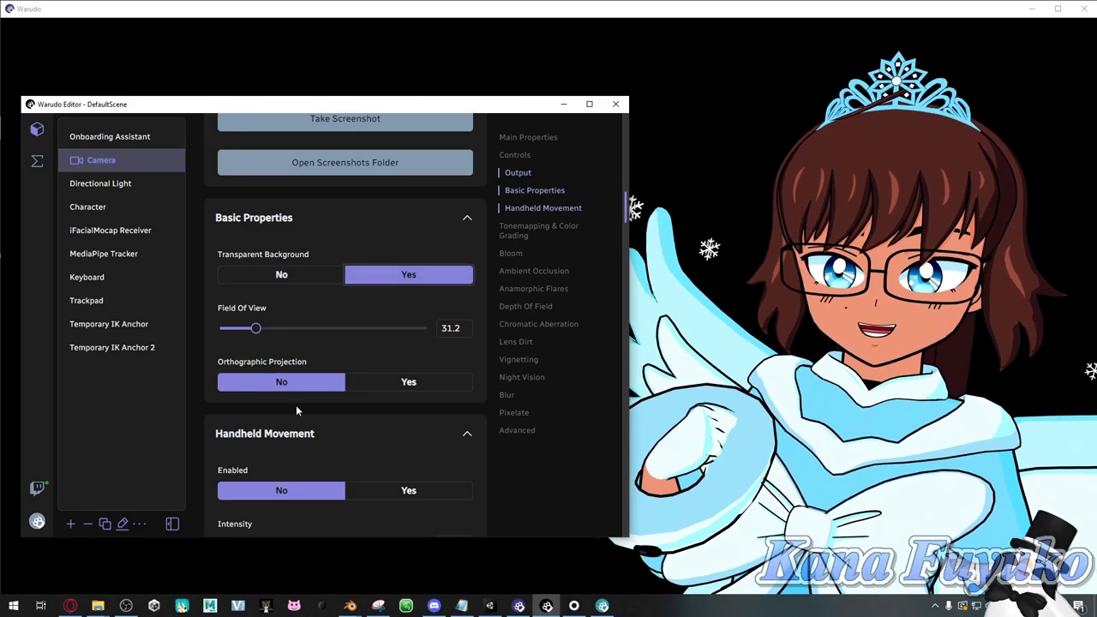
{"action": "left_click_drag", "start_coordinate": [253, 327], "coordinate": [244, 339]}
{"action": "left_click", "coordinate": [780, 347]}
{"action": "scroll", "coordinate": [779, 348], "scroll_direction": "down", "scroll_amount": 5}
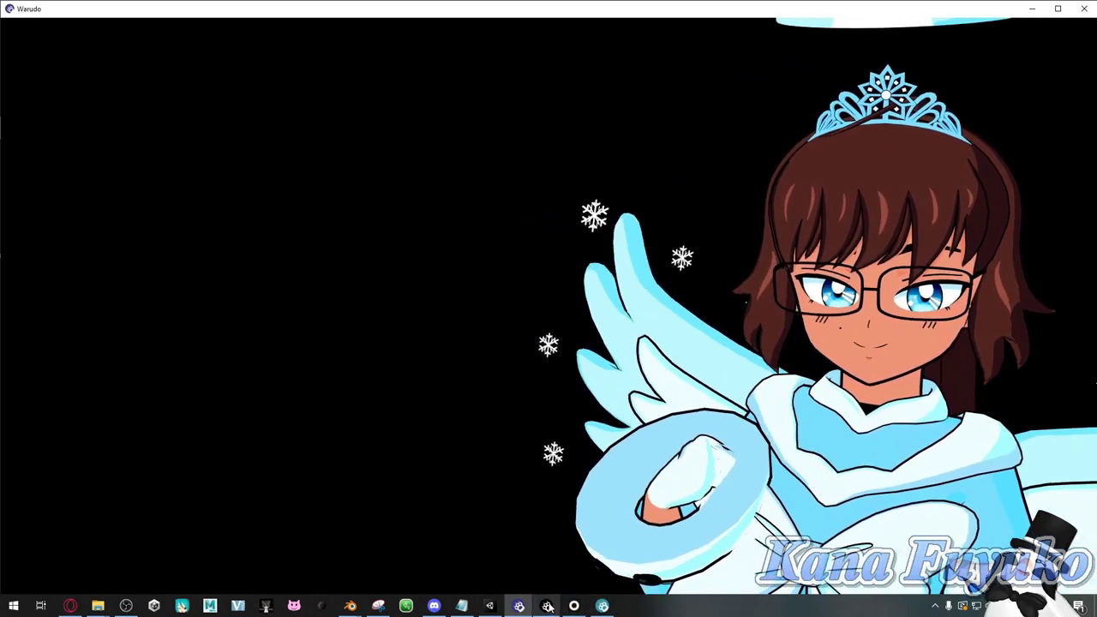
{"action": "key", "text": "alt+Tab"}
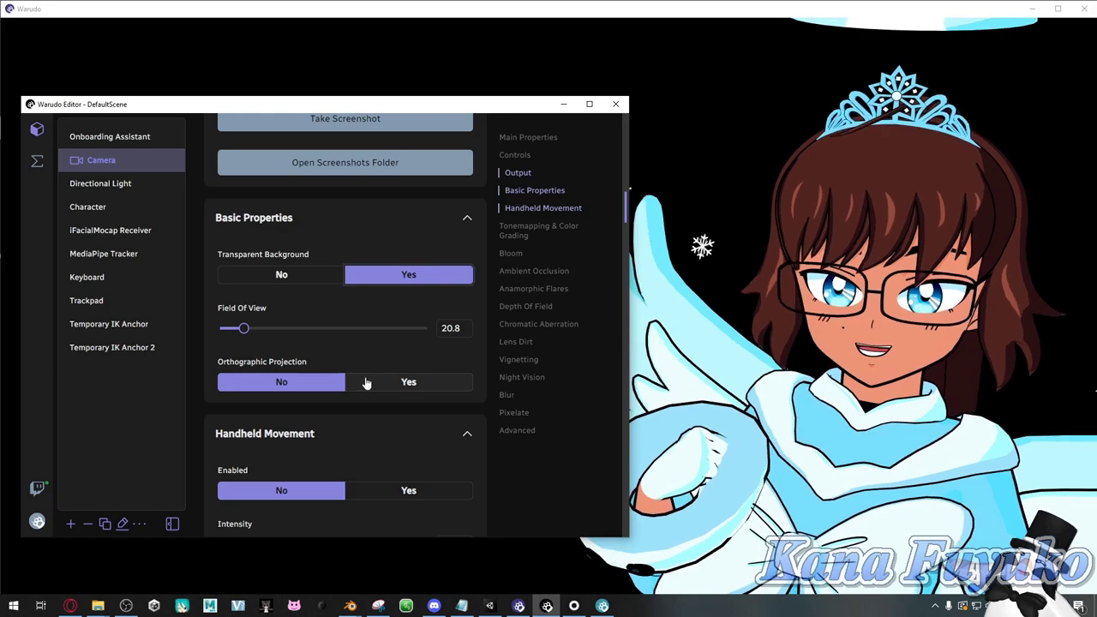
Step: Try Orthographic Projection, preview it, then switch back to perspective
{"action": "left_click", "coordinate": [365, 382]}
{"action": "left_click", "coordinate": [751, 358]}
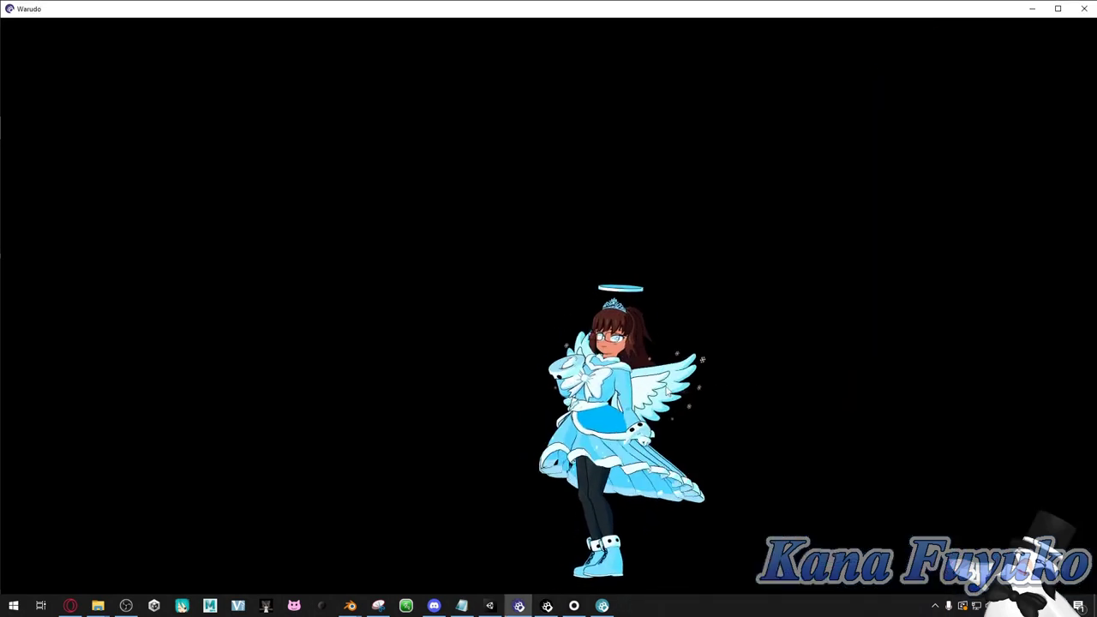
{"action": "left_click", "coordinate": [546, 605]}
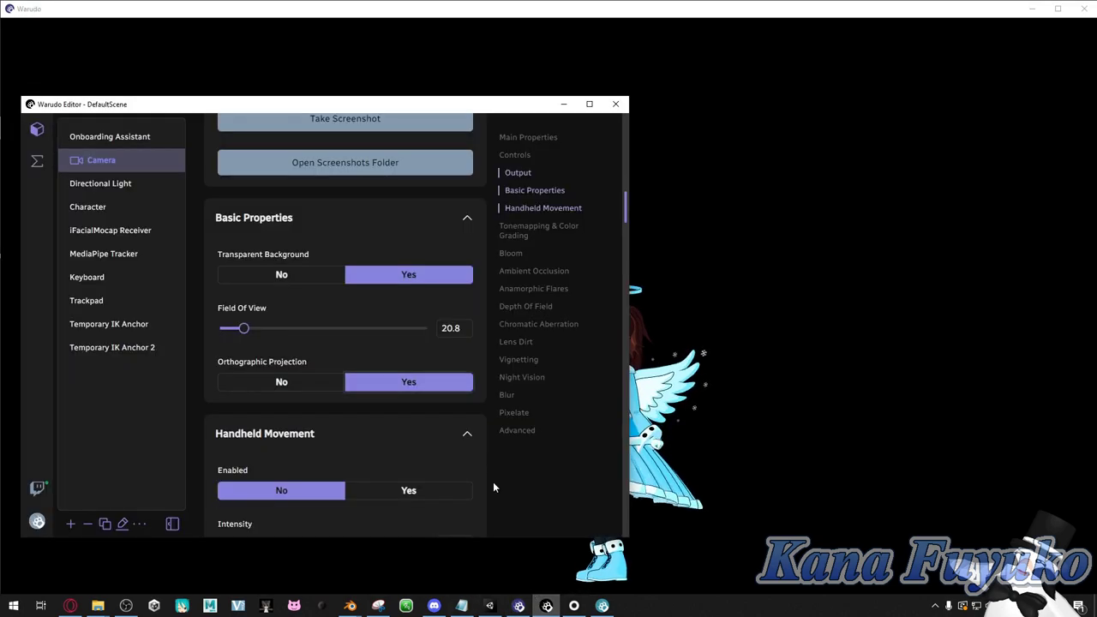
{"action": "left_click", "coordinate": [310, 387]}
{"action": "left_click", "coordinate": [886, 364]}
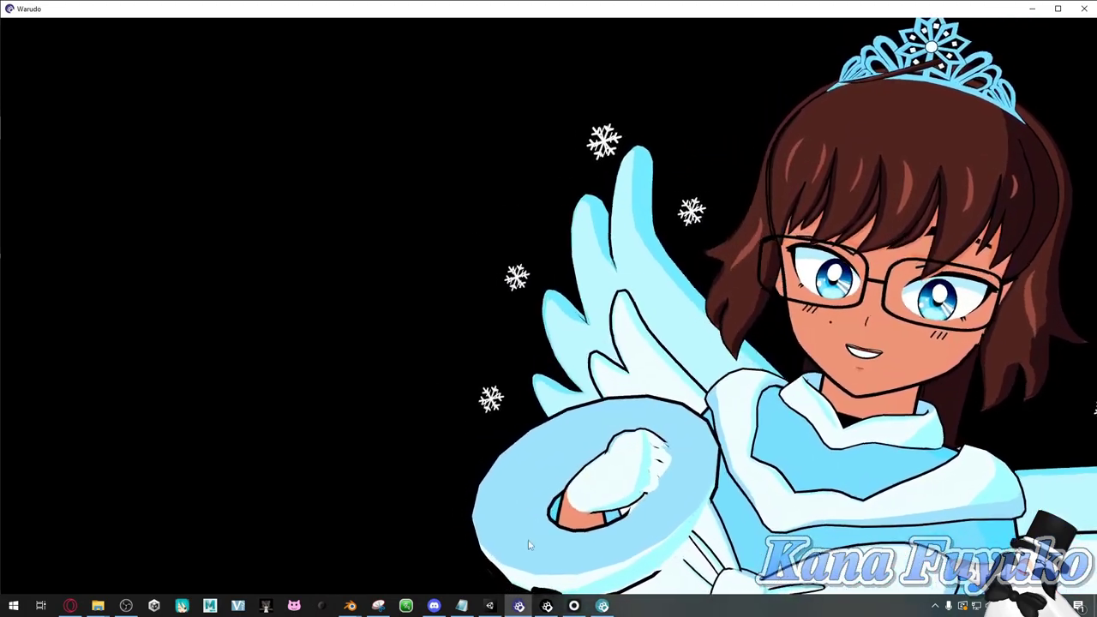
{"action": "left_click", "coordinate": [547, 606]}
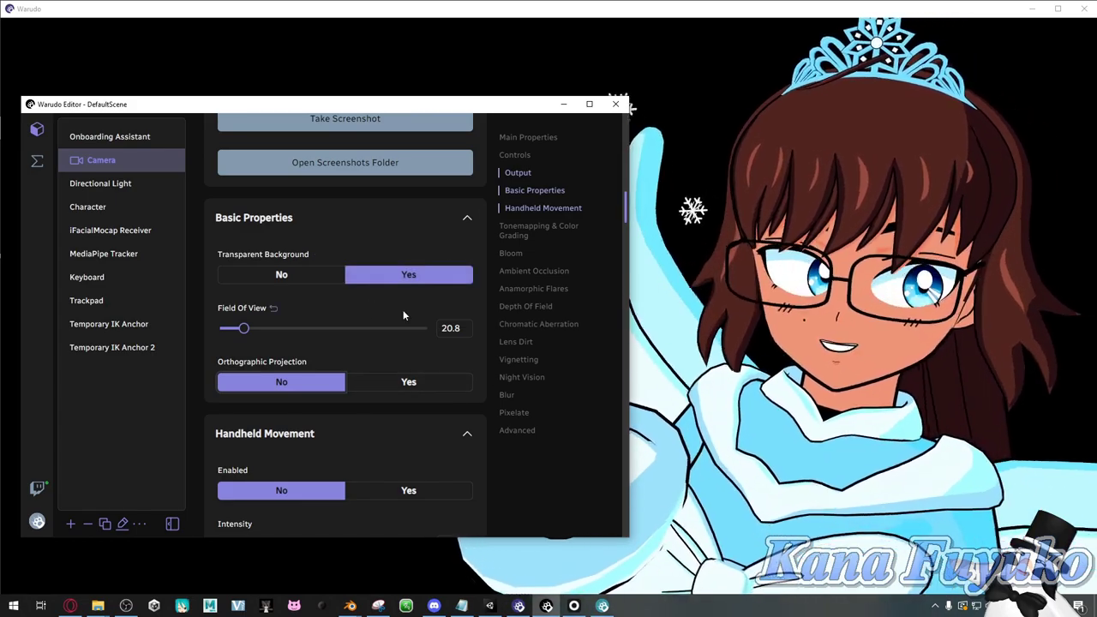
Step: Enable Handheld Movement on the camera and reposition the editor toward the top-left
{"action": "scroll", "coordinate": [386, 324], "scroll_direction": "down", "scroll_amount": 3}
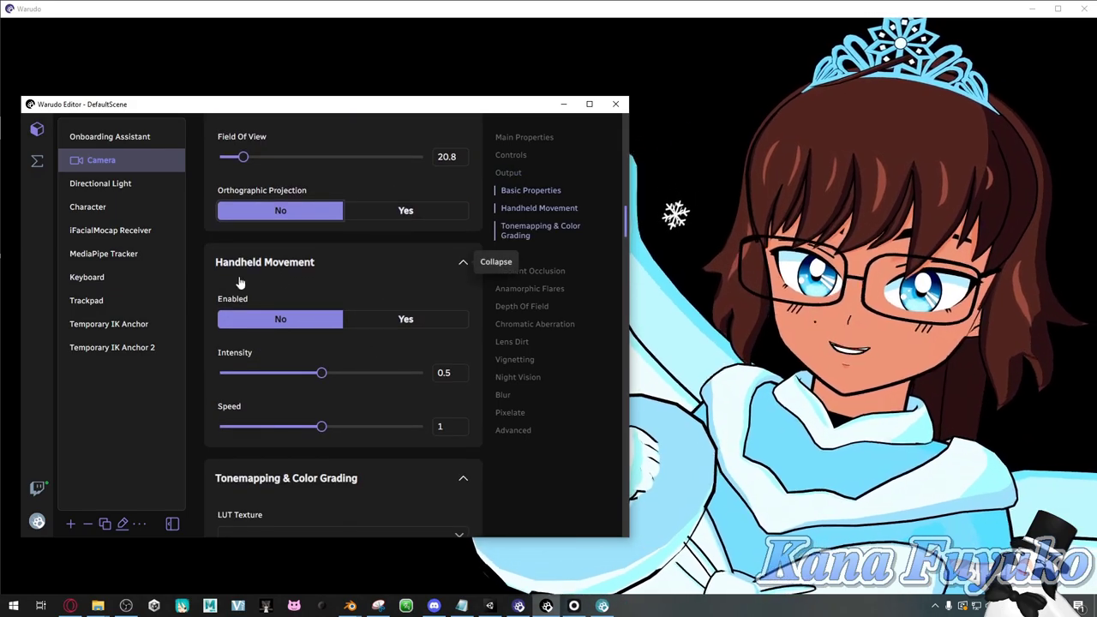
{"action": "left_click", "coordinate": [406, 323]}
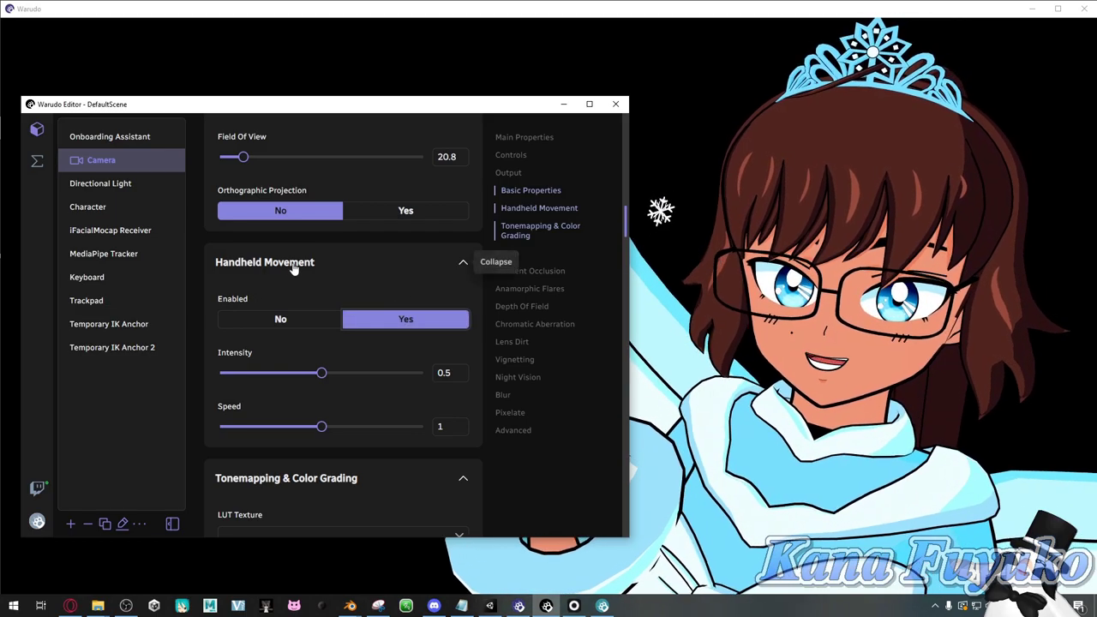
{"action": "scroll", "coordinate": [290, 263], "scroll_direction": "up", "scroll_amount": 4}
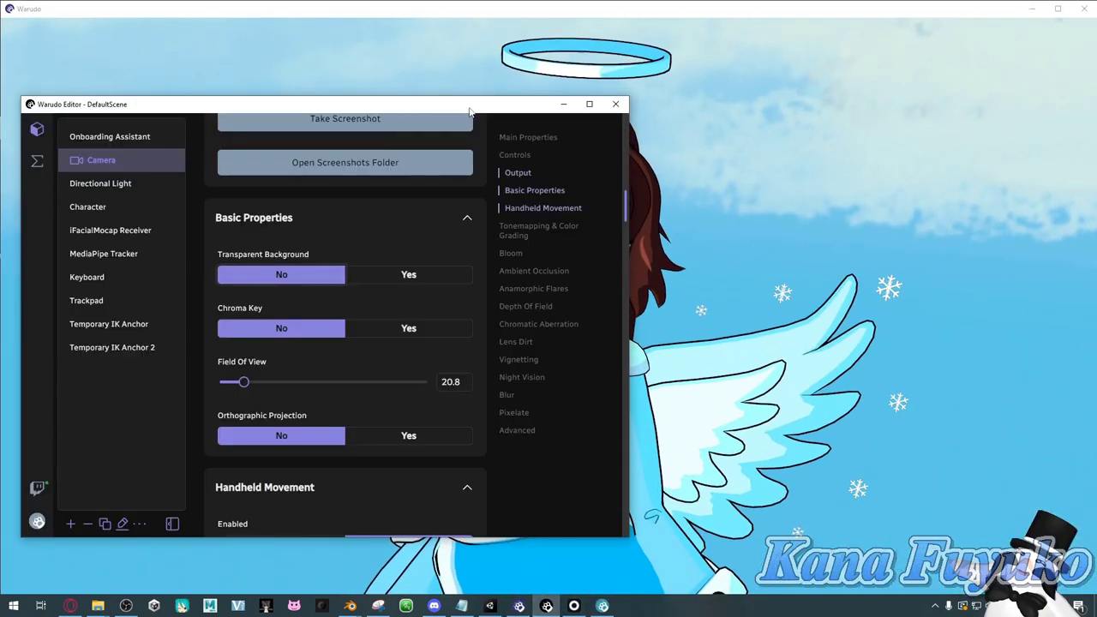
{"action": "left_click_drag", "start_coordinate": [470, 112], "coordinate": [315, 64]}
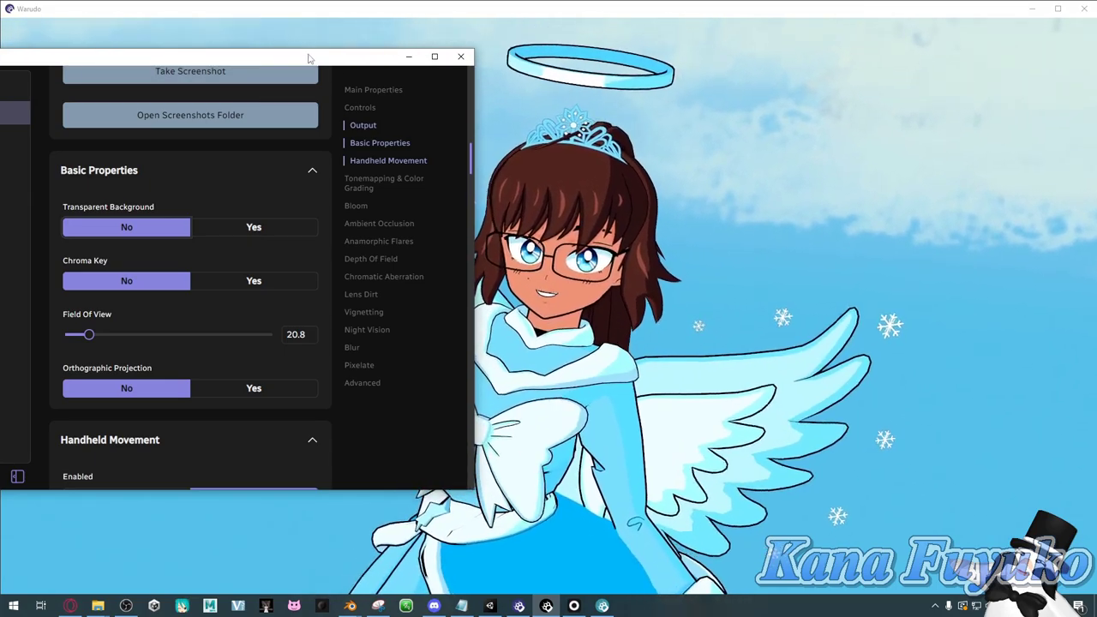
{"action": "left_click_drag", "start_coordinate": [310, 59], "coordinate": [343, 35]}
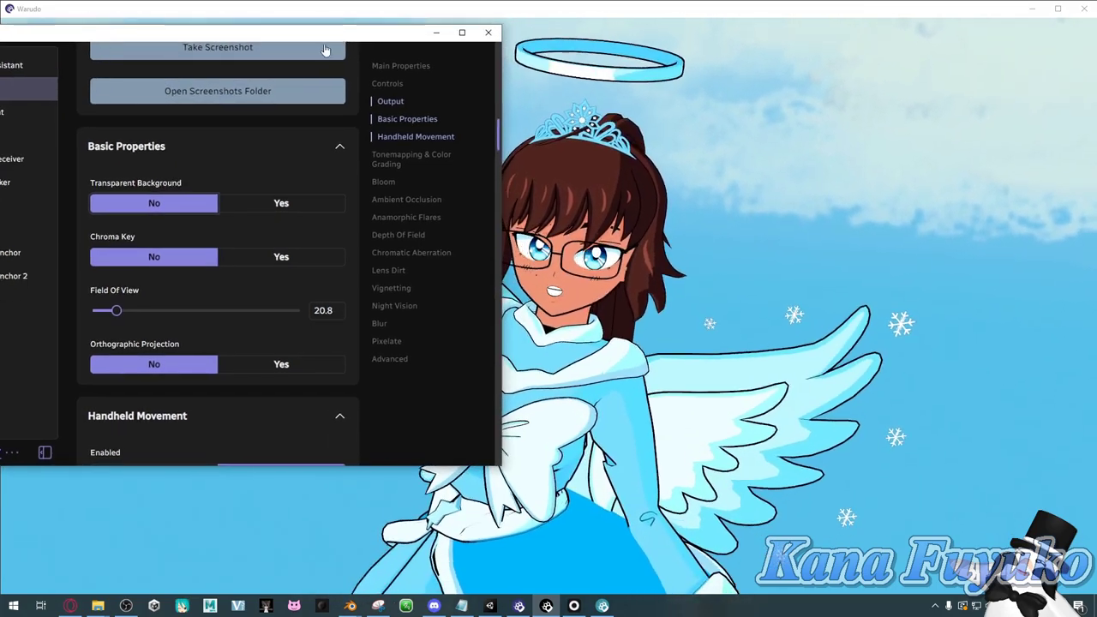
Step: Set Handheld Movement Speed to about 1.11 and Intensity to 0.66
{"action": "scroll", "coordinate": [225, 220], "scroll_direction": "down", "scroll_amount": 5}
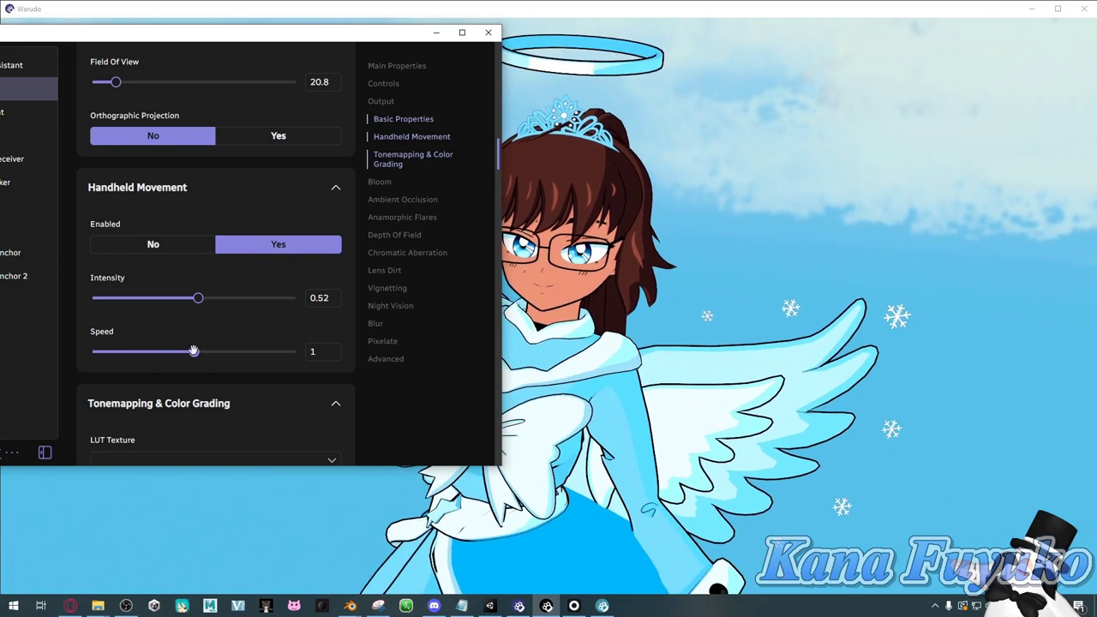
{"action": "left_click_drag", "start_coordinate": [194, 351], "coordinate": [271, 350]}
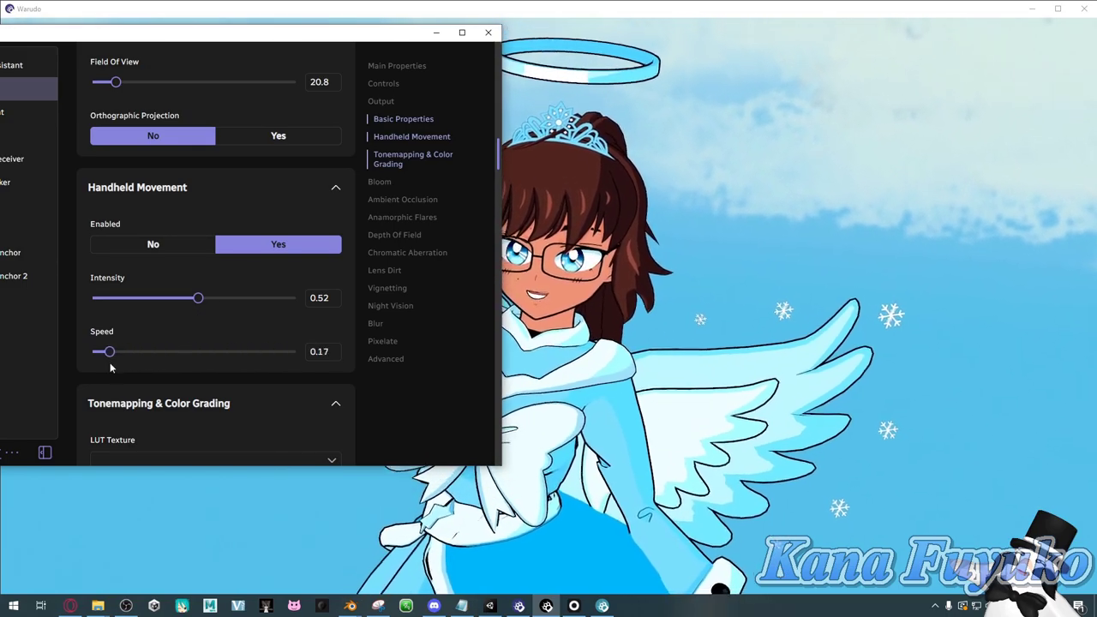
{"action": "left_click_drag", "start_coordinate": [198, 298], "coordinate": [223, 295]}
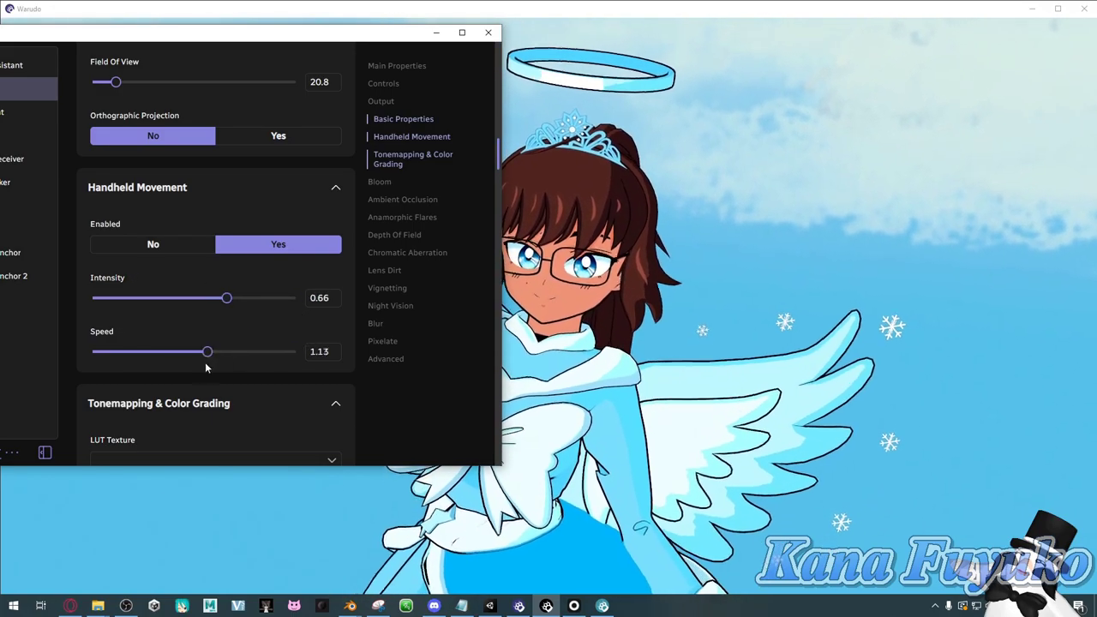
{"action": "scroll", "coordinate": [257, 300], "scroll_direction": "down", "scroll_amount": 5}
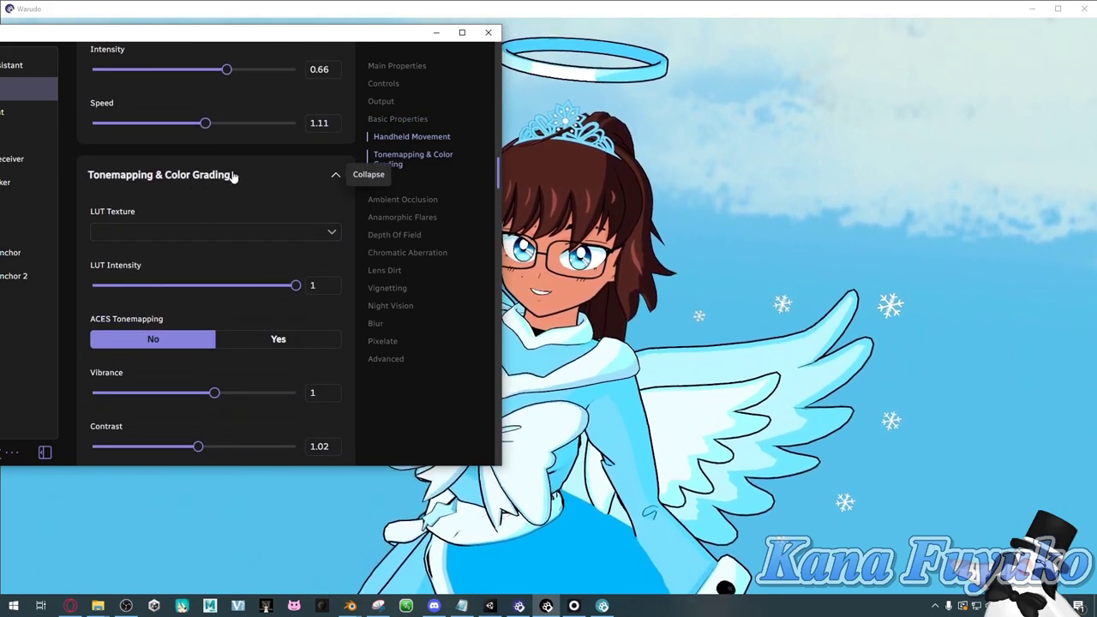
Step: Cycle LUT Texture through Bright Sky, Calm, Fall, NightLife, DarkStar1 and Candle Light
{"action": "left_click", "coordinate": [181, 232]}
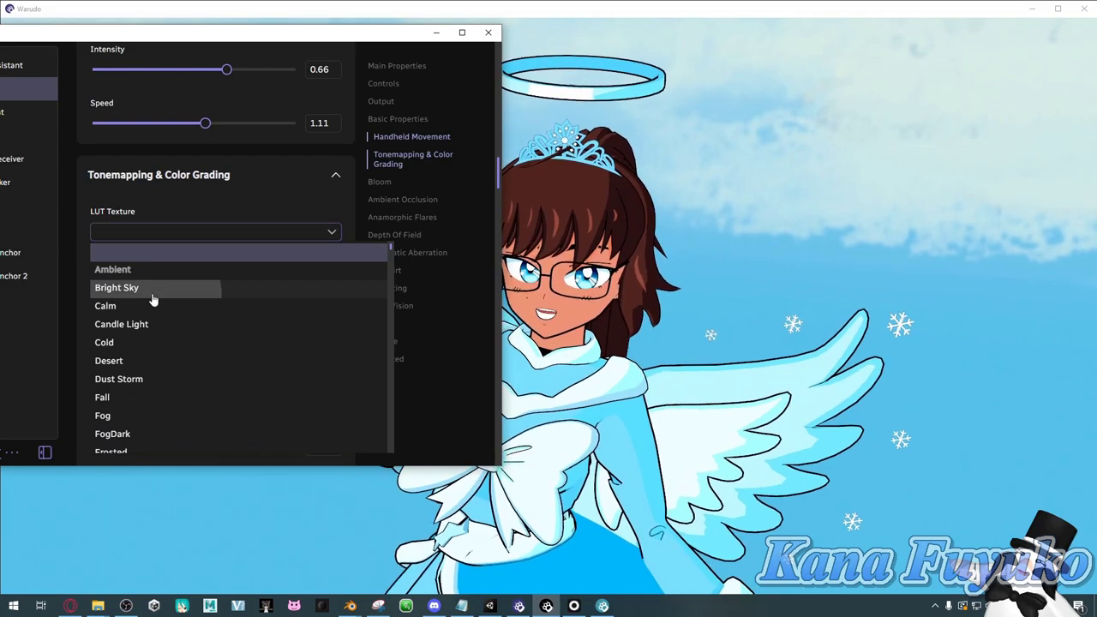
{"action": "left_click", "coordinate": [152, 291]}
{"action": "left_click", "coordinate": [174, 245]}
{"action": "left_click", "coordinate": [163, 310]}
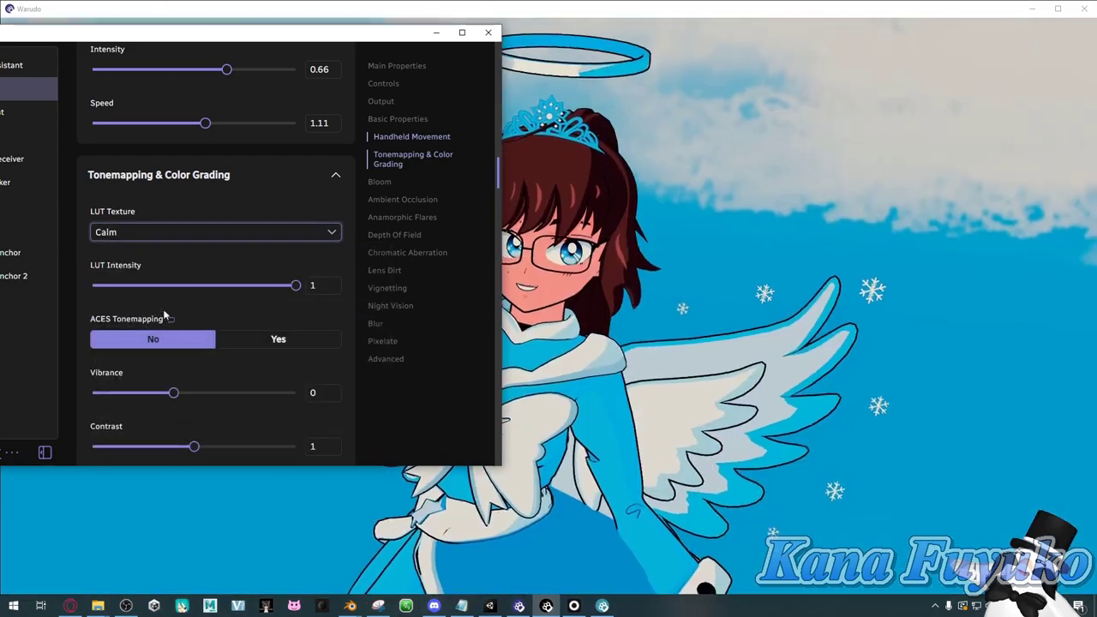
{"action": "left_click", "coordinate": [215, 232]}
{"action": "left_click", "coordinate": [146, 401]}
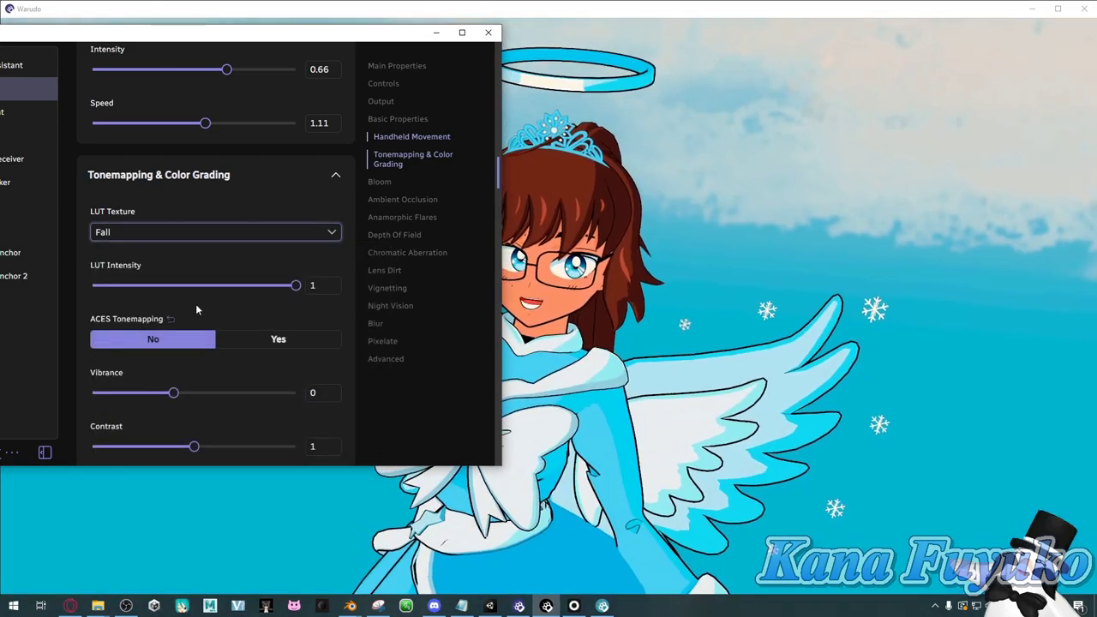
{"action": "left_click", "coordinate": [214, 233]}
{"action": "scroll", "coordinate": [152, 338], "scroll_direction": "down", "scroll_amount": 3}
{"action": "left_click", "coordinate": [146, 299]}
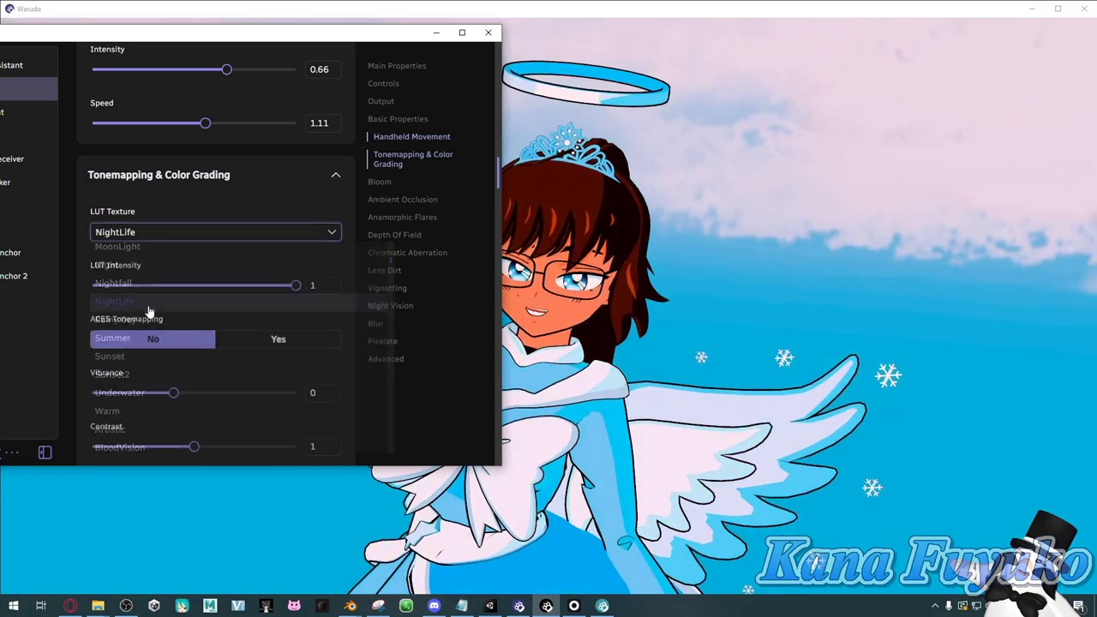
{"action": "left_click", "coordinate": [189, 232]}
{"action": "scroll", "coordinate": [154, 397], "scroll_direction": "down", "scroll_amount": 5}
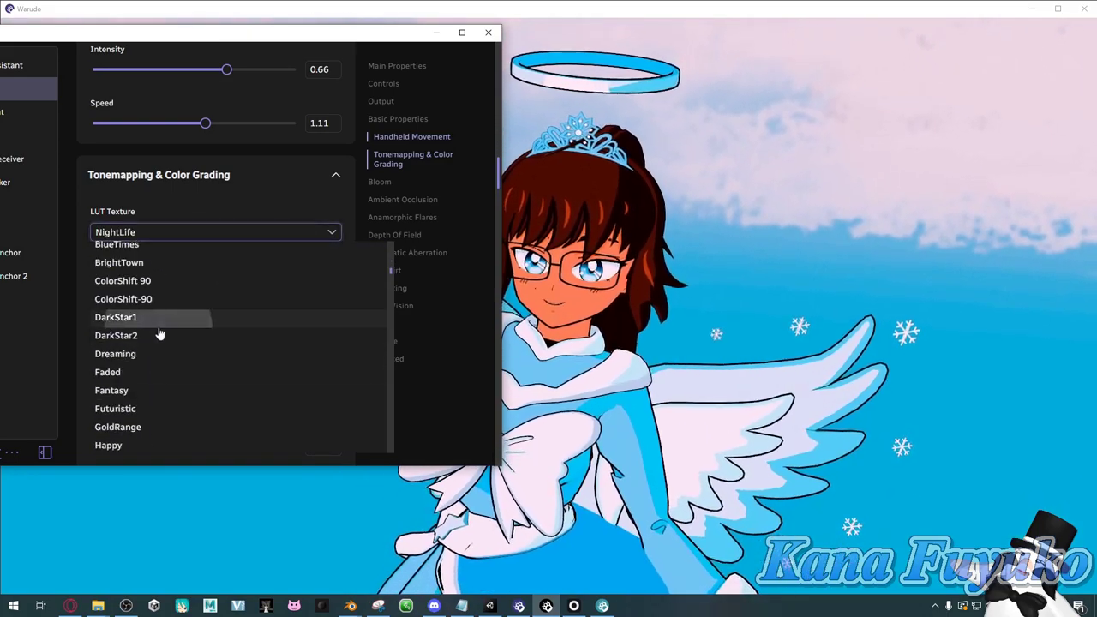
{"action": "left_click", "coordinate": [155, 315]}
{"action": "left_click", "coordinate": [171, 232]}
{"action": "scroll", "coordinate": [166, 299], "scroll_direction": "down", "scroll_amount": 5}
{"action": "scroll", "coordinate": [166, 269], "scroll_direction": "up", "scroll_amount": 10}
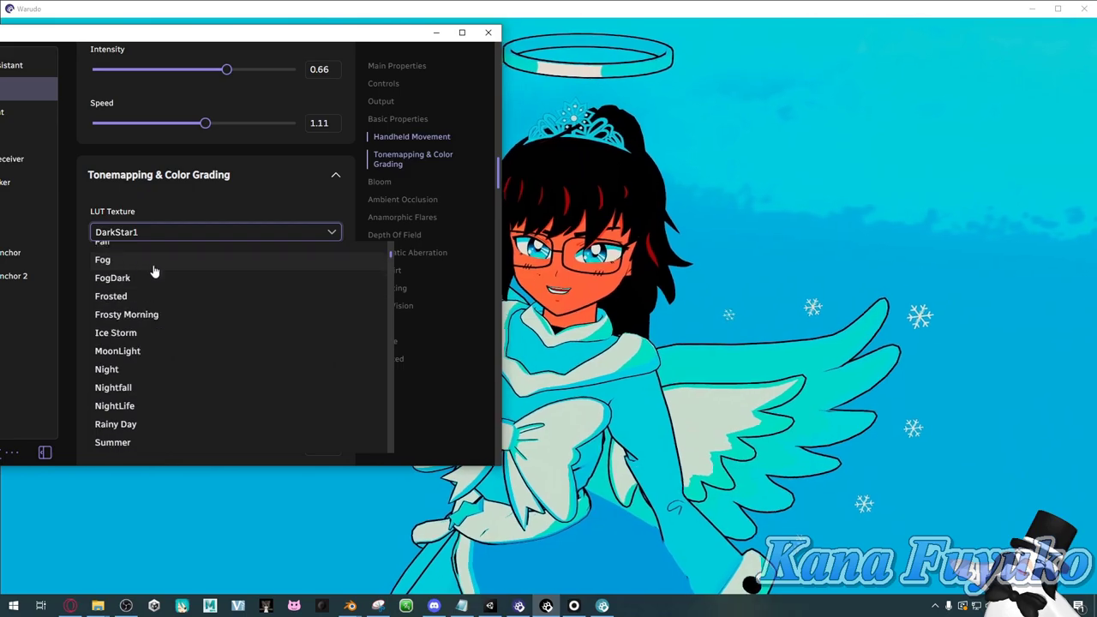
{"action": "left_click", "coordinate": [127, 326]}
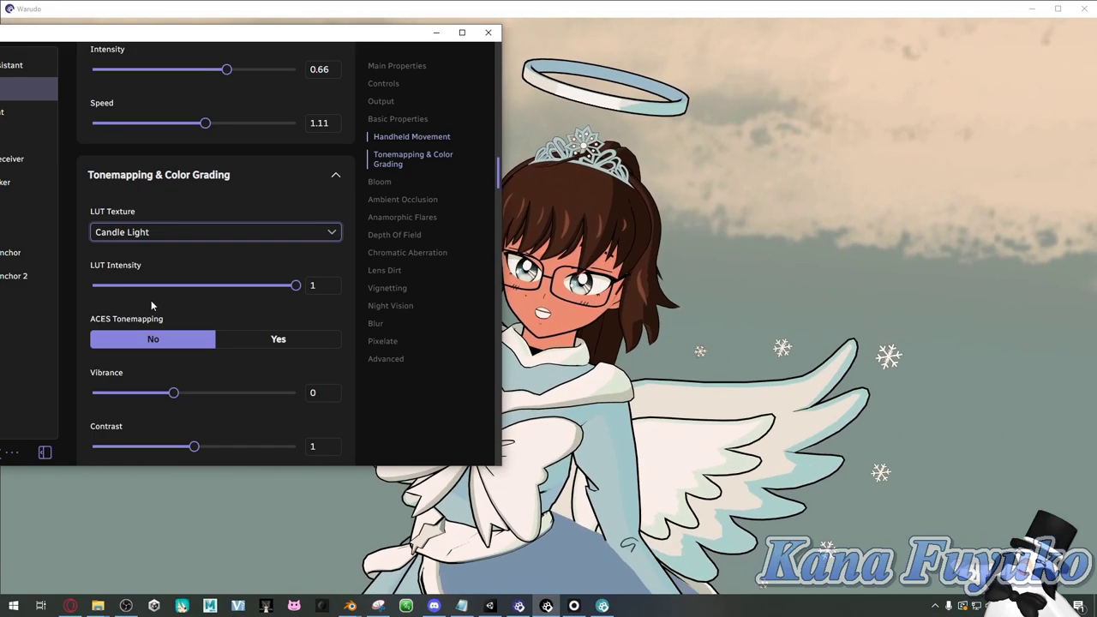
Step: Toggle ACES Tonemapping on and off, and lower LUT intensity to about 0.25
{"action": "left_click", "coordinate": [243, 343]}
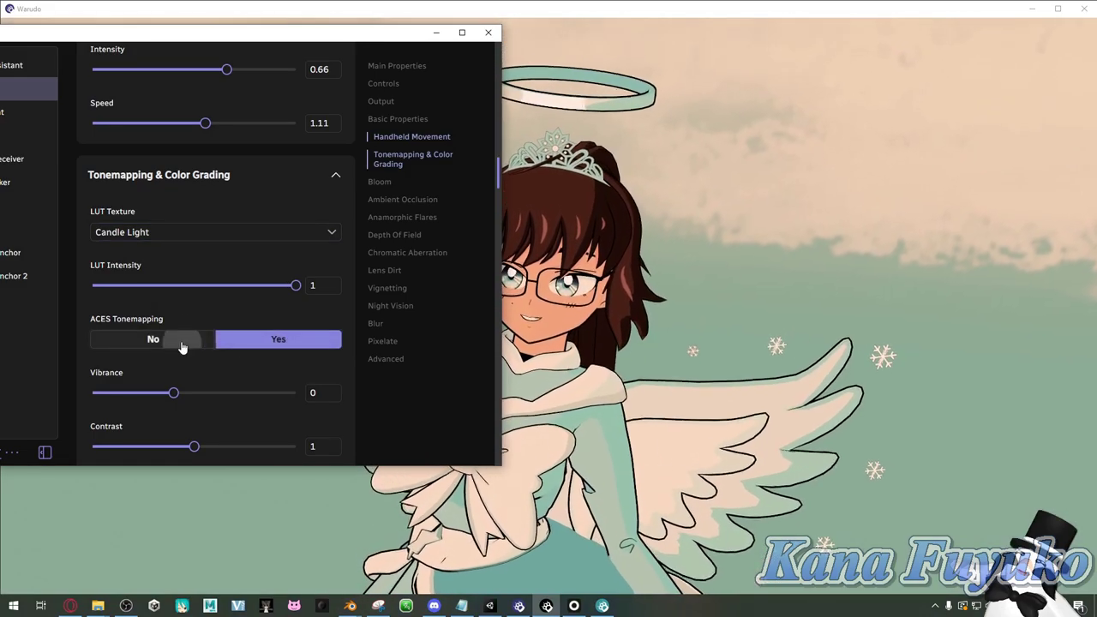
{"action": "left_click", "coordinate": [182, 342]}
{"action": "mouse_move", "coordinate": [294, 285]}
{"action": "left_mouse_down"}
{"action": "mouse_move", "coordinate": [144, 295]}
{"action": "mouse_move", "coordinate": [296, 286]}
{"action": "left_mouse_up"}
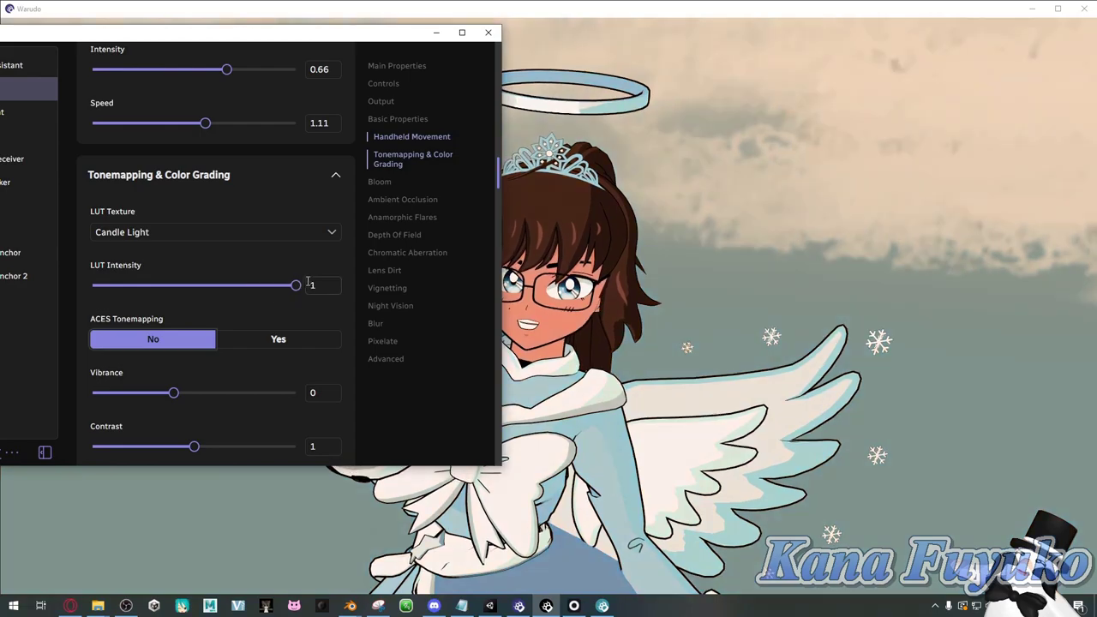
{"action": "scroll", "coordinate": [274, 324], "scroll_direction": "down", "scroll_amount": 1}
{"action": "scroll", "coordinate": [274, 324], "scroll_direction": "down", "scroll_amount": 1}
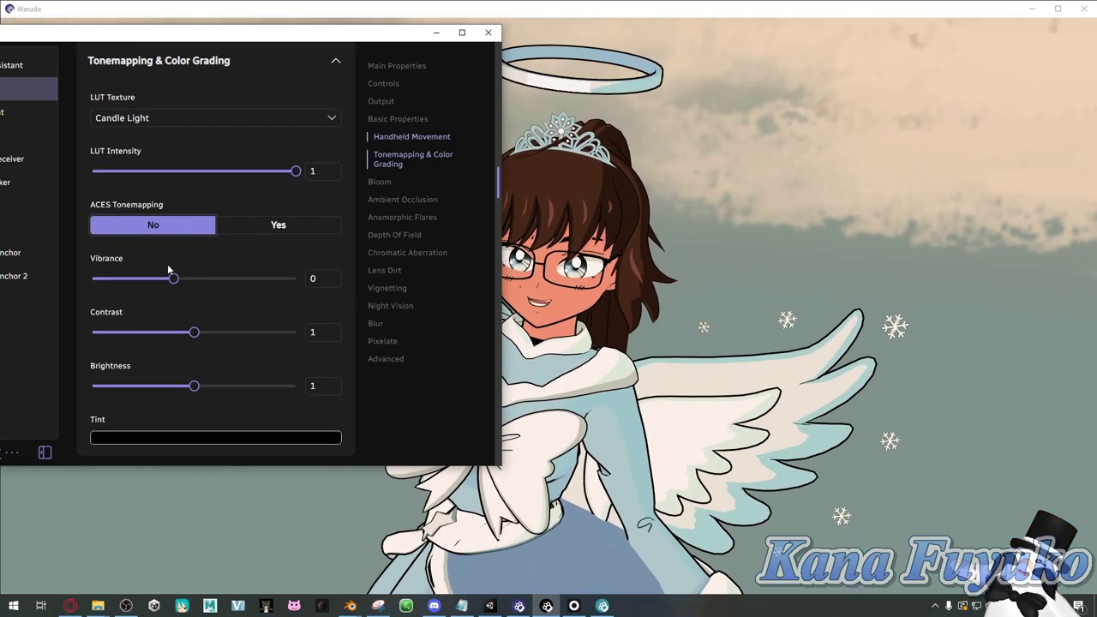
Step: Clear the LUT Texture and raise Vibrance to 0.31
{"action": "left_click", "coordinate": [227, 120]}
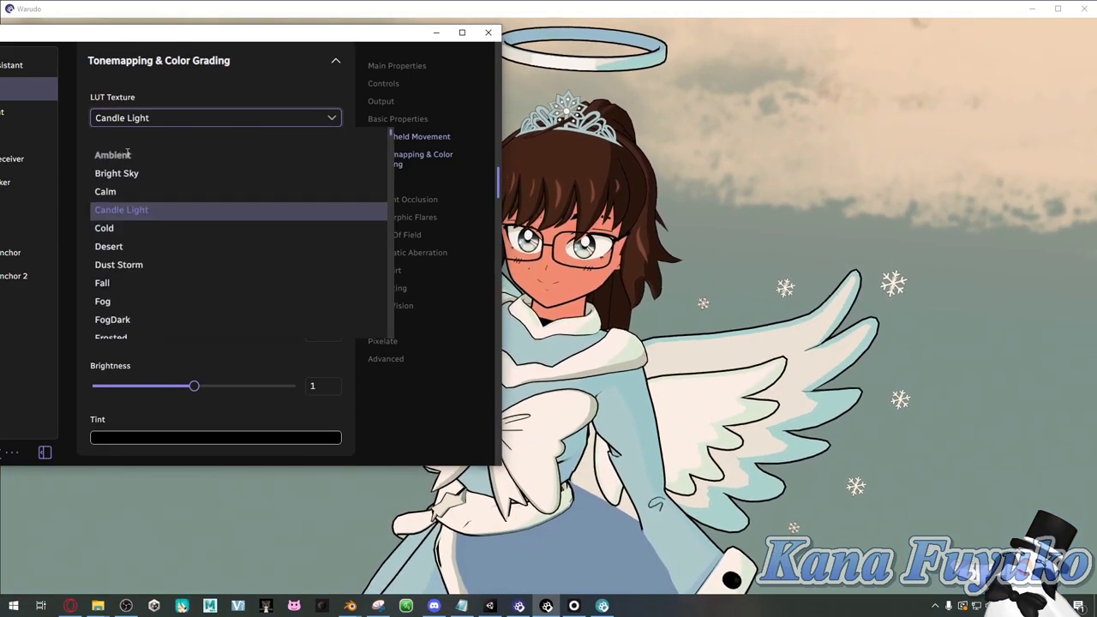
{"action": "left_click", "coordinate": [140, 152]}
{"action": "left_click_drag", "start_coordinate": [173, 278], "coordinate": [199, 326]}
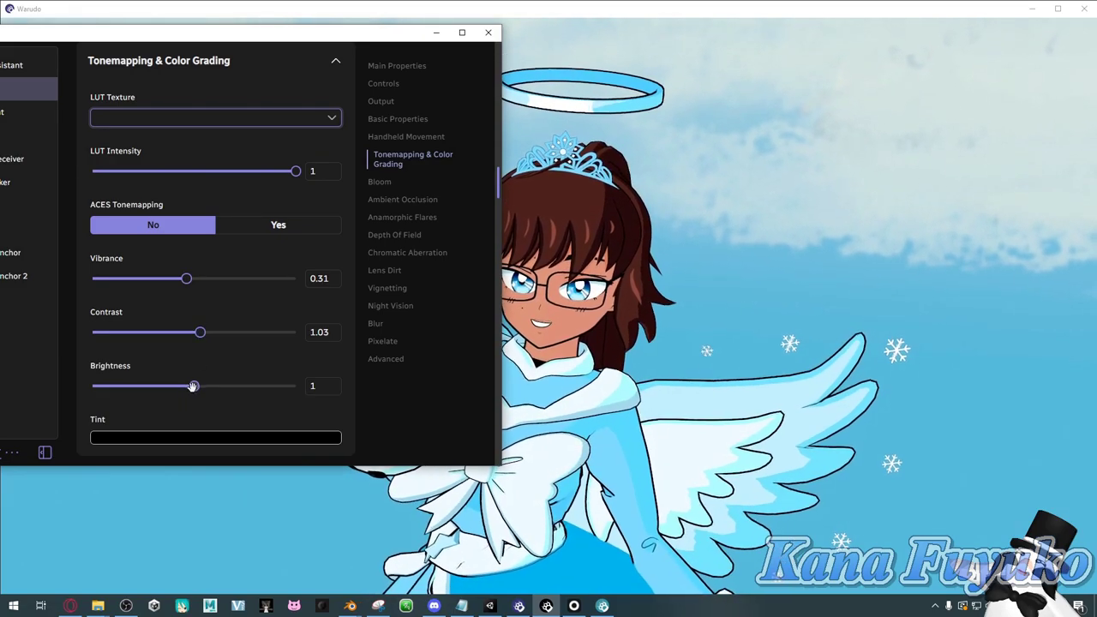
Step: Raise the camera Brightness to 1.15 and set the Tint to blue #316FD0 at zero alpha
{"action": "mouse_move", "coordinate": [194, 385]}
{"action": "left_mouse_down"}
{"action": "mouse_move", "coordinate": [223, 388]}
{"action": "mouse_move", "coordinate": [205, 387]}
{"action": "left_mouse_up"}
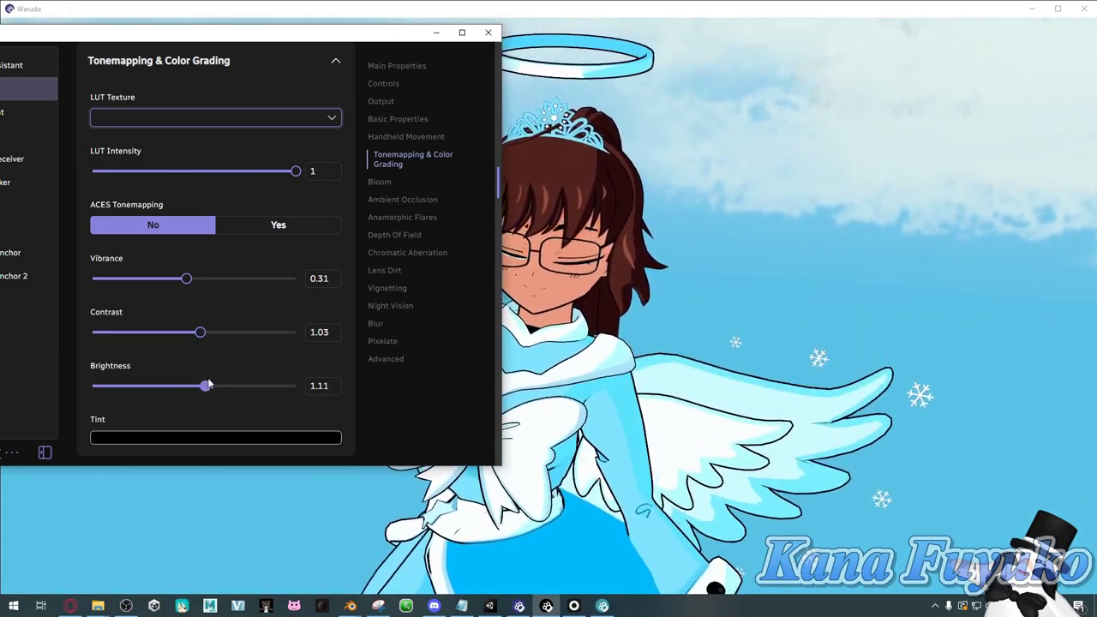
{"action": "scroll", "coordinate": [175, 385], "scroll_direction": "down", "scroll_amount": 2}
{"action": "left_click", "coordinate": [176, 323]}
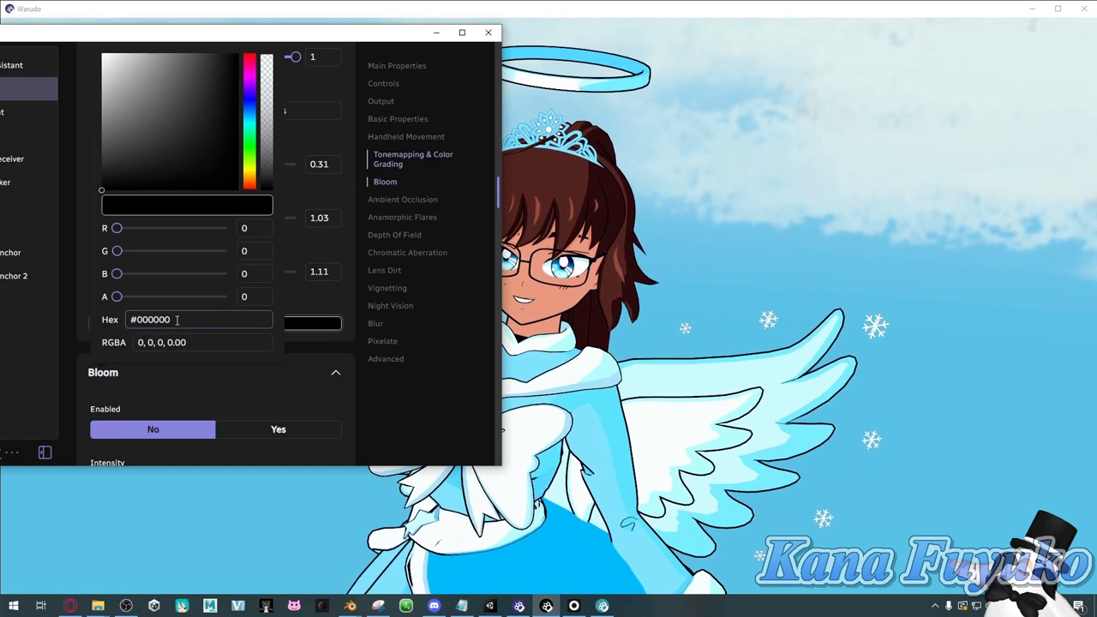
{"action": "left_click_drag", "start_coordinate": [233, 59], "coordinate": [202, 54]}
{"action": "left_click", "coordinate": [314, 360]}
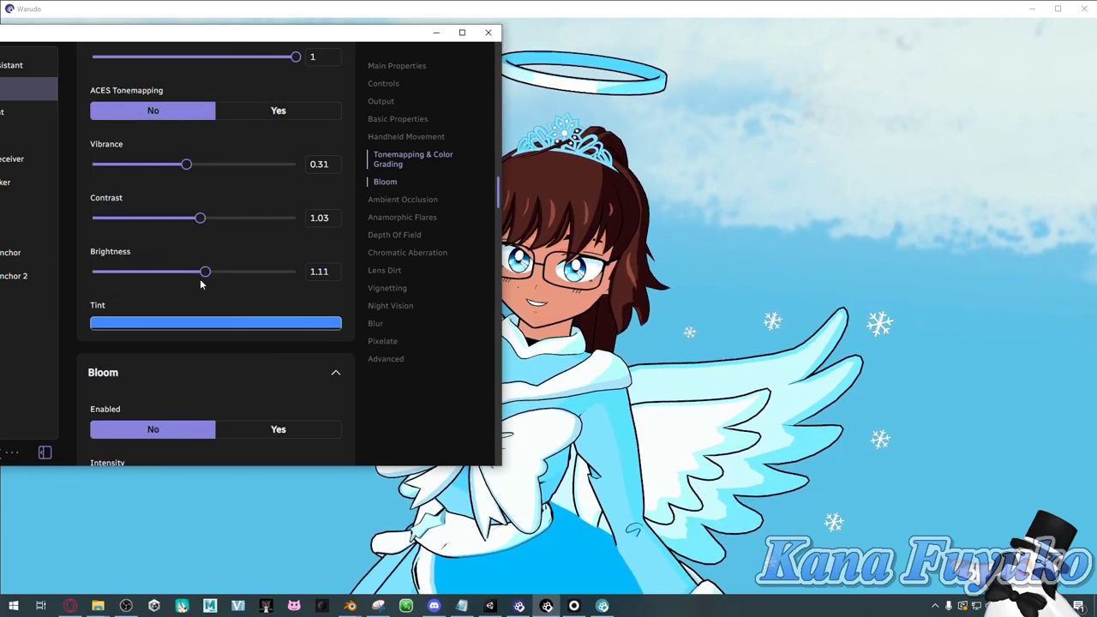
{"action": "mouse_move", "coordinate": [203, 271]}
{"action": "left_mouse_down"}
{"action": "mouse_move", "coordinate": [232, 271]}
{"action": "mouse_move", "coordinate": [208, 271]}
{"action": "left_mouse_up"}
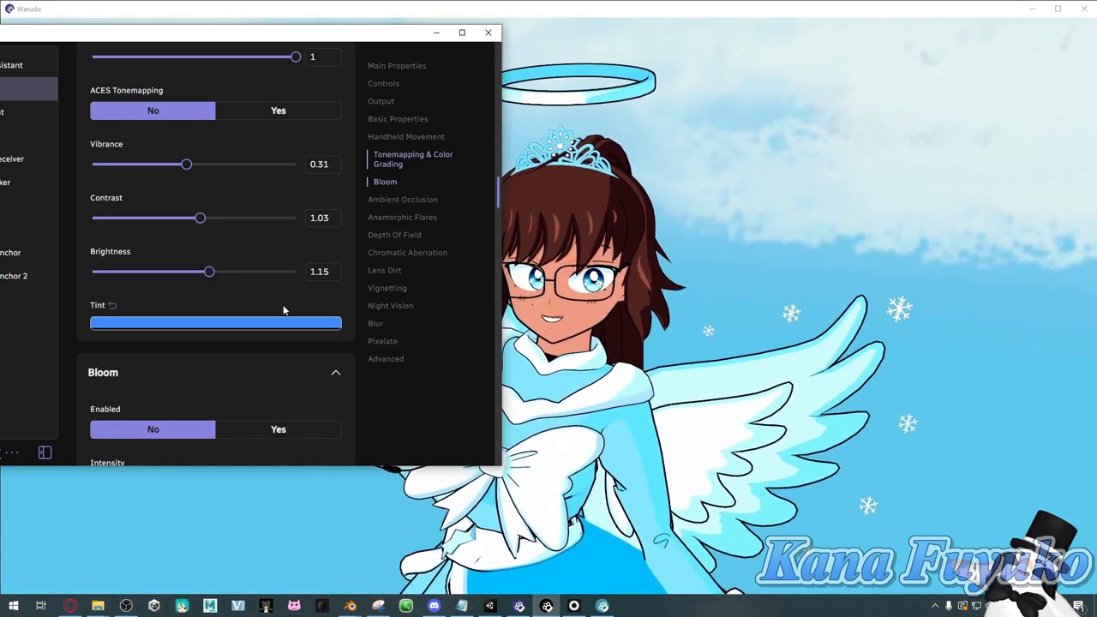
Step: Enable Bloom on the camera and lower its Threshold to 0.82
{"action": "scroll", "coordinate": [174, 363], "scroll_direction": "down", "scroll_amount": 4}
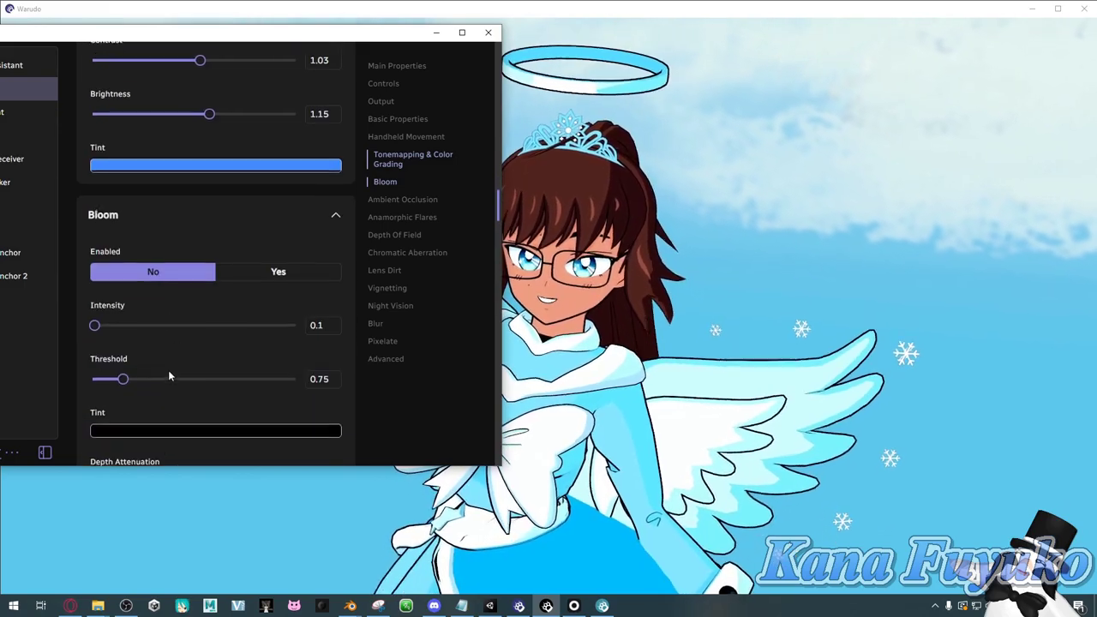
{"action": "scroll", "coordinate": [261, 228], "scroll_direction": "down", "scroll_amount": 2}
{"action": "left_click", "coordinate": [269, 204]}
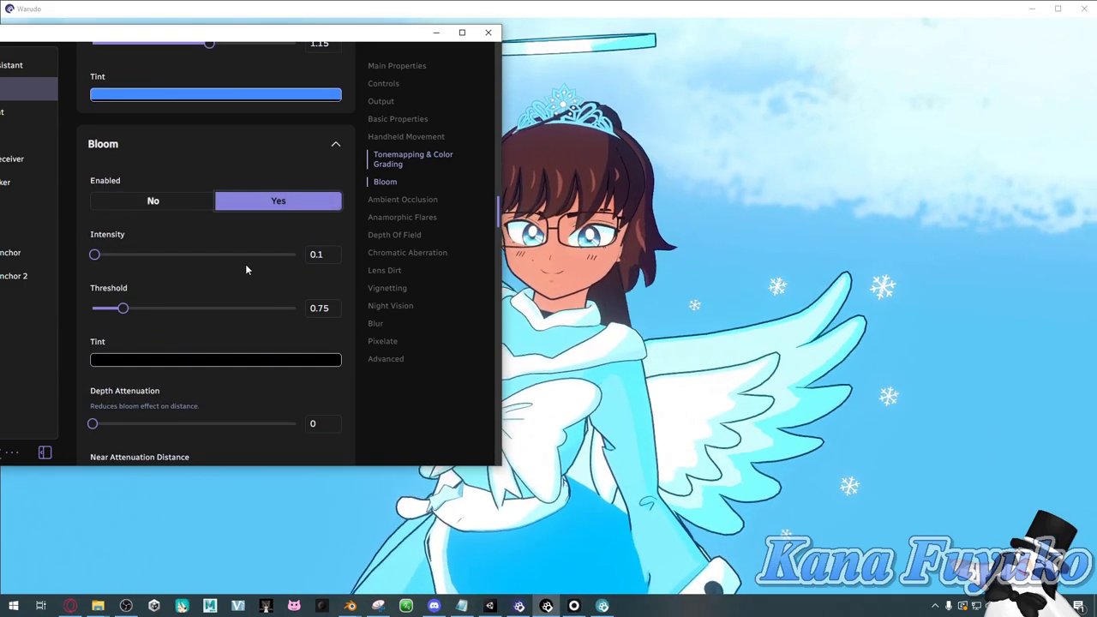
{"action": "mouse_move", "coordinate": [123, 309]}
{"action": "left_mouse_down"}
{"action": "mouse_move", "coordinate": [137, 309]}
{"action": "mouse_move", "coordinate": [125, 313]}
{"action": "left_mouse_up"}
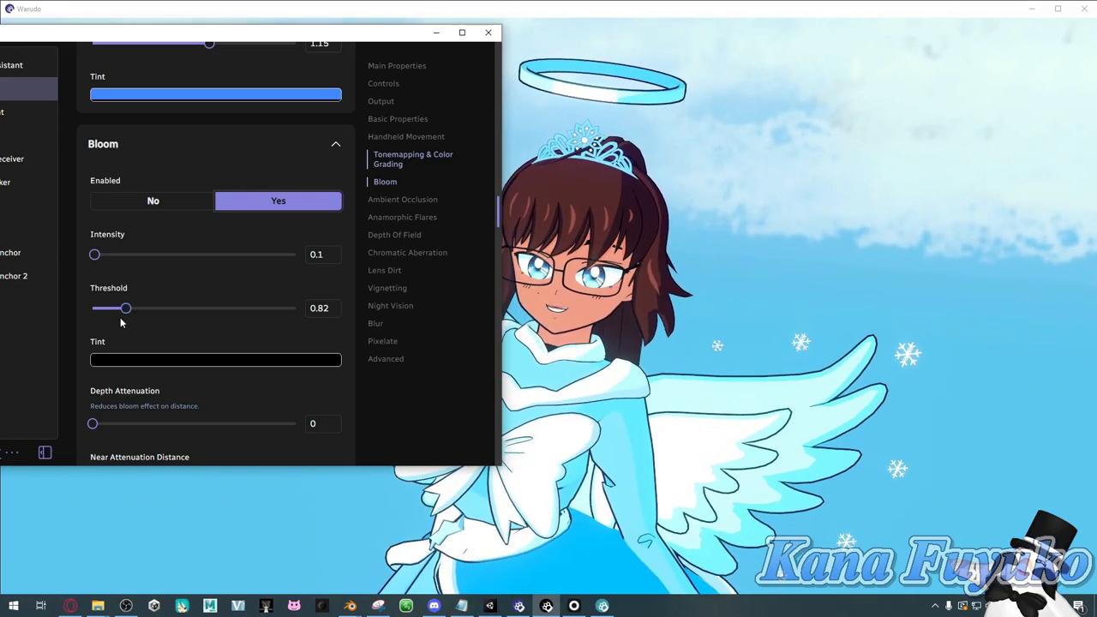
Step: Open the Bloom Tint colour picker and minimise the editor to view the avatar
{"action": "scroll", "coordinate": [163, 295], "scroll_direction": "down", "scroll_amount": 1}
{"action": "left_click", "coordinate": [172, 301]}
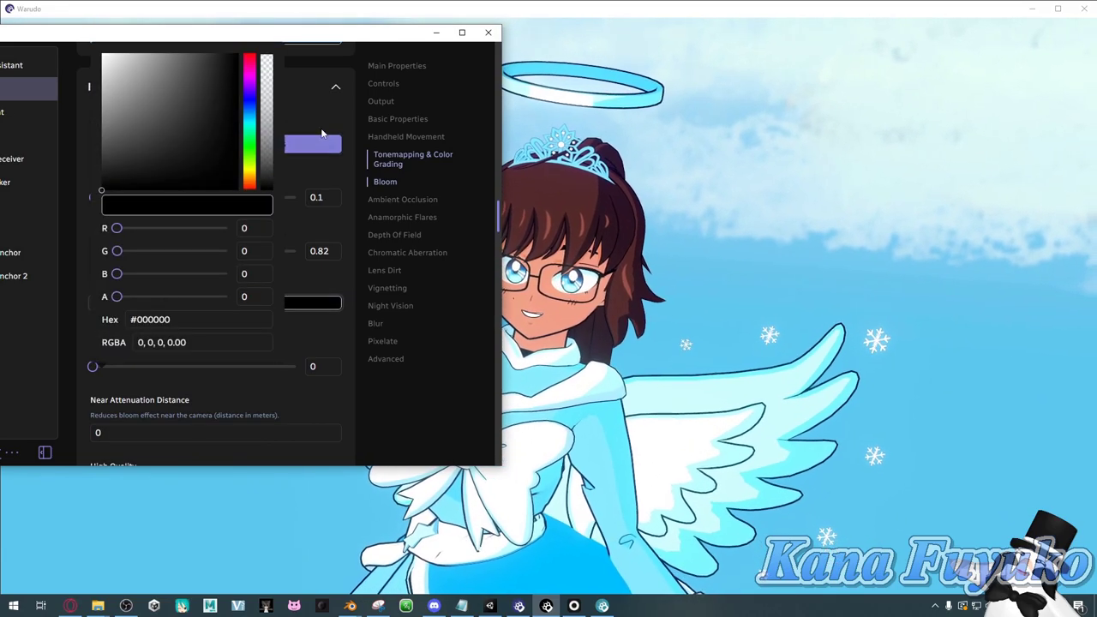
{"action": "left_click", "coordinate": [673, 255]}
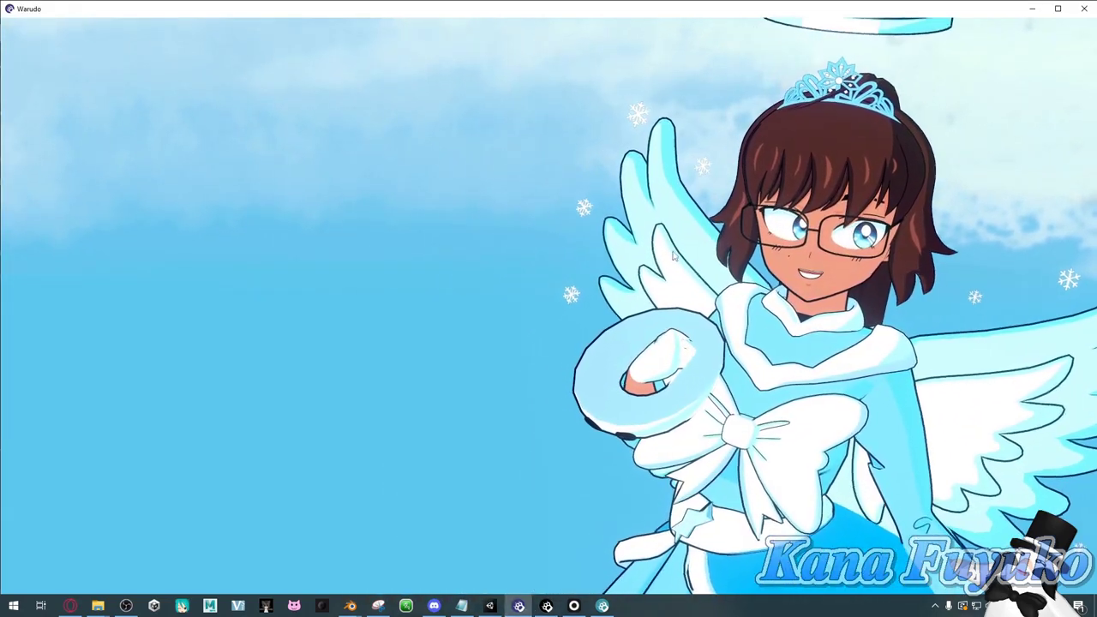
Step: Restore the editor window on screen and set the Bloom Tint to cyan #19B2DE
{"action": "left_click", "coordinate": [517, 606]}
{"action": "left_click", "coordinate": [446, 43]}
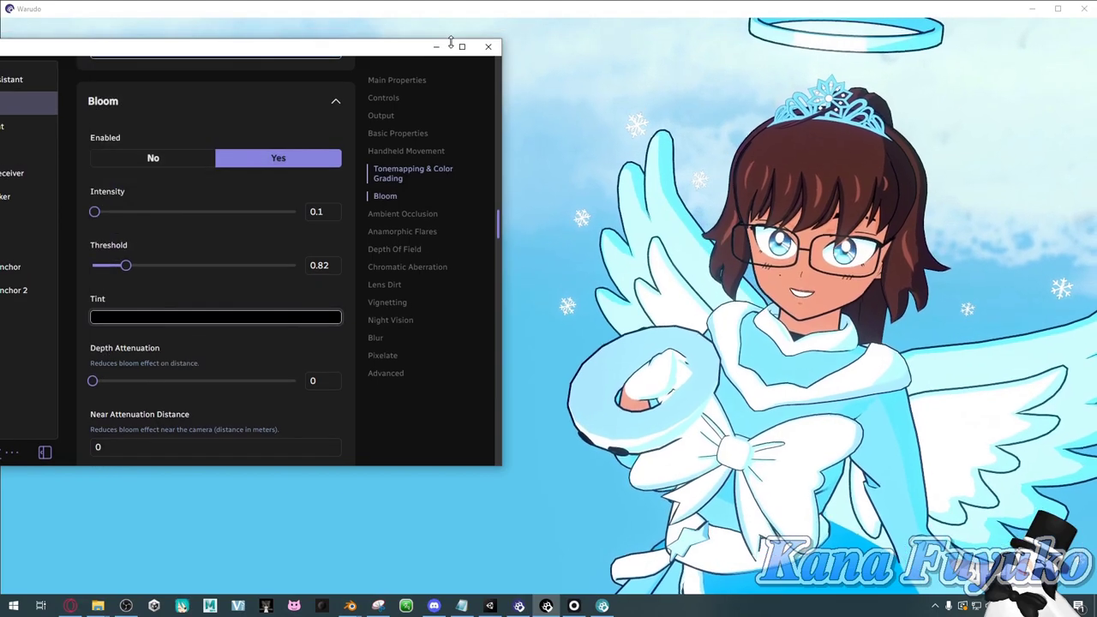
{"action": "left_click_drag", "start_coordinate": [412, 24], "coordinate": [537, 79]}
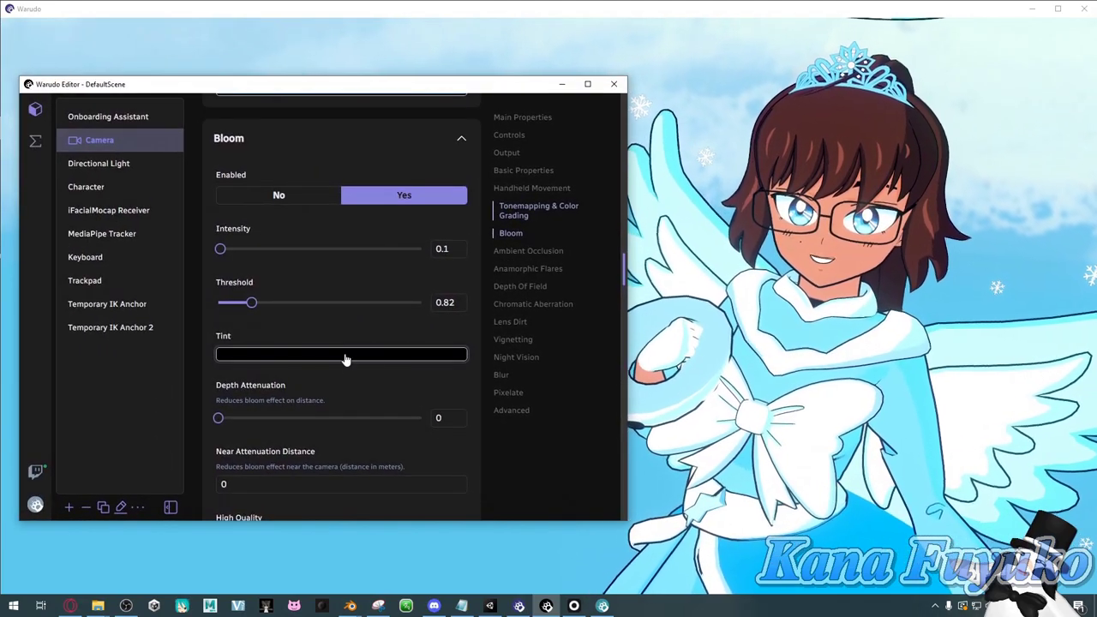
{"action": "left_click", "coordinate": [345, 360]}
{"action": "left_click", "coordinate": [375, 167]}
{"action": "left_click_drag", "start_coordinate": [351, 158], "coordinate": [349, 127]}
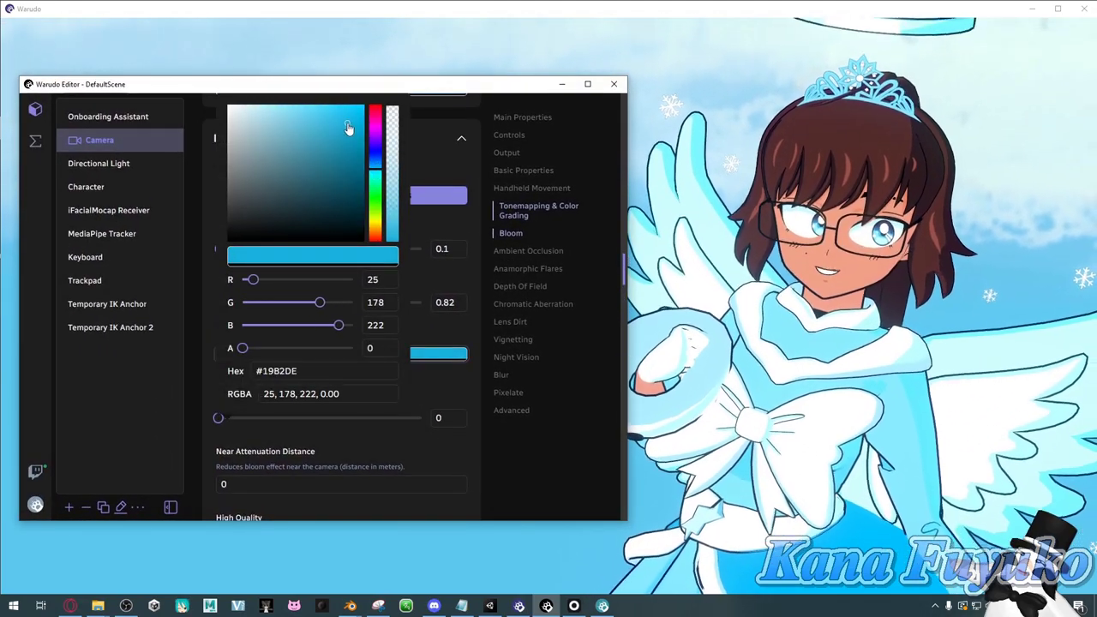
{"action": "left_click", "coordinate": [447, 375]}
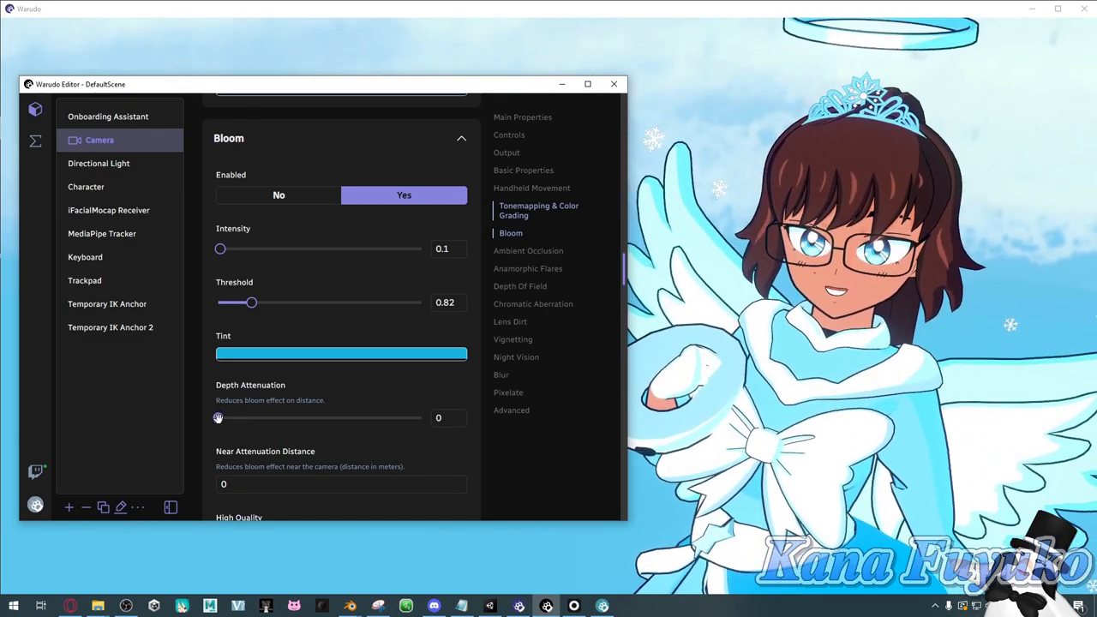
Step: Set the bloom Depth Attenuation to 0.06, leaving Near Attenuation Distance at 0
{"action": "left_click_drag", "start_coordinate": [218, 418], "coordinate": [258, 420]}
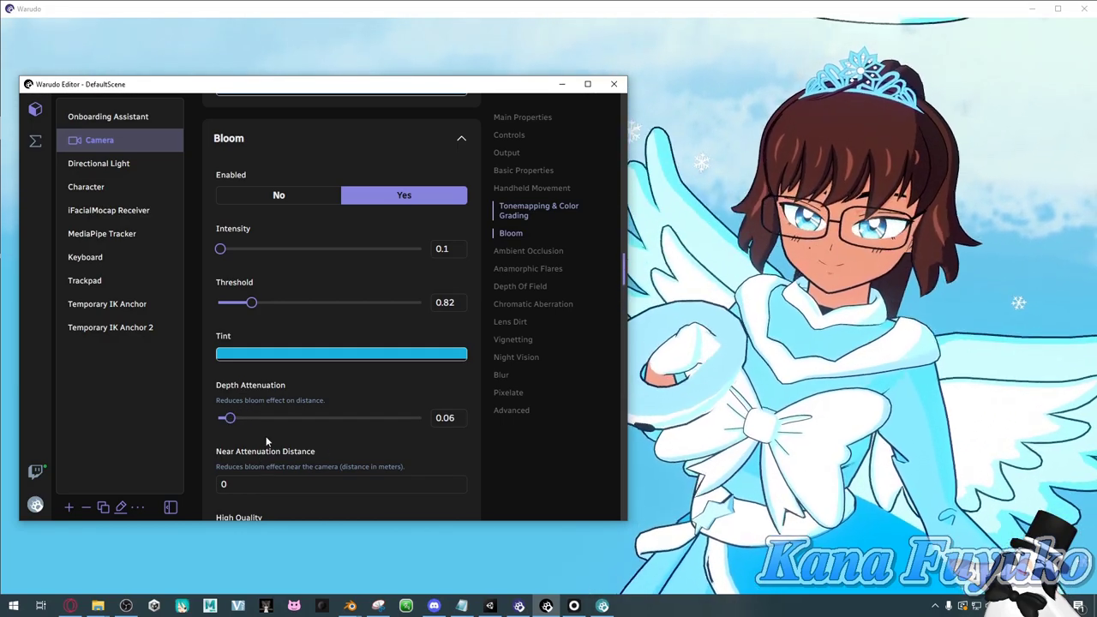
{"action": "scroll", "coordinate": [265, 439], "scroll_direction": "down", "scroll_amount": 2}
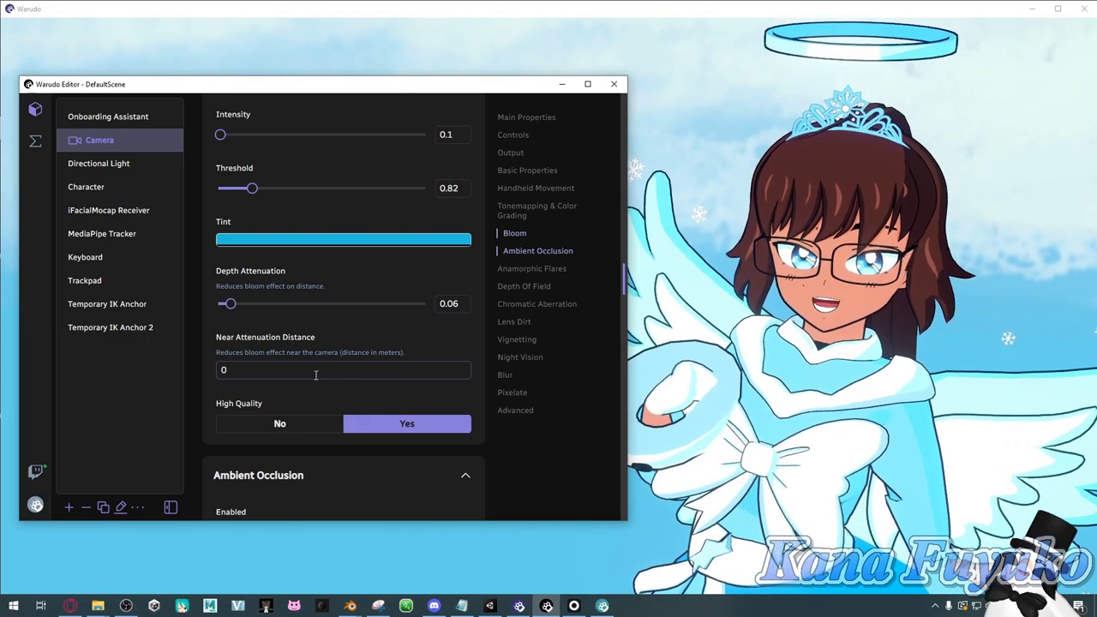
{"action": "left_click", "coordinate": [288, 364]}
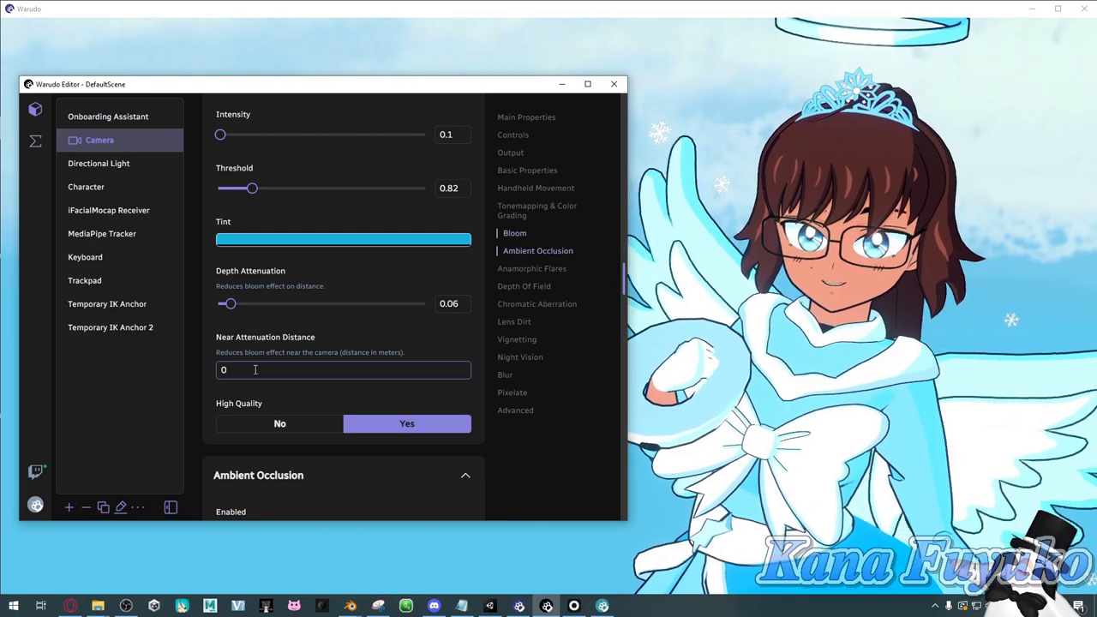
{"action": "scroll", "coordinate": [282, 353], "scroll_direction": "down", "scroll_amount": 3}
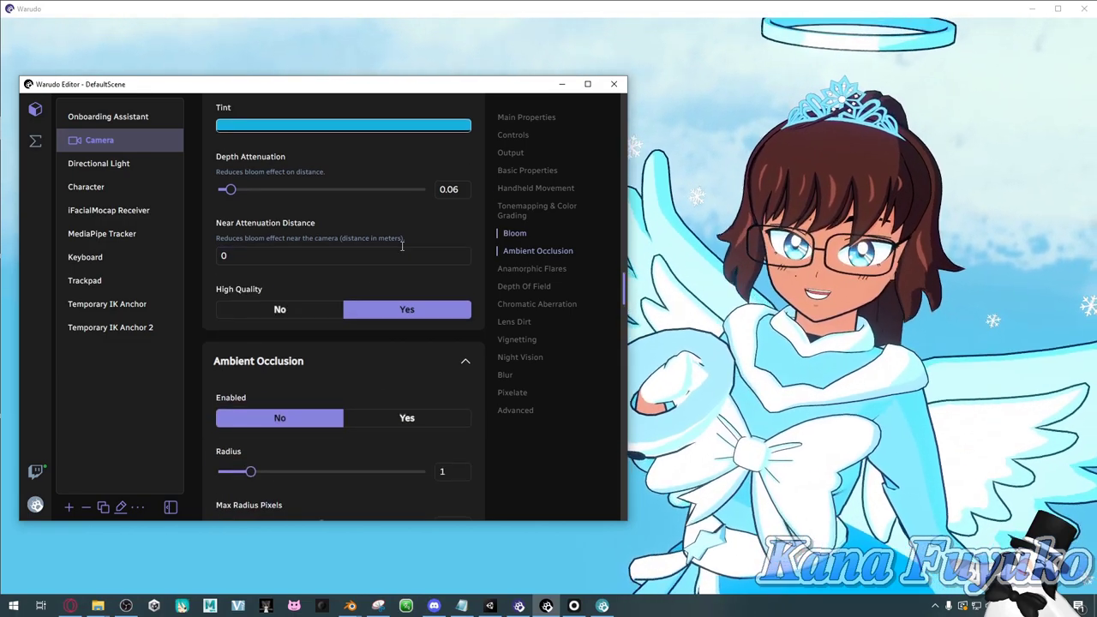
Step: Enable Ambient Occlusion and settle its Intensity at about 1.02
{"action": "scroll", "coordinate": [337, 327], "scroll_direction": "down", "scroll_amount": 3}
{"action": "scroll", "coordinate": [352, 257], "scroll_direction": "down", "scroll_amount": 1}
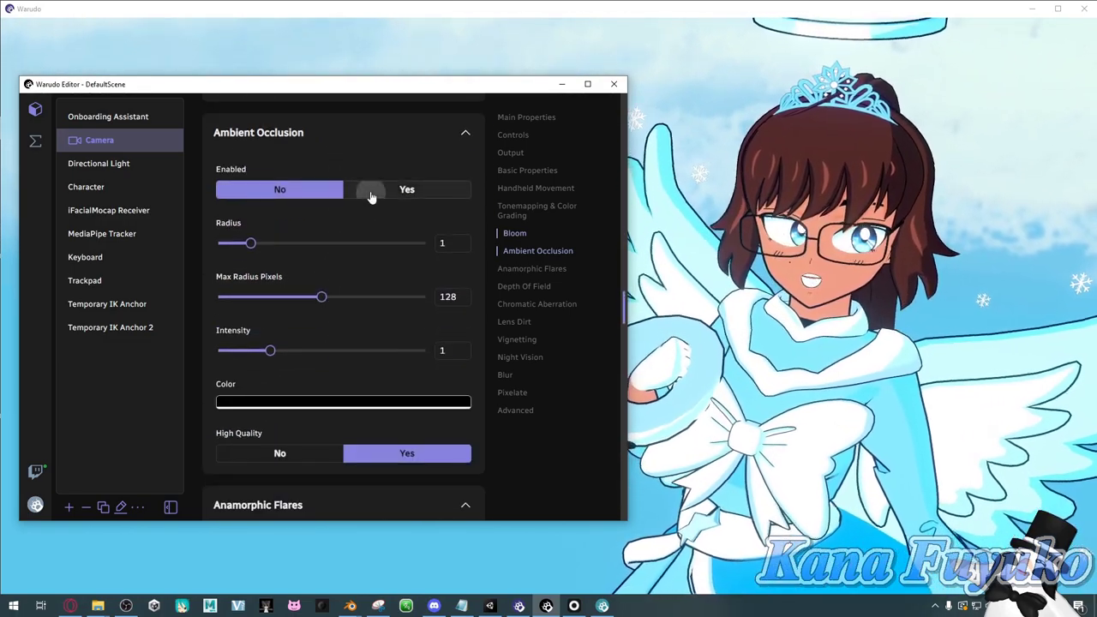
{"action": "left_click", "coordinate": [371, 193]}
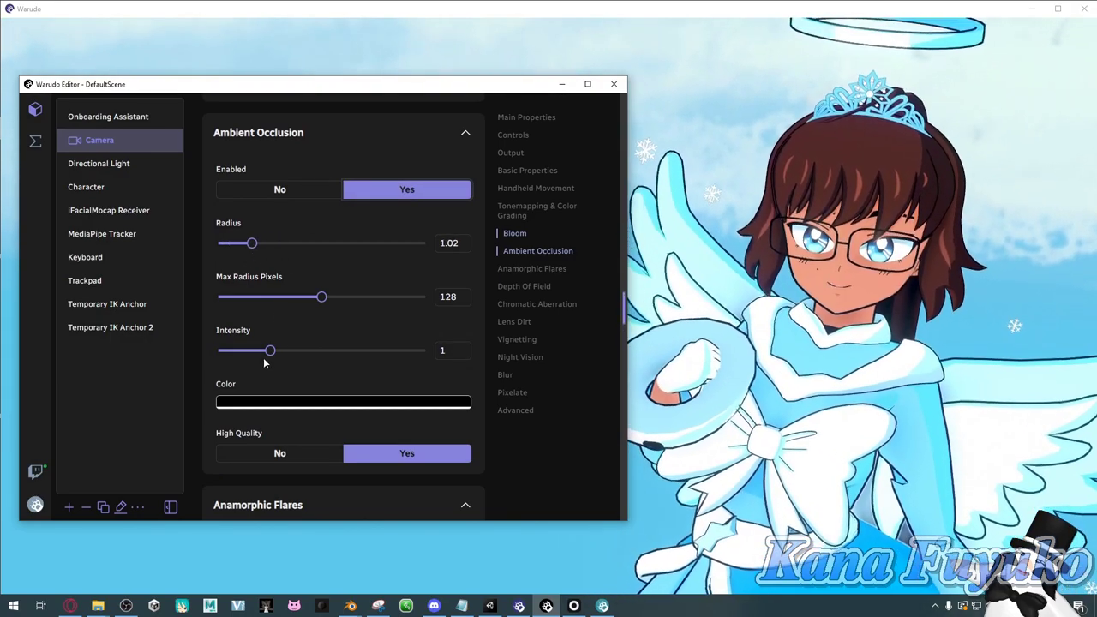
{"action": "left_click_drag", "start_coordinate": [269, 351], "coordinate": [385, 351]}
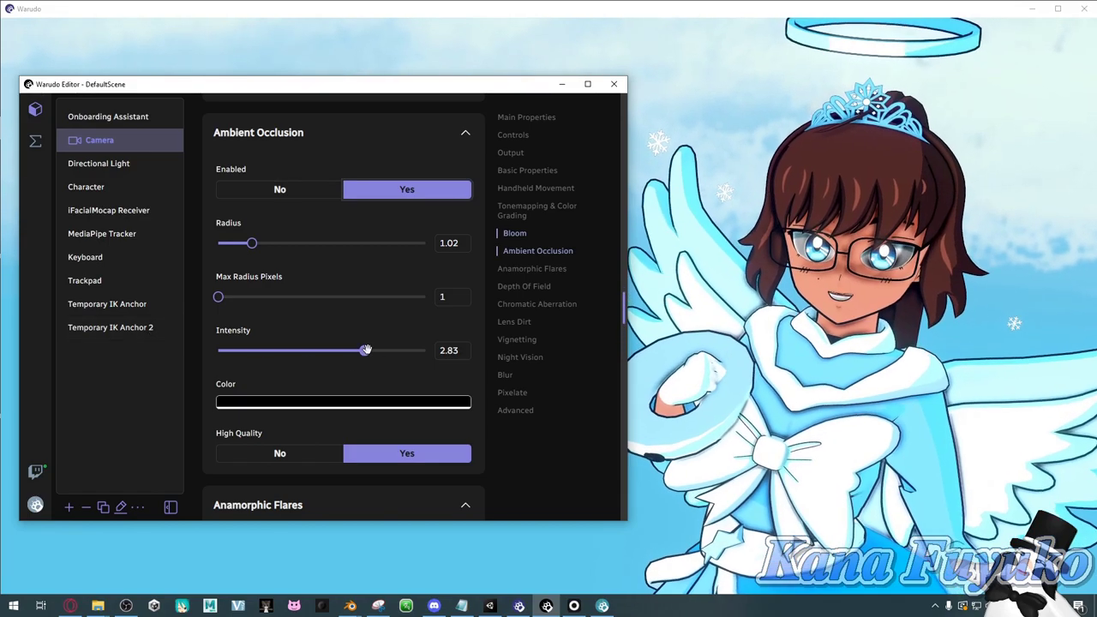
{"action": "left_click_drag", "start_coordinate": [366, 350], "coordinate": [257, 352]}
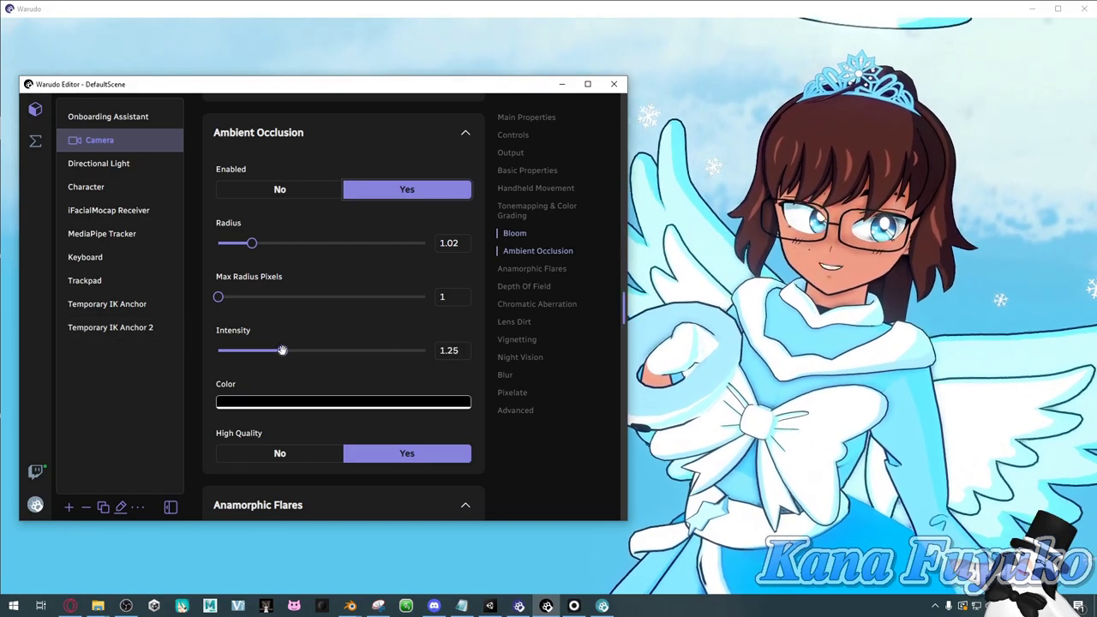
Step: Set the ambient occlusion Color to orange #A85E18
{"action": "left_click", "coordinate": [304, 402]}
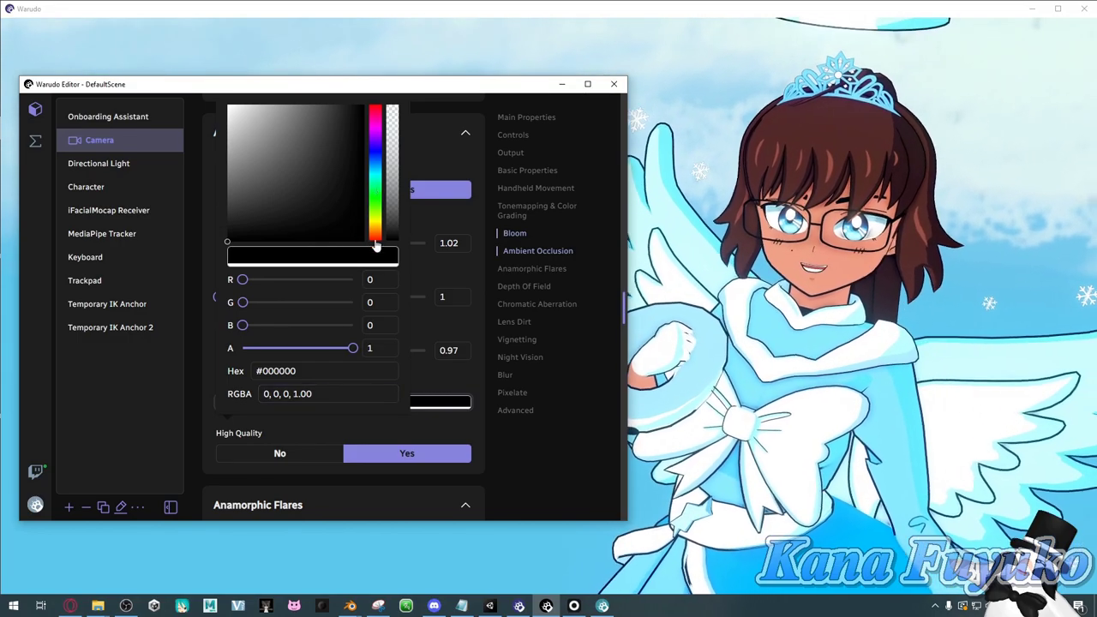
{"action": "mouse_move", "coordinate": [375, 236]}
{"action": "left_mouse_down"}
{"action": "mouse_move", "coordinate": [318, 215]}
{"action": "mouse_move", "coordinate": [299, 228]}
{"action": "mouse_move", "coordinate": [343, 151]}
{"action": "left_mouse_up"}
{"action": "left_click", "coordinate": [456, 401]}
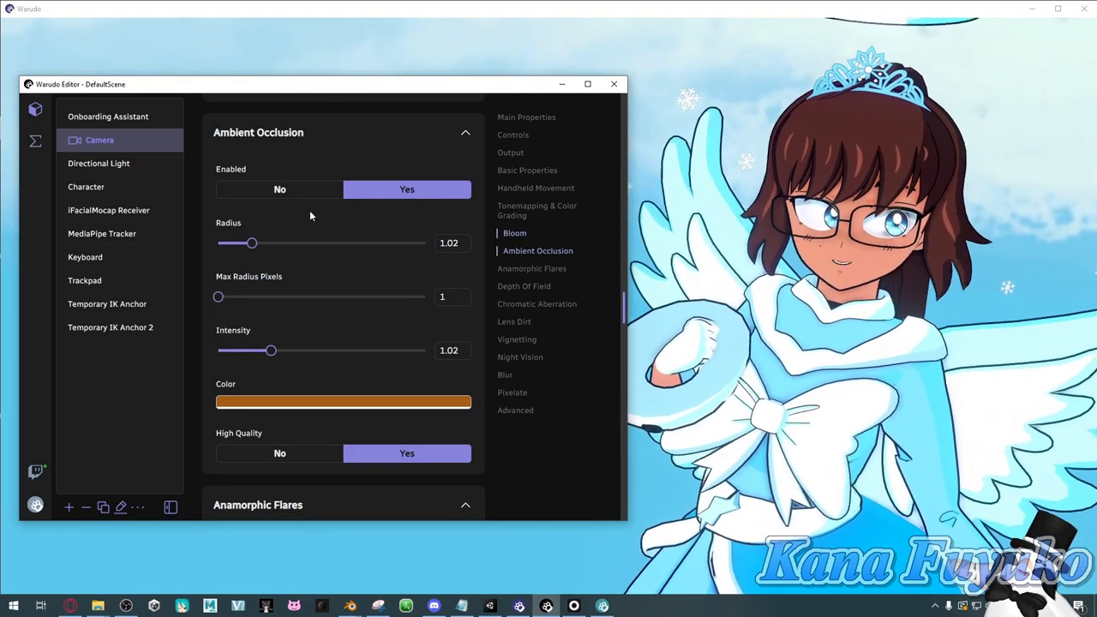
Step: Switch Ambient Occlusion off
{"action": "left_click", "coordinate": [306, 189]}
{"action": "scroll", "coordinate": [336, 338], "scroll_direction": "down", "scroll_amount": 1}
{"action": "scroll", "coordinate": [334, 331], "scroll_direction": "down", "scroll_amount": 2}
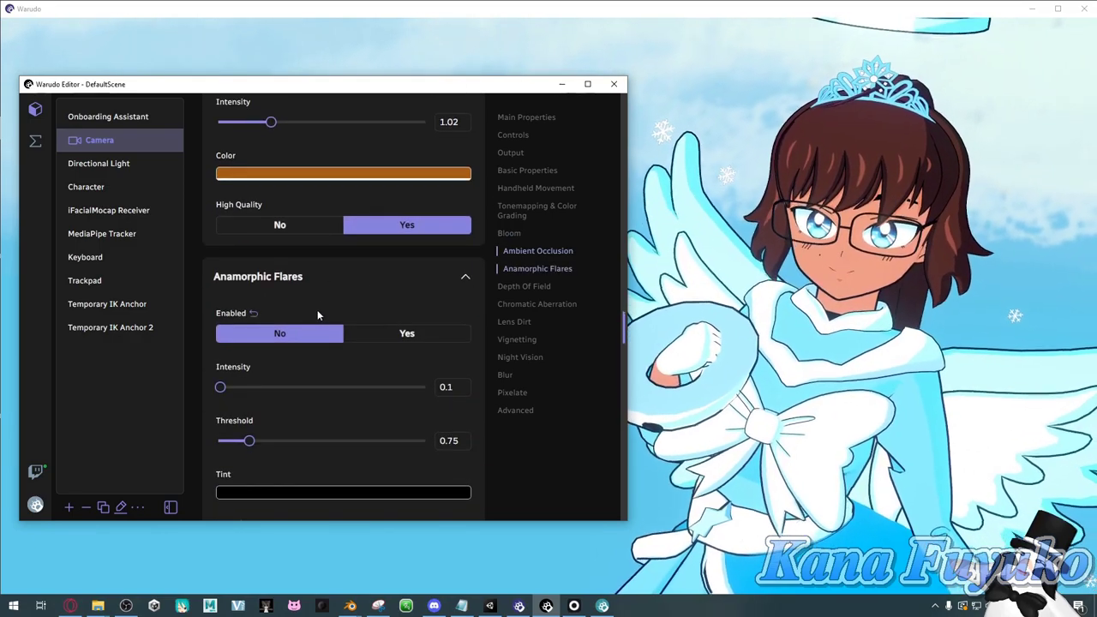
Step: Try Anamorphic Flares with Threshold 1.11 and Intensity 0.14, then disable them
{"action": "left_click", "coordinate": [384, 335]}
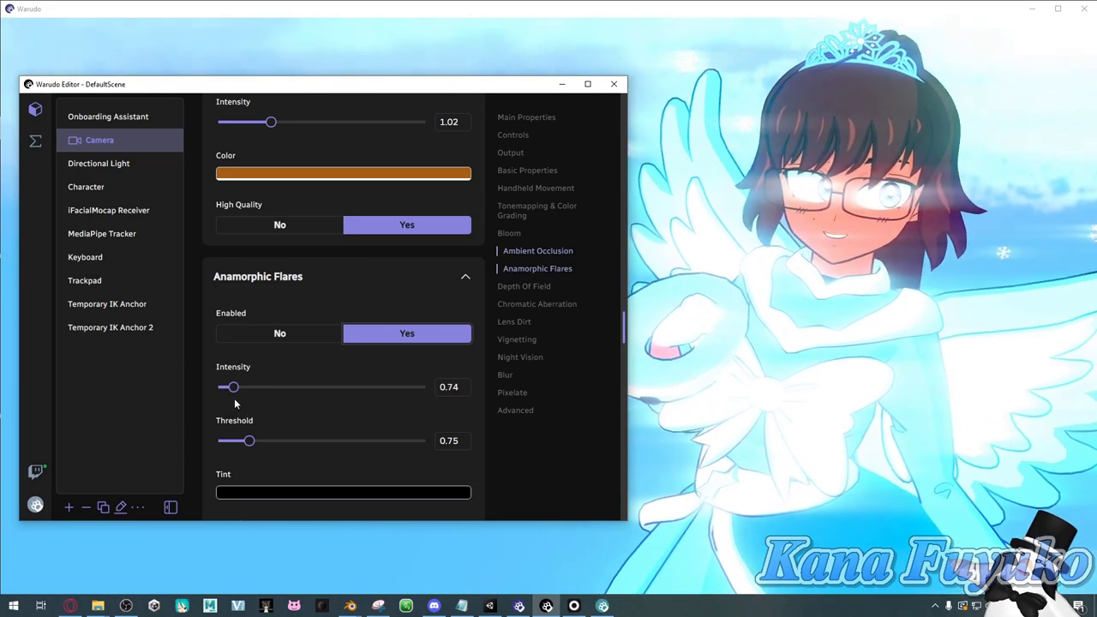
{"action": "left_click_drag", "start_coordinate": [226, 404], "coordinate": [229, 404]}
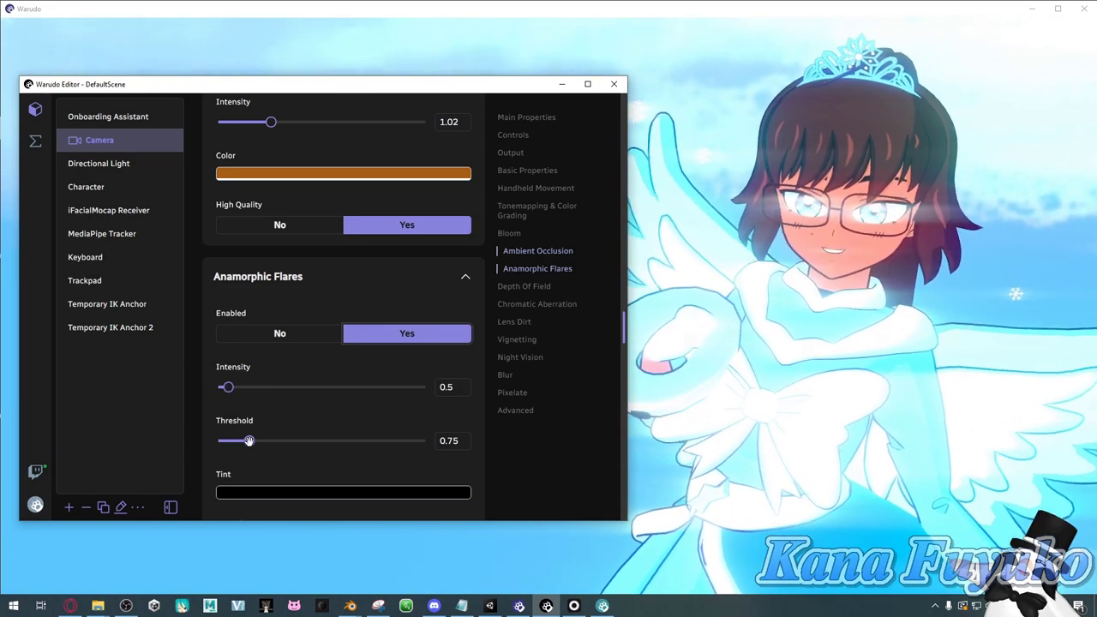
{"action": "left_click_drag", "start_coordinate": [248, 442], "coordinate": [263, 456]}
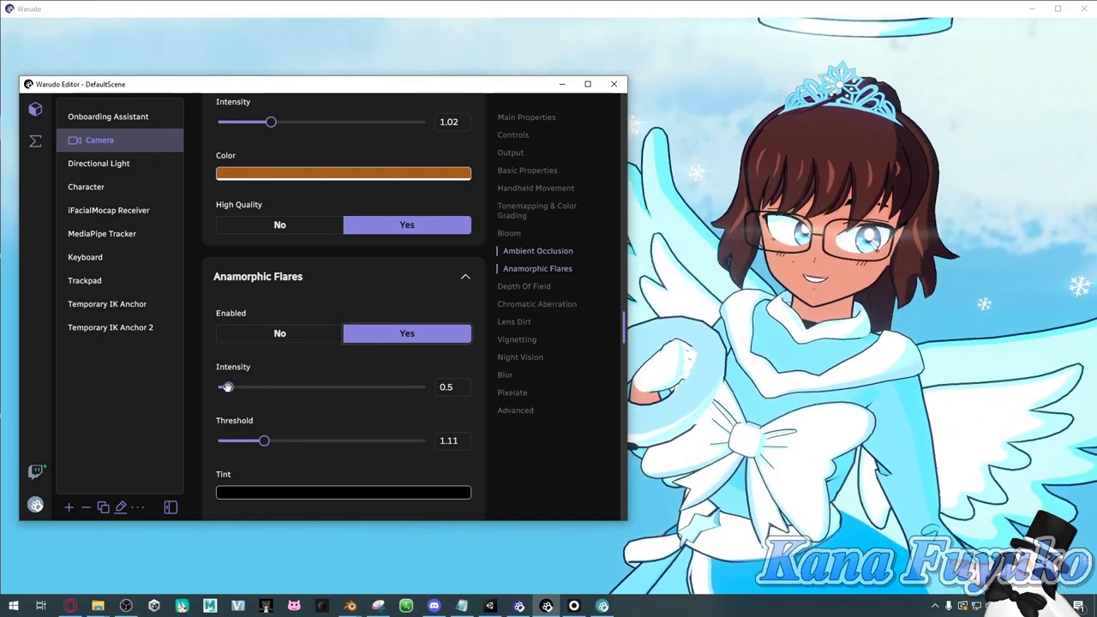
{"action": "left_click_drag", "start_coordinate": [227, 386], "coordinate": [220, 386]}
{"action": "left_click", "coordinate": [247, 342]}
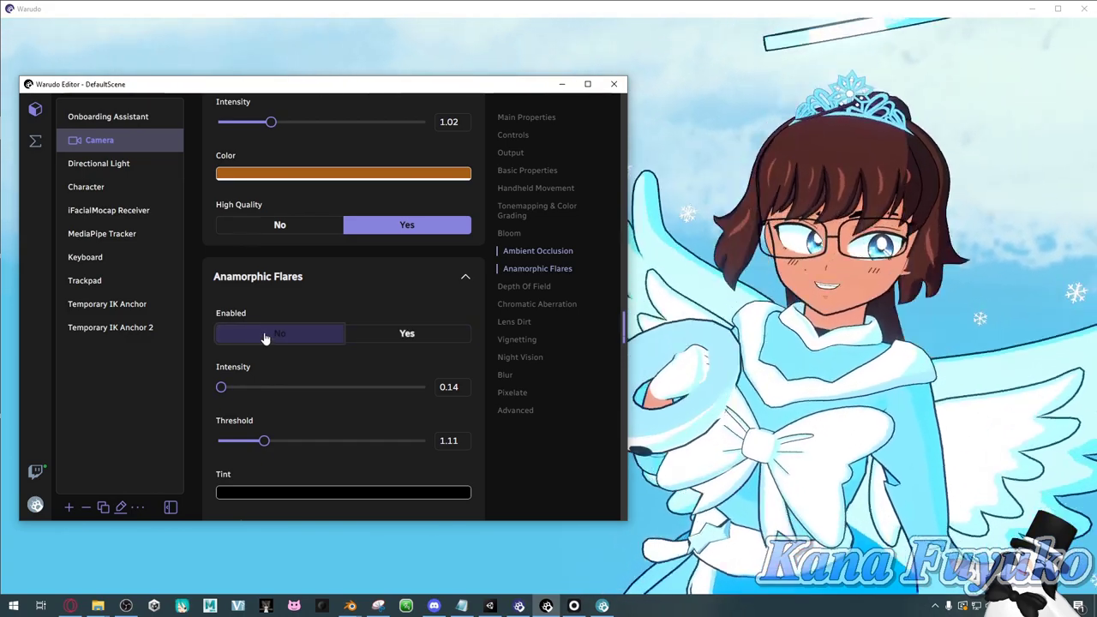
Step: Look over the Anamorphic Flares tint colour options
{"action": "scroll", "coordinate": [281, 338], "scroll_direction": "down", "scroll_amount": 4}
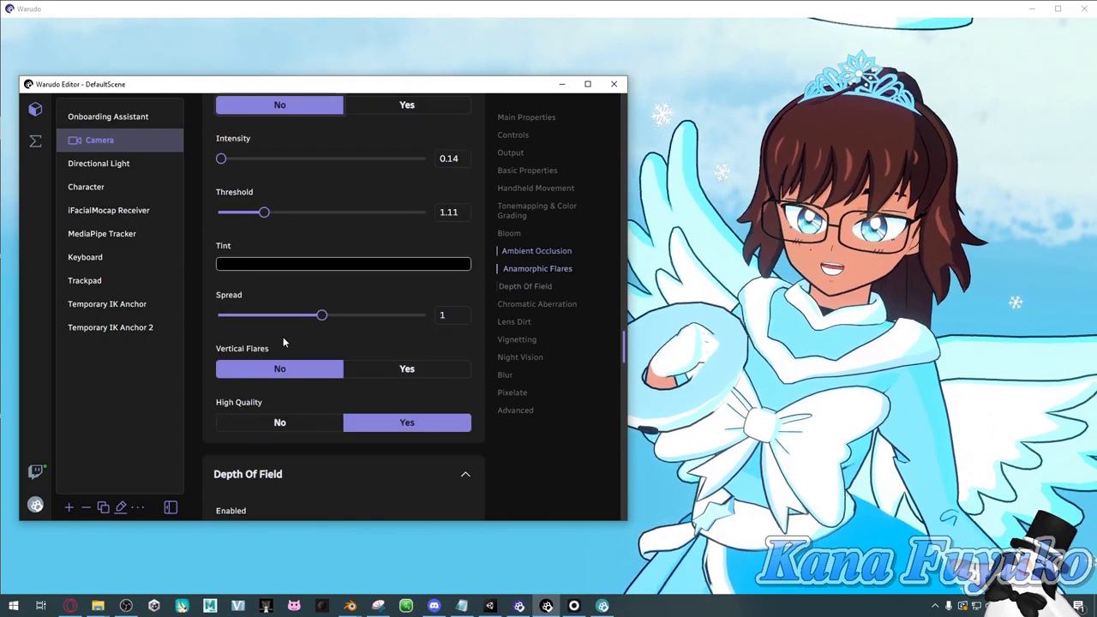
{"action": "scroll", "coordinate": [282, 336], "scroll_direction": "up", "scroll_amount": 2}
{"action": "left_click", "coordinate": [282, 322]}
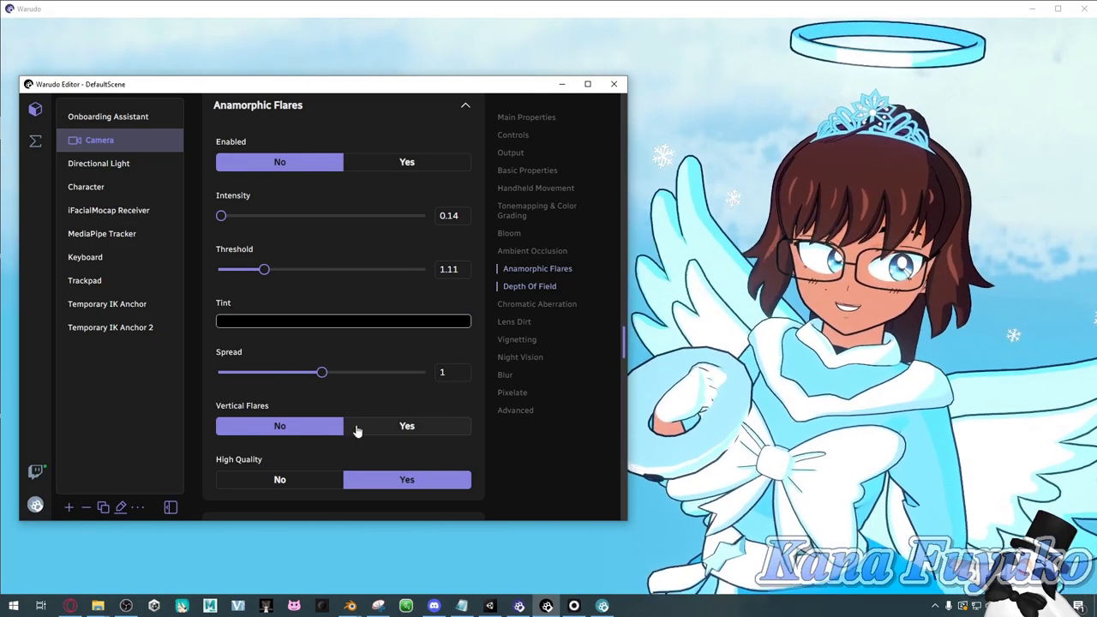
{"action": "scroll", "coordinate": [299, 450], "scroll_direction": "down", "scroll_amount": 1}
{"action": "scroll", "coordinate": [305, 343], "scroll_direction": "up", "scroll_amount": 2}
{"action": "scroll", "coordinate": [307, 334], "scroll_direction": "down", "scroll_amount": 1}
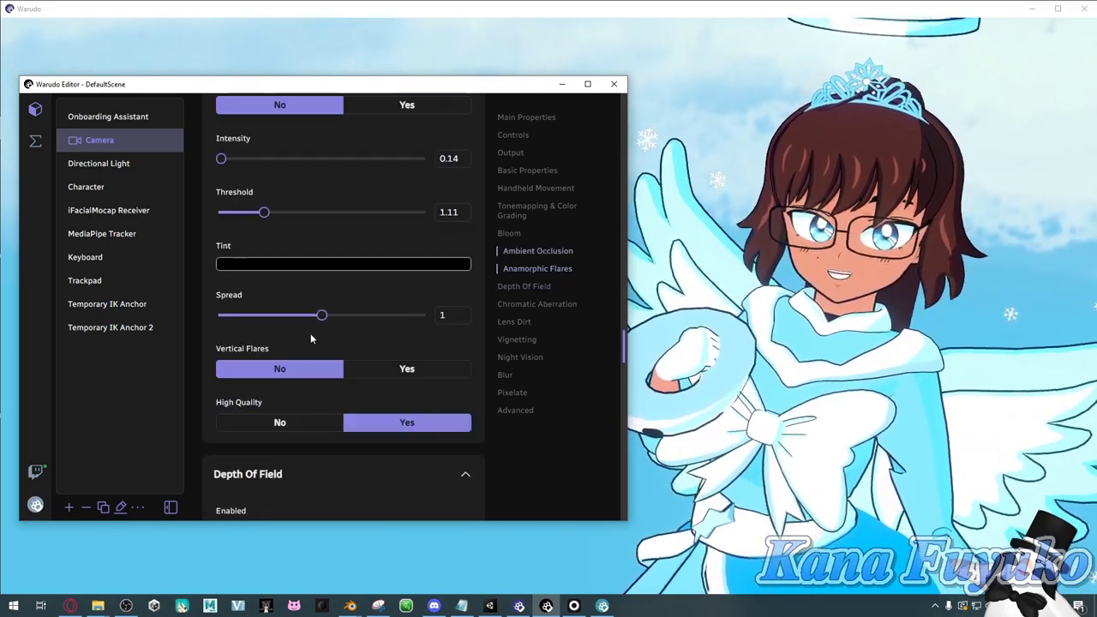
{"action": "scroll", "coordinate": [308, 331], "scroll_direction": "up", "scroll_amount": 1}
{"action": "scroll", "coordinate": [310, 324], "scroll_direction": "down", "scroll_amount": 3}
{"action": "scroll", "coordinate": [310, 298], "scroll_direction": "down", "scroll_amount": 2}
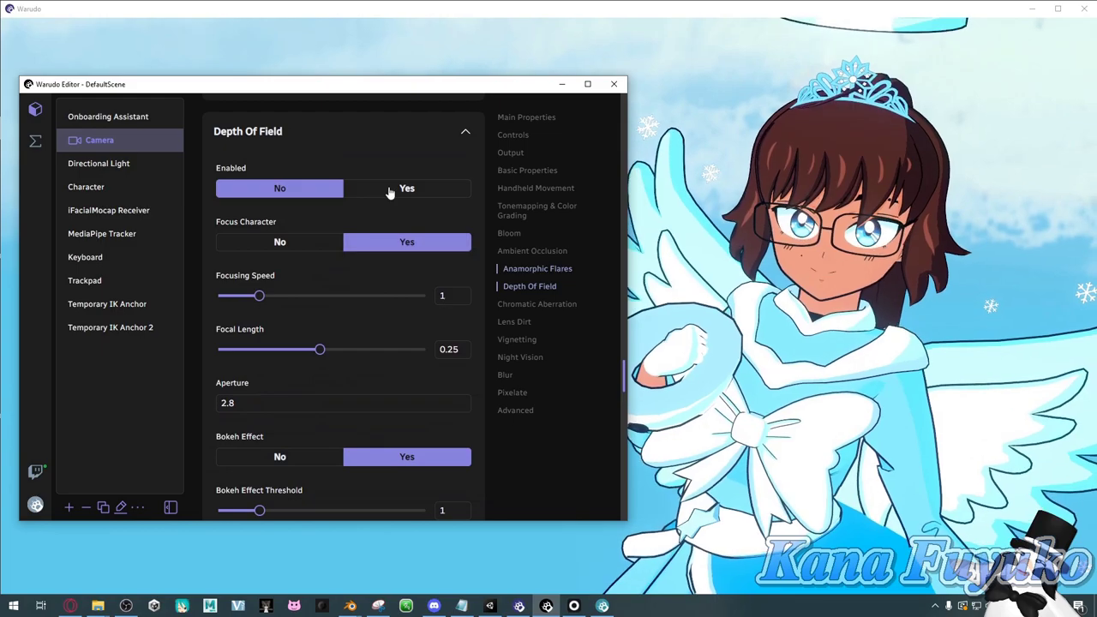
Step: Enable Depth Of Field with Focusing Speed 0.9 and Focal Length 0.5
{"action": "left_click", "coordinate": [399, 191]}
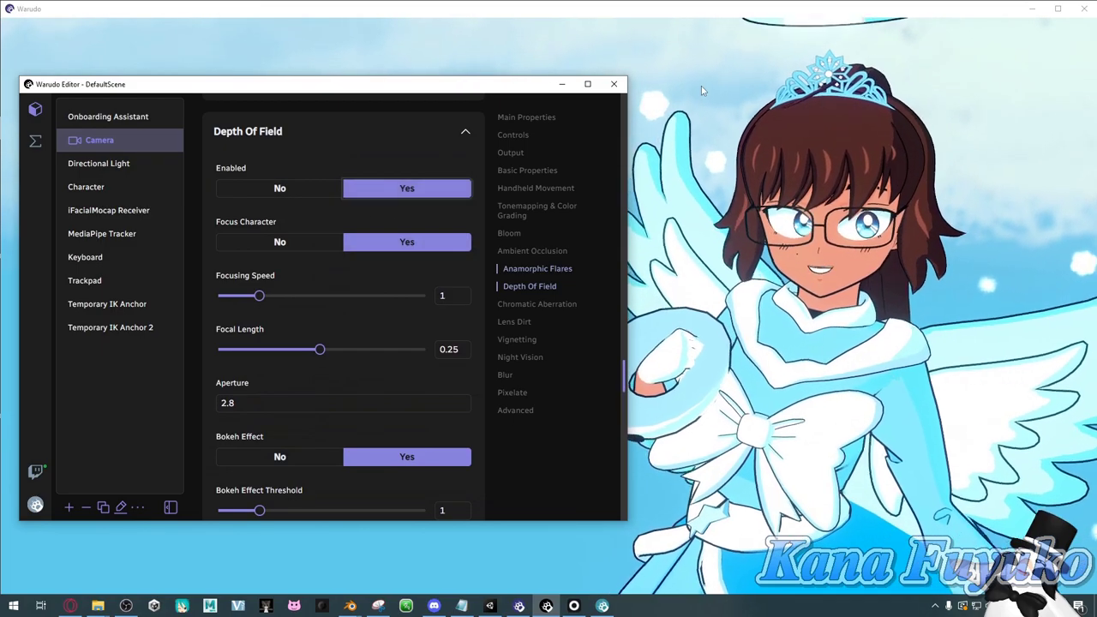
{"action": "left_click_drag", "start_coordinate": [389, 89], "coordinate": [243, 151]}
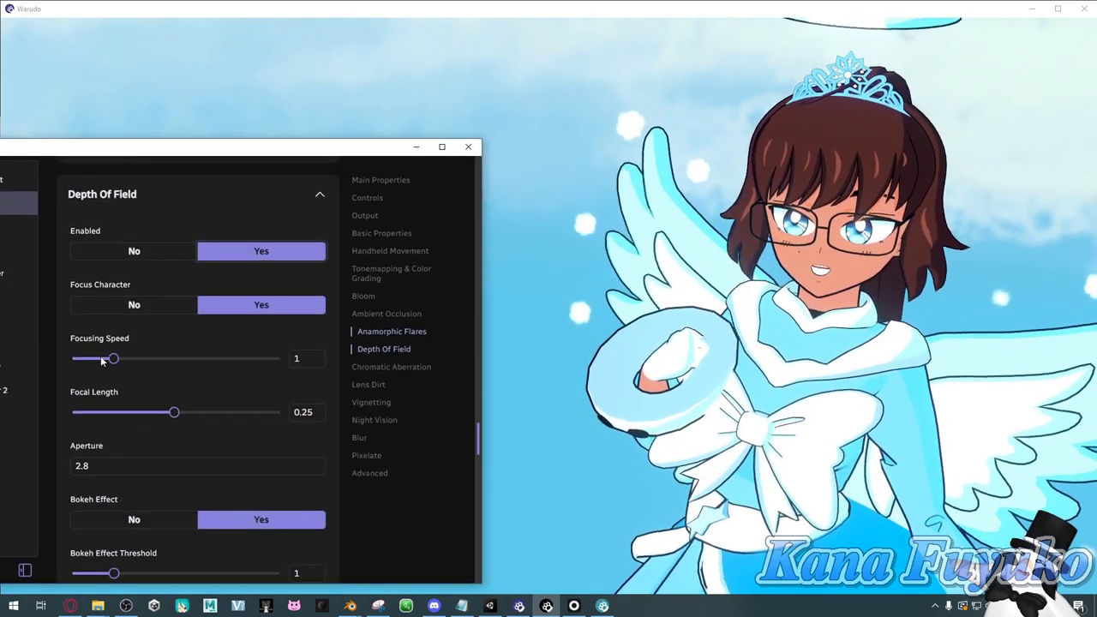
{"action": "mouse_move", "coordinate": [113, 359]}
{"action": "left_mouse_down"}
{"action": "mouse_move", "coordinate": [143, 365]}
{"action": "mouse_move", "coordinate": [40, 376]}
{"action": "mouse_move", "coordinate": [110, 364]}
{"action": "left_mouse_up"}
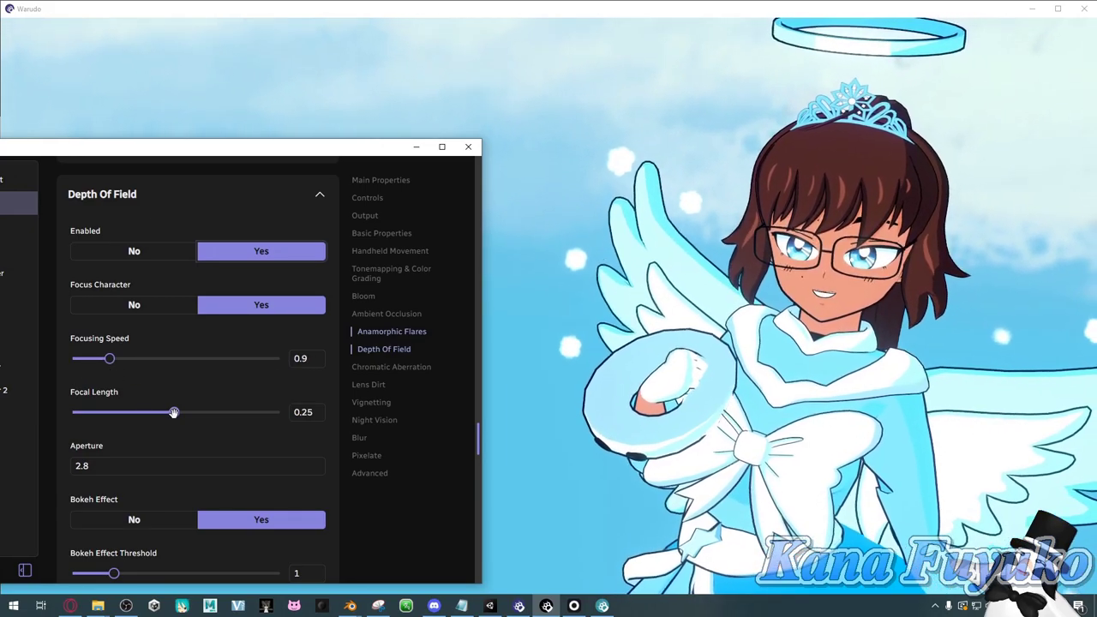
{"action": "left_click_drag", "start_coordinate": [174, 412], "coordinate": [352, 420]}
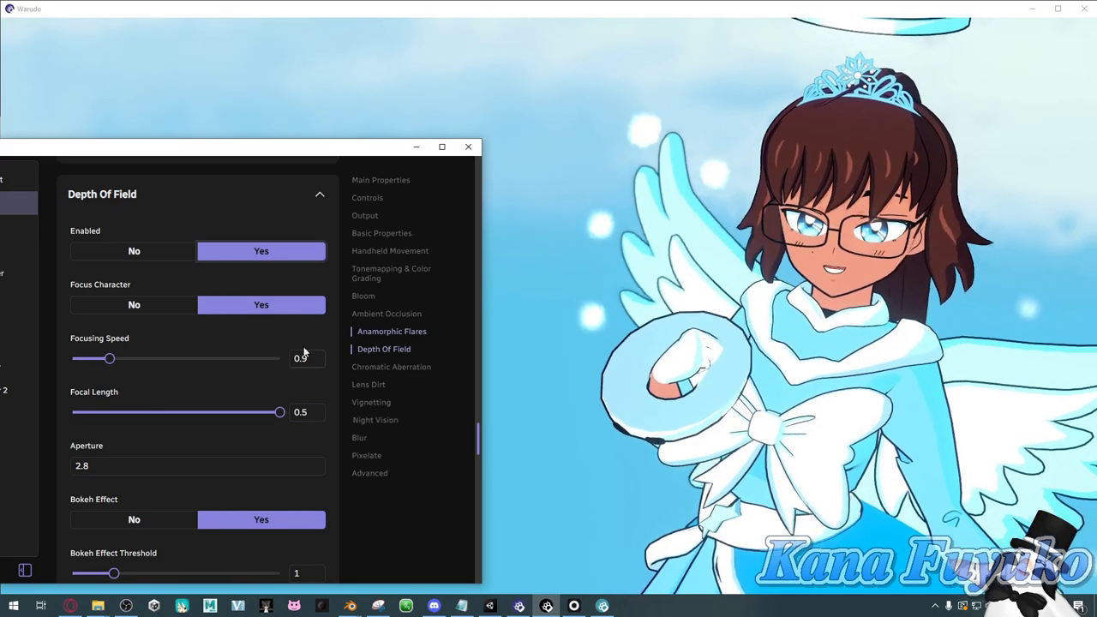
{"action": "left_click_drag", "start_coordinate": [274, 155], "coordinate": [432, 125]}
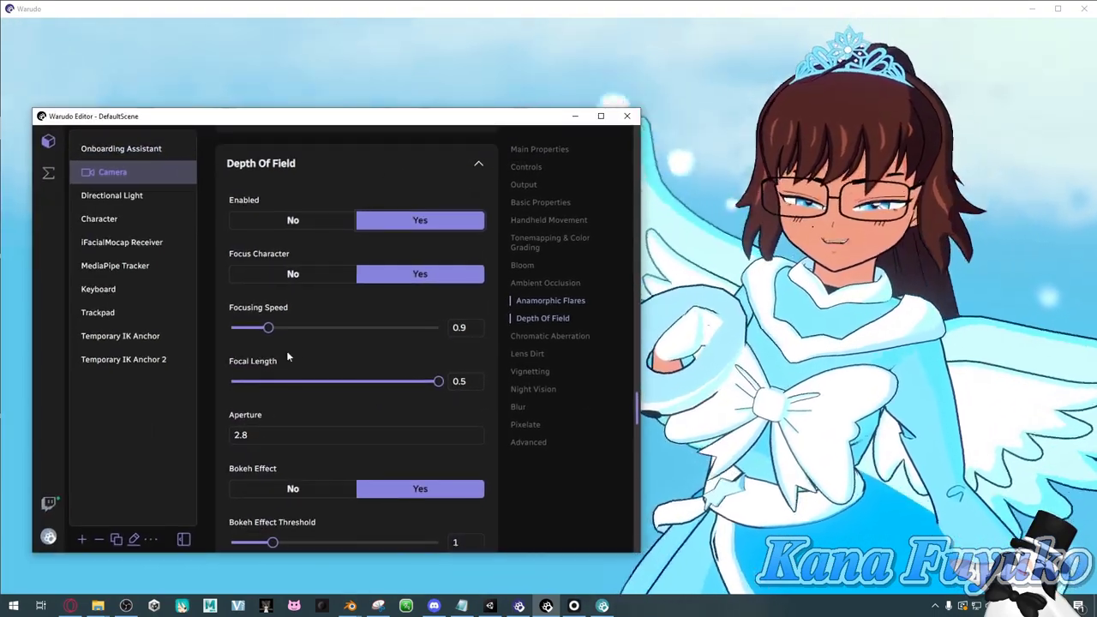
Step: Review the depth of field settings (Aperture 2.8, Bokeh on) and switch it off
{"action": "scroll", "coordinate": [333, 451], "scroll_direction": "down", "scroll_amount": 1}
{"action": "scroll", "coordinate": [334, 456], "scroll_direction": "down", "scroll_amount": 3}
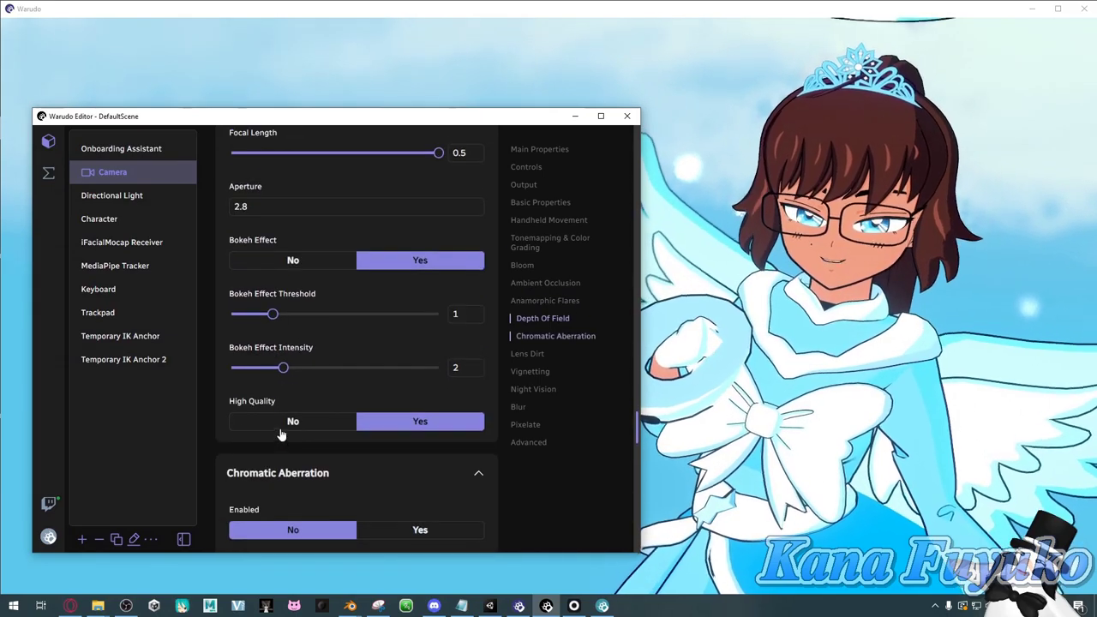
{"action": "scroll", "coordinate": [272, 403], "scroll_direction": "up", "scroll_amount": 1}
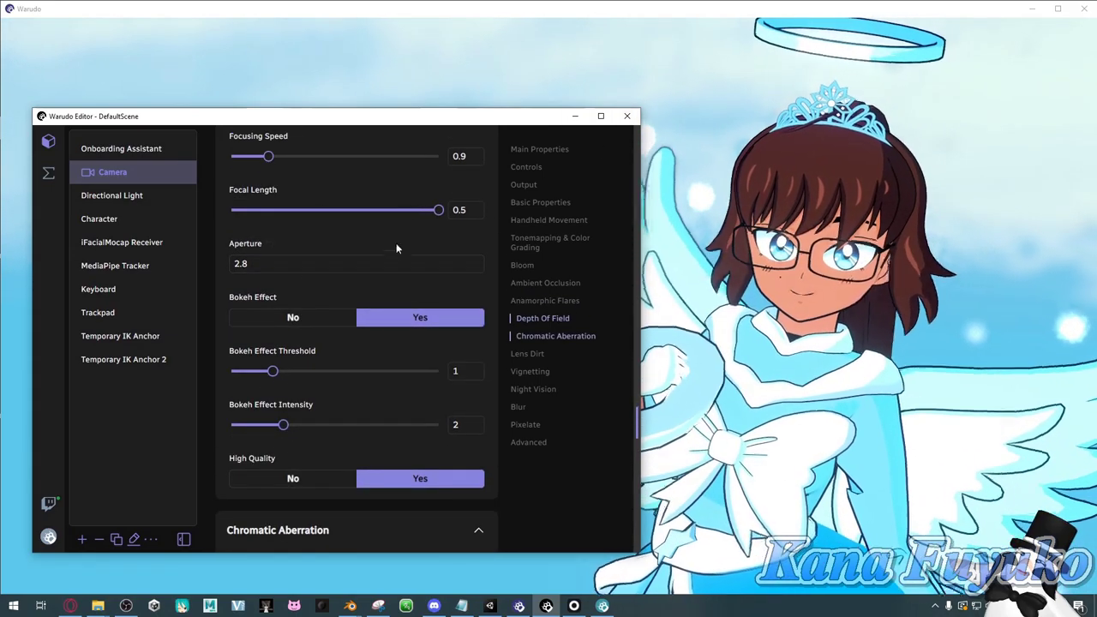
{"action": "scroll", "coordinate": [287, 295], "scroll_direction": "up", "scroll_amount": 1}
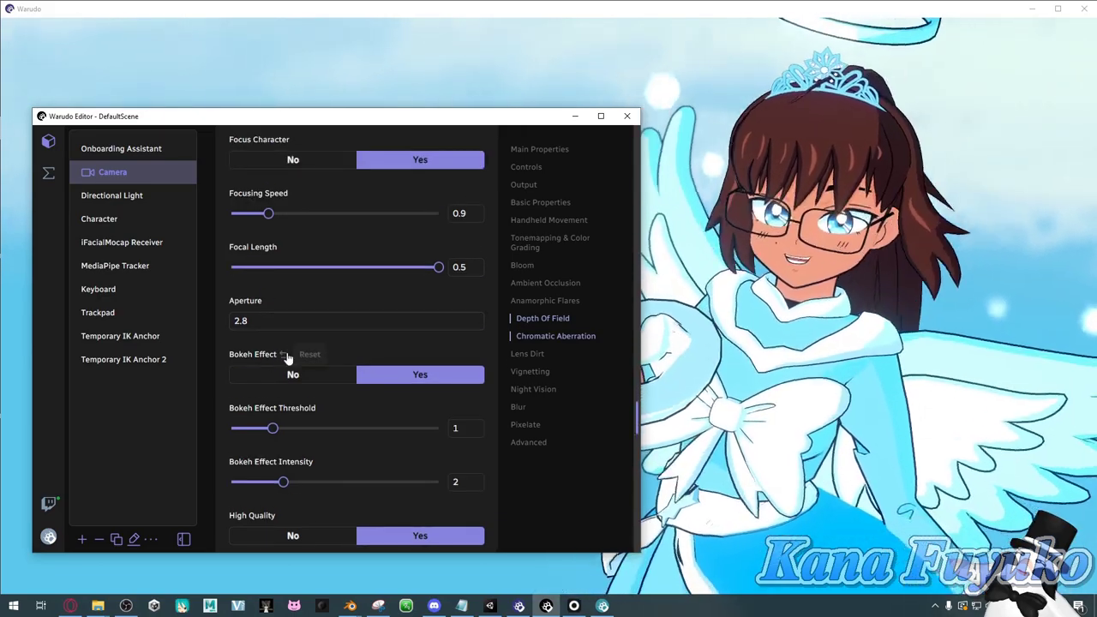
{"action": "scroll", "coordinate": [303, 291], "scroll_direction": "up", "scroll_amount": 1}
{"action": "scroll", "coordinate": [300, 314], "scroll_direction": "down", "scroll_amount": 3}
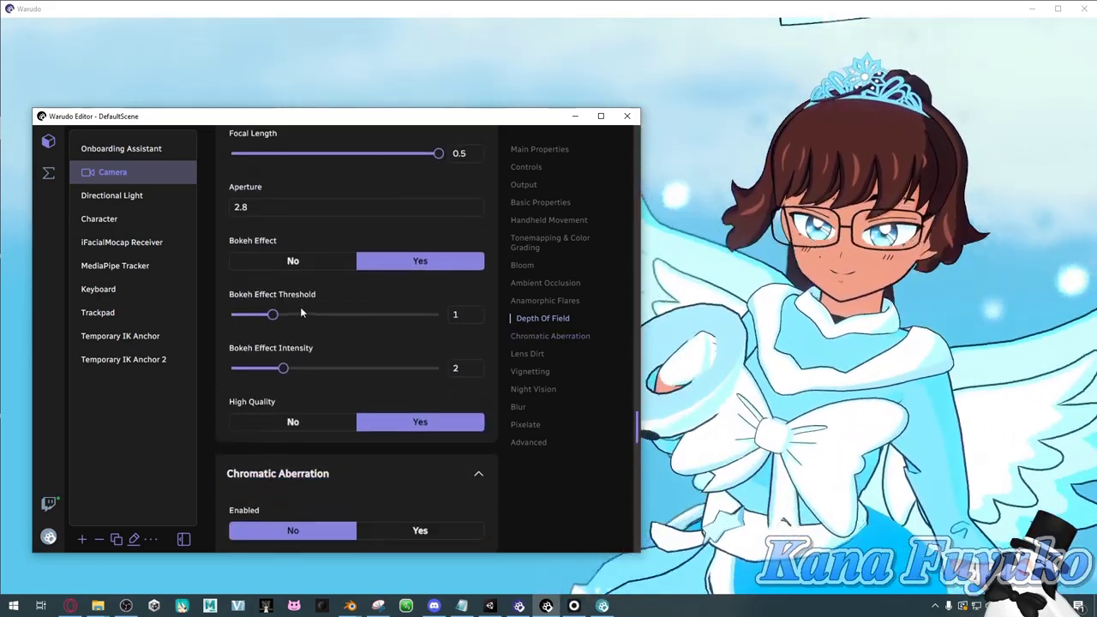
{"action": "scroll", "coordinate": [300, 314], "scroll_direction": "up", "scroll_amount": 3}
{"action": "left_click", "coordinate": [293, 220]}
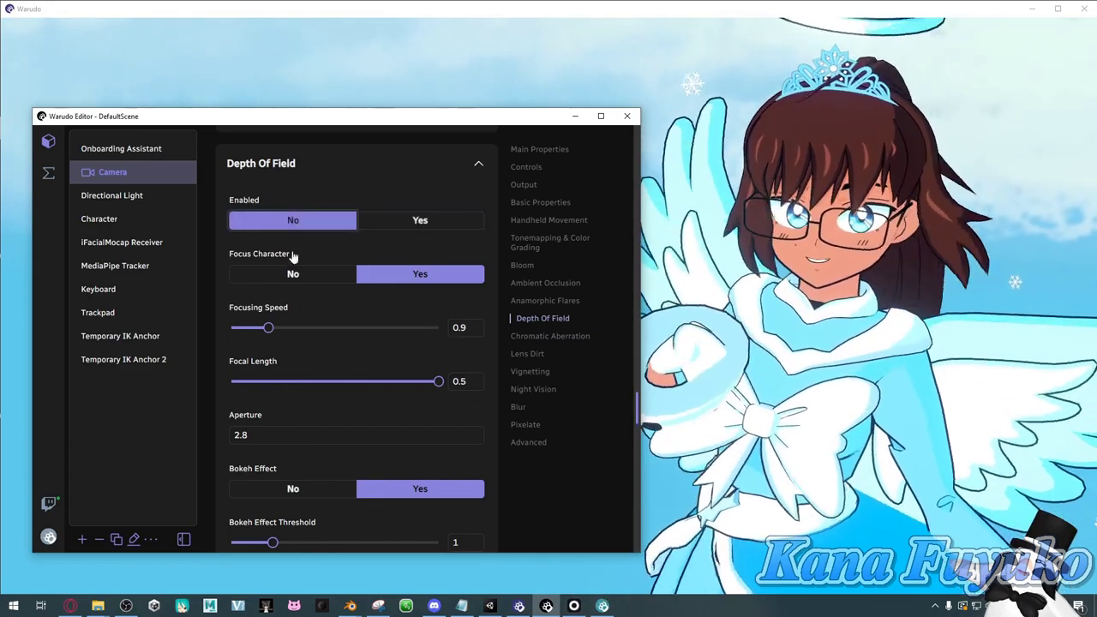
Step: Enable Chromatic Aberration and bring its Intensity down to about 0.34
{"action": "scroll", "coordinate": [291, 283], "scroll_direction": "down", "scroll_amount": 4}
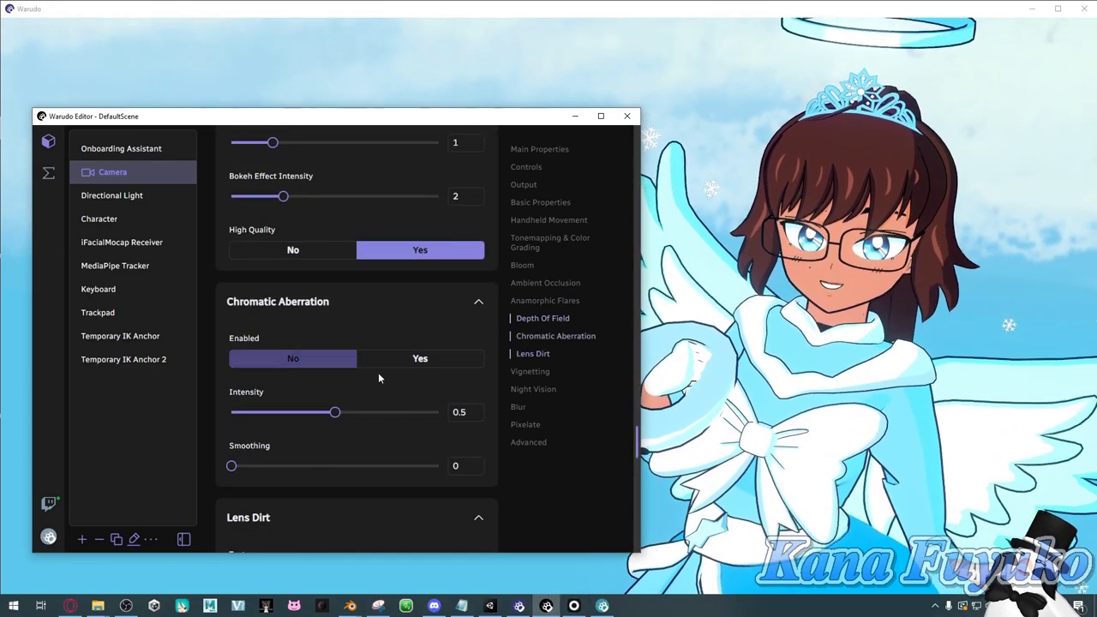
{"action": "left_click", "coordinate": [400, 364]}
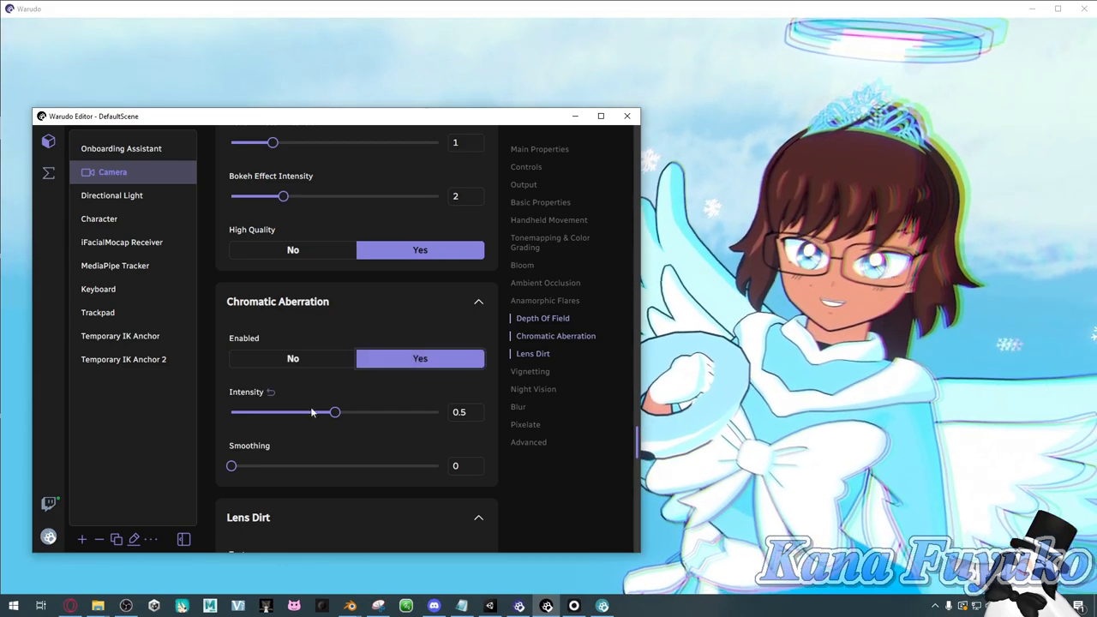
{"action": "left_click_drag", "start_coordinate": [438, 412], "coordinate": [309, 448]}
{"action": "left_click_drag", "start_coordinate": [402, 412], "coordinate": [301, 432]}
Step: Turn Chromatic Aberration off and try the Dirt 1 lens dirt texture at lower intensity
{"action": "left_click", "coordinate": [314, 359]}
{"action": "scroll", "coordinate": [313, 360], "scroll_direction": "down", "scroll_amount": 3}
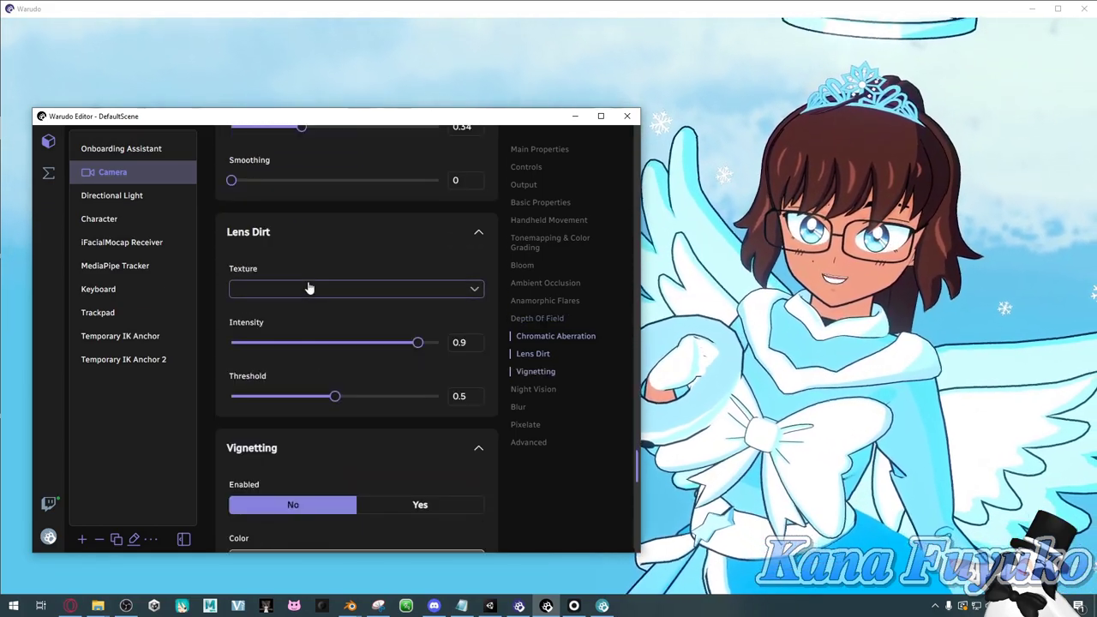
{"action": "left_click", "coordinate": [295, 290]}
{"action": "left_click", "coordinate": [271, 347]}
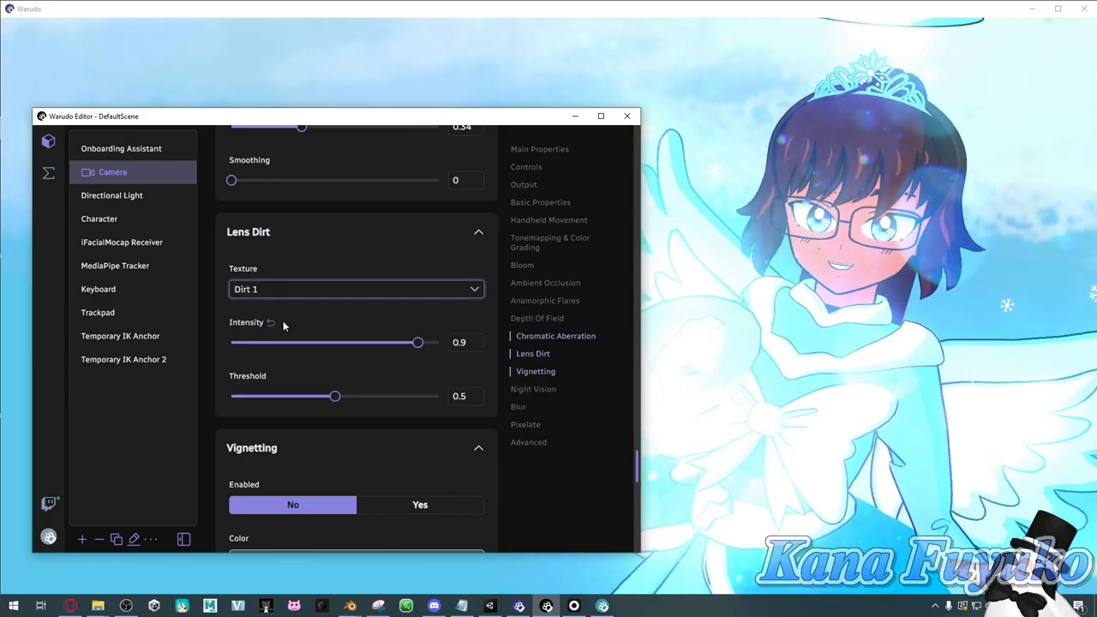
{"action": "left_click_drag", "start_coordinate": [417, 342], "coordinate": [299, 342]}
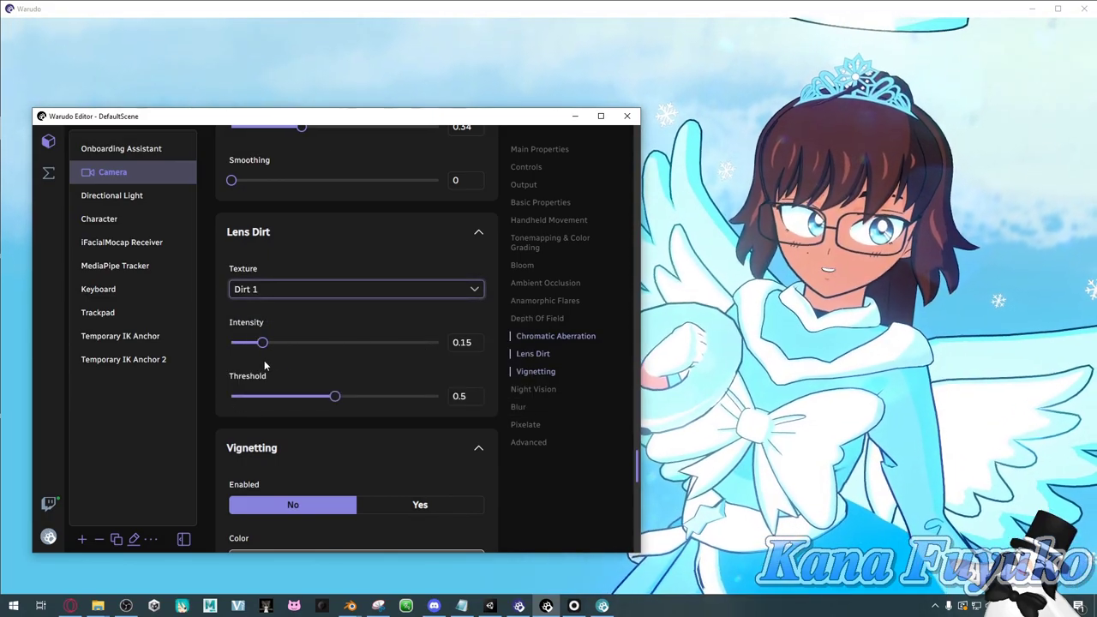
{"action": "left_click_drag", "start_coordinate": [429, 124], "coordinate": [389, 64]}
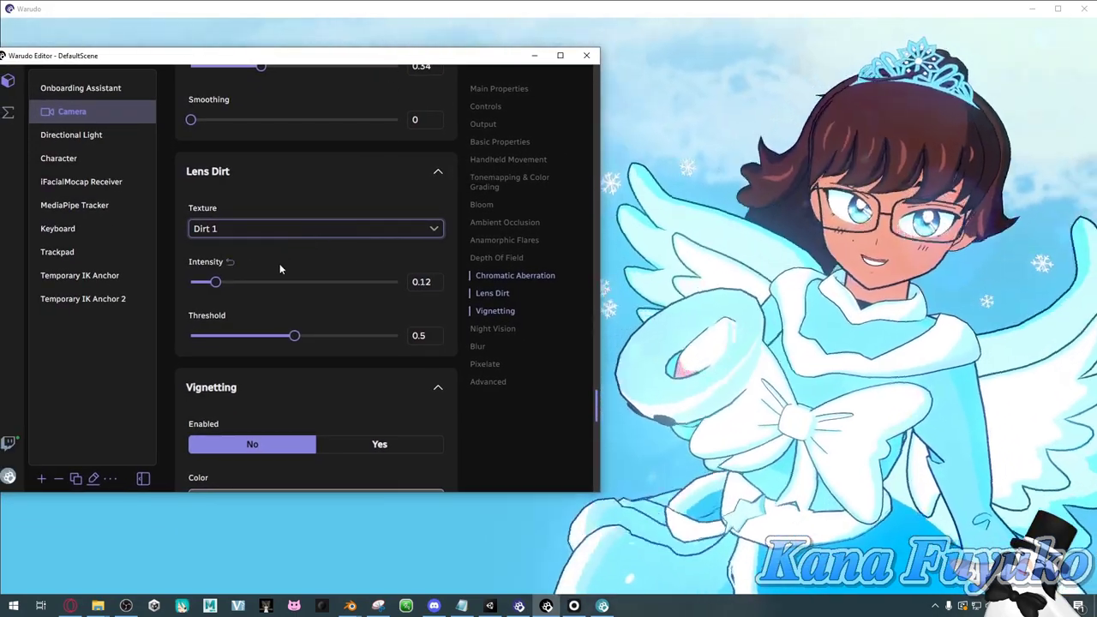
Step: Try the Dirt 2 then Dirt 4 lens dirt textures, with Intensity 0.12
{"action": "left_click", "coordinate": [257, 230]}
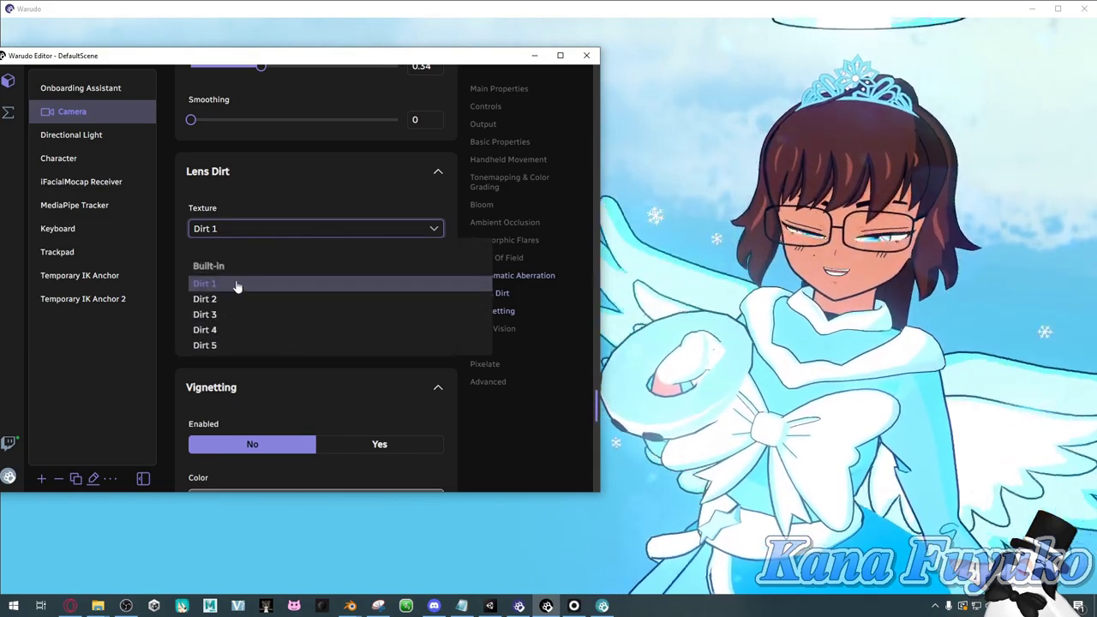
{"action": "left_click", "coordinate": [221, 298]}
{"action": "left_click", "coordinate": [245, 233]}
{"action": "left_click", "coordinate": [205, 329]}
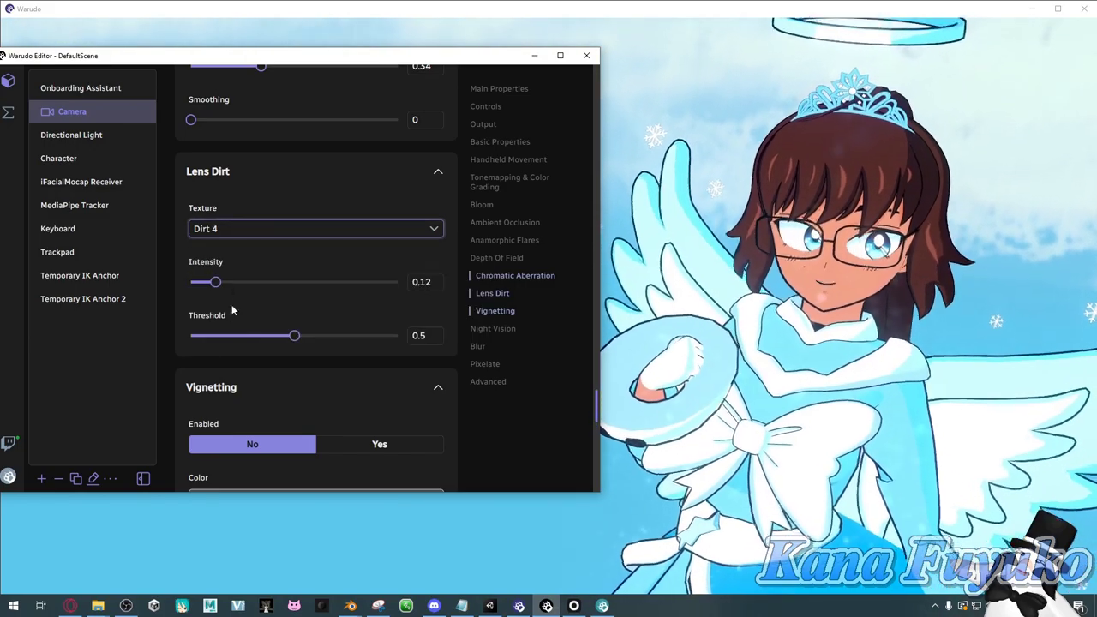
{"action": "left_click_drag", "start_coordinate": [231, 281], "coordinate": [215, 283]}
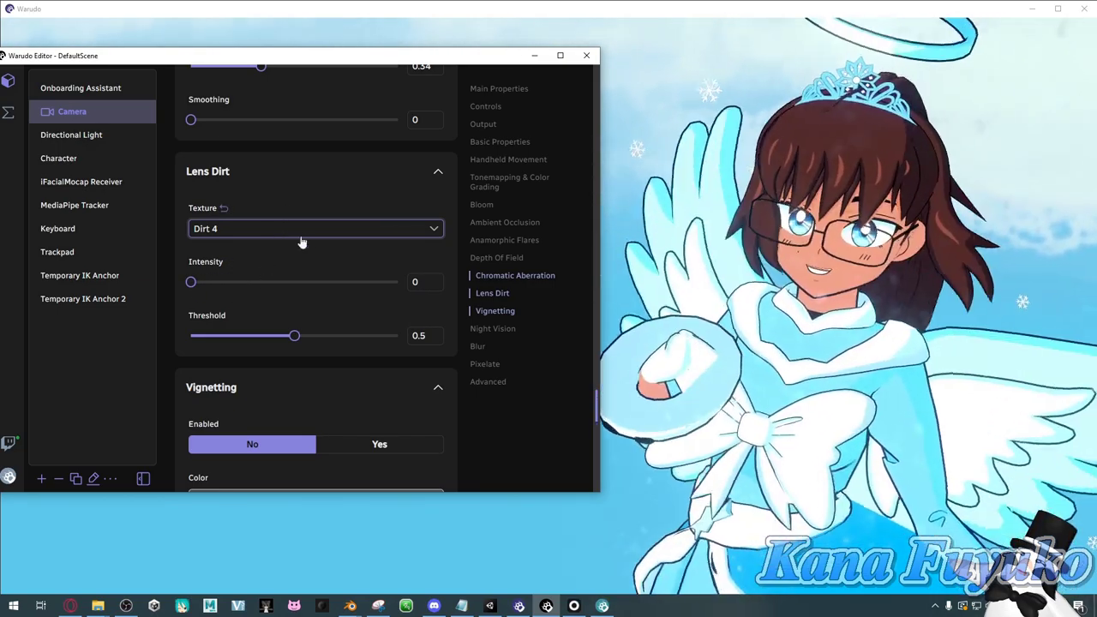
{"action": "scroll", "coordinate": [274, 171], "scroll_direction": "down", "scroll_amount": 1}
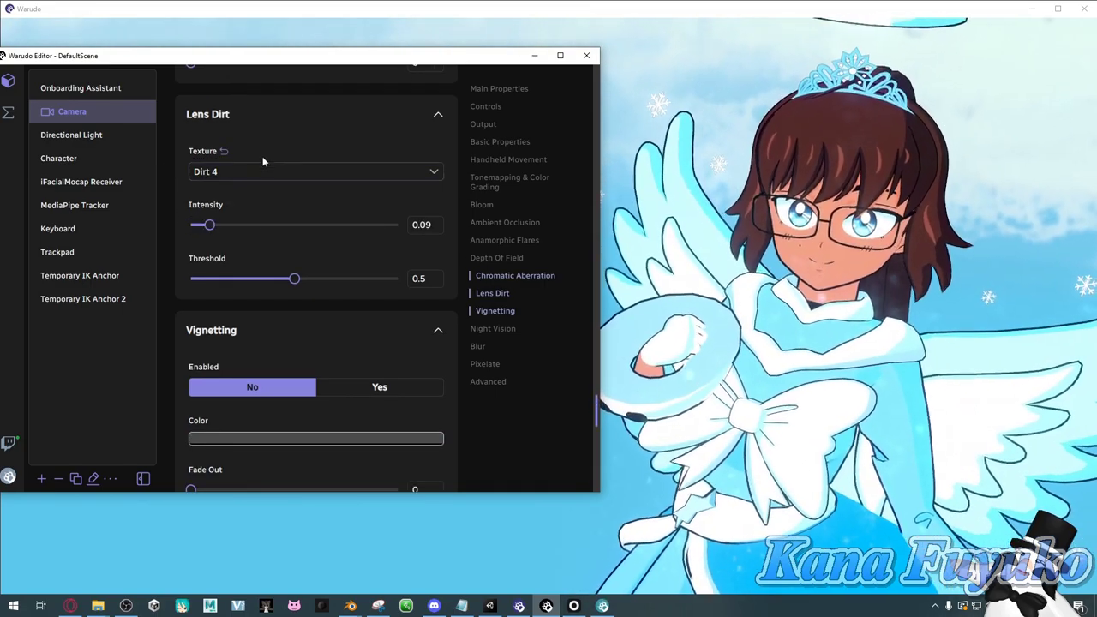
Step: Settle on the Dirt 4 texture with lens dirt Intensity 0 and Threshold 0.55
{"action": "left_click", "coordinate": [262, 171]}
{"action": "left_click", "coordinate": [224, 224]}
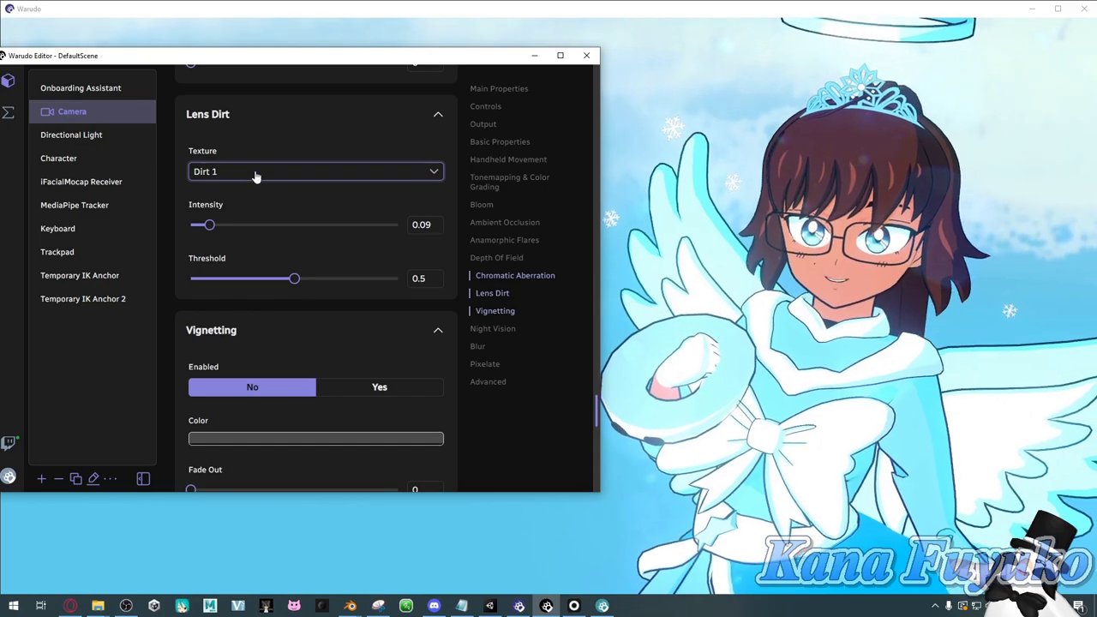
{"action": "left_click", "coordinate": [254, 172]}
{"action": "left_click", "coordinate": [235, 273]}
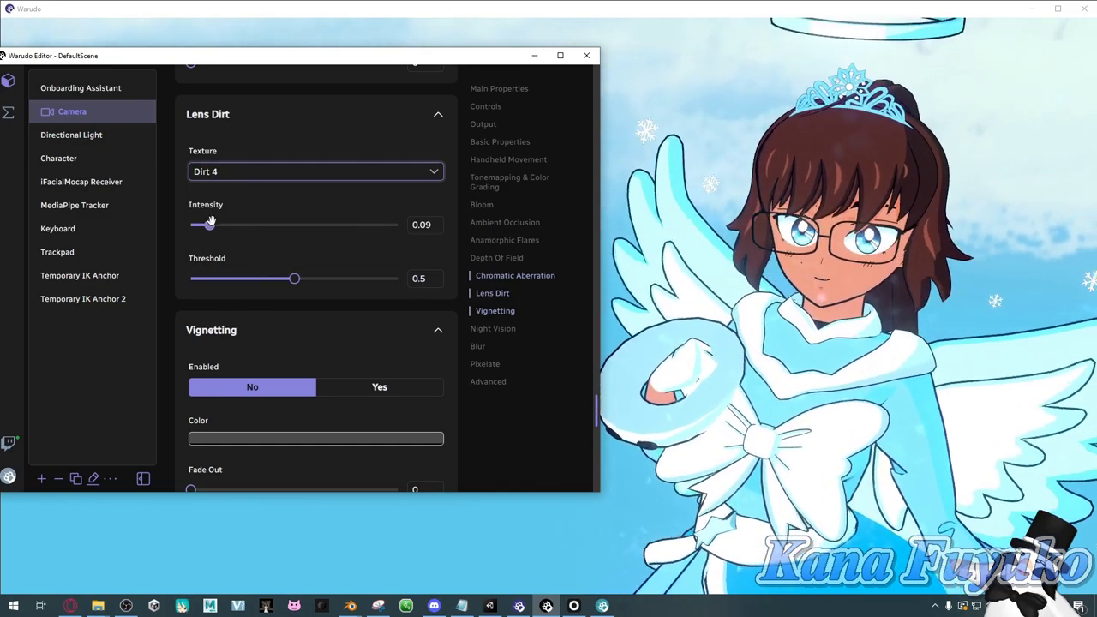
{"action": "left_click_drag", "start_coordinate": [203, 224], "coordinate": [195, 224]}
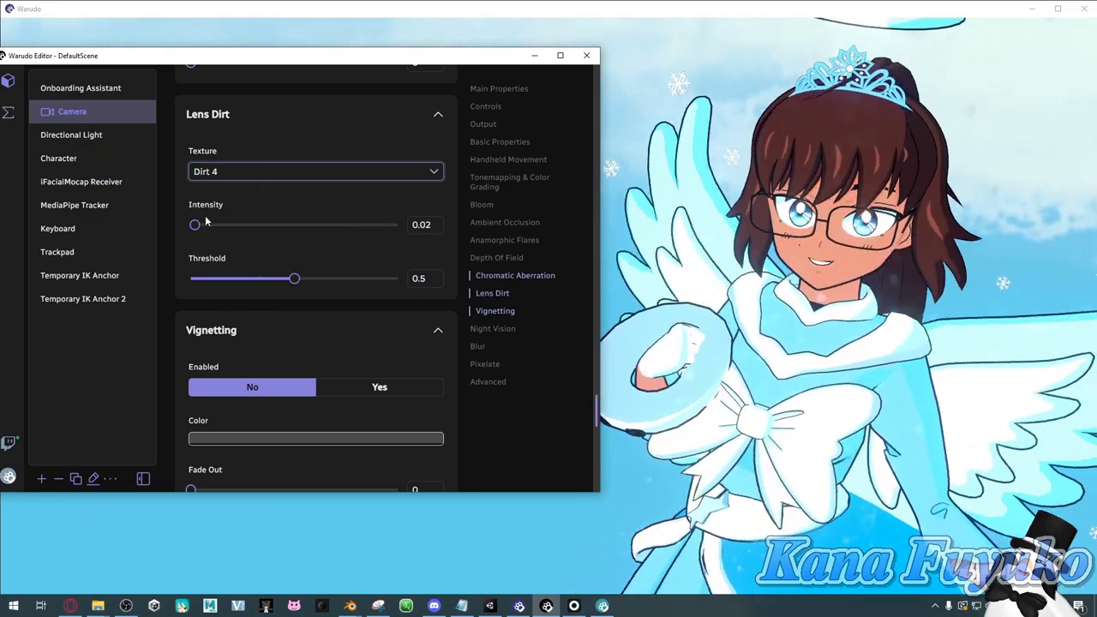
{"action": "scroll", "coordinate": [203, 225], "scroll_direction": "down", "scroll_amount": 1}
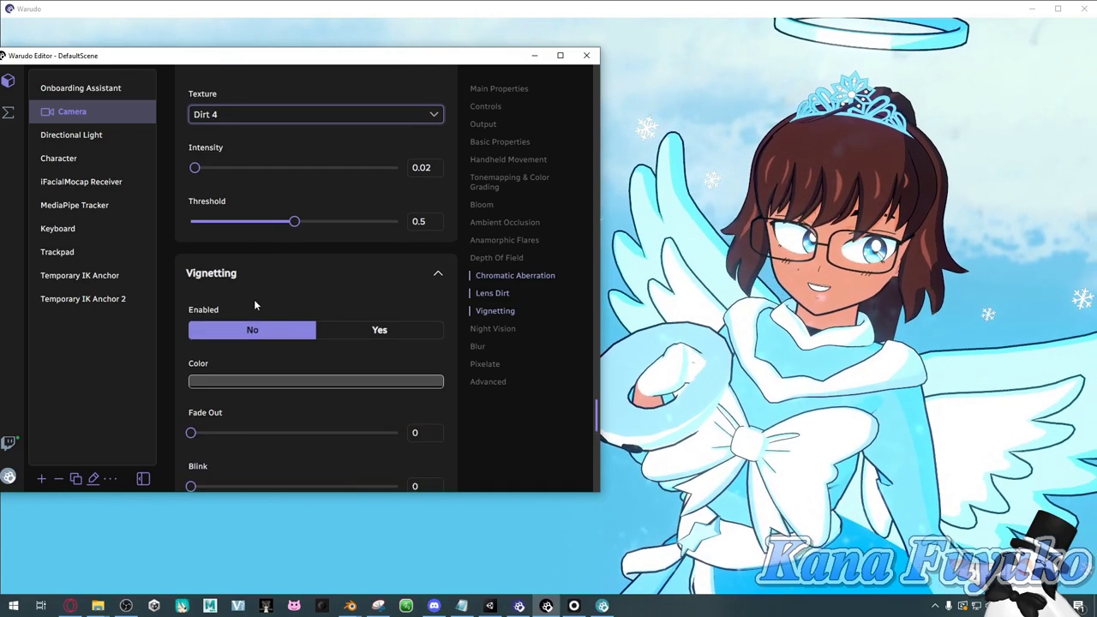
{"action": "scroll", "coordinate": [203, 167], "scroll_direction": "up", "scroll_amount": 2}
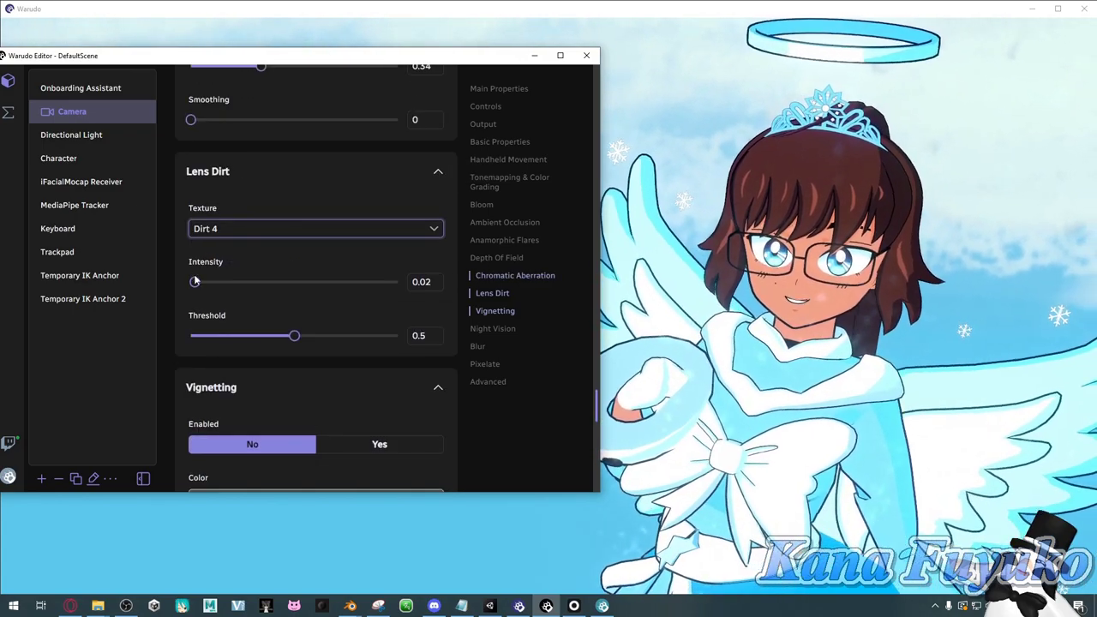
{"action": "left_click_drag", "start_coordinate": [194, 282], "coordinate": [187, 282]}
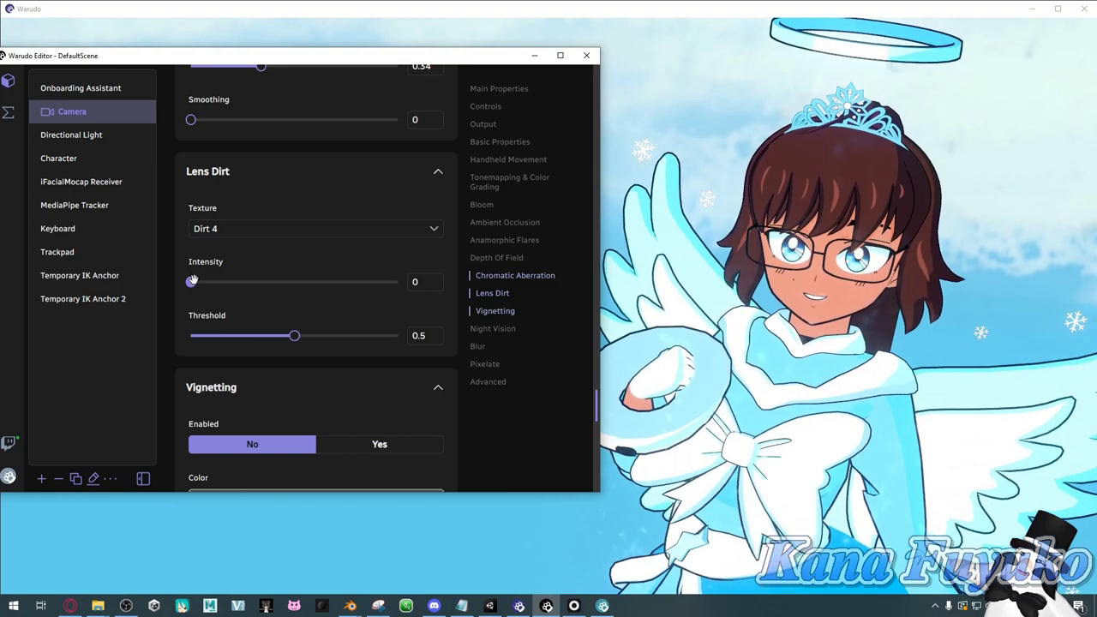
{"action": "left_click_drag", "start_coordinate": [299, 343], "coordinate": [307, 370]}
Step: Enable Vignetting and experiment with blue and white vignette colours
{"action": "scroll", "coordinate": [318, 380], "scroll_direction": "down", "scroll_amount": 4}
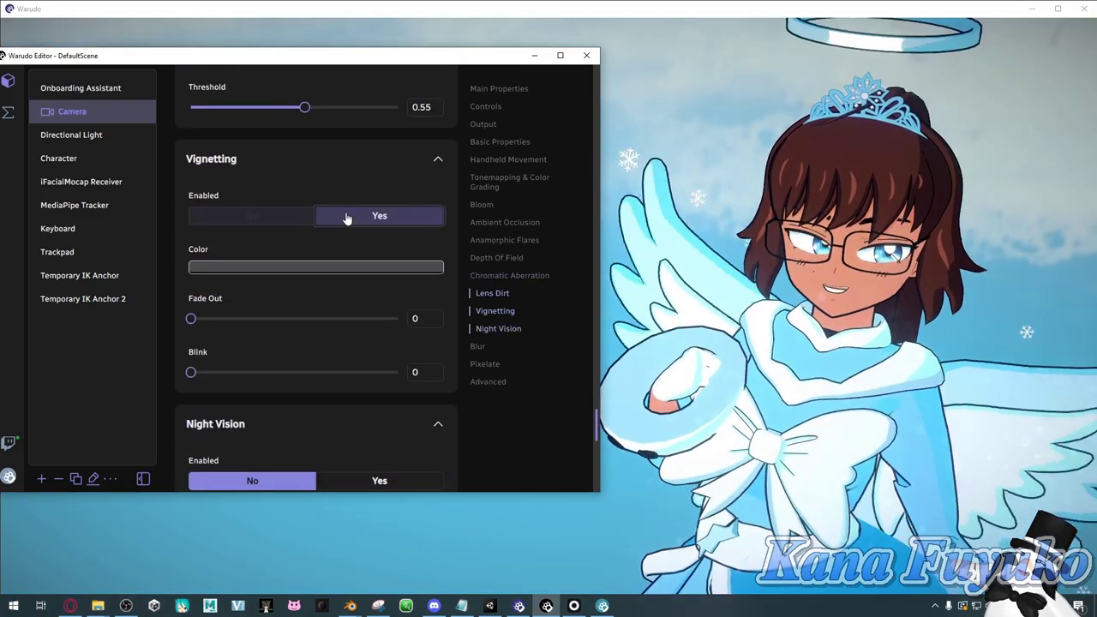
{"action": "left_click", "coordinate": [347, 217]}
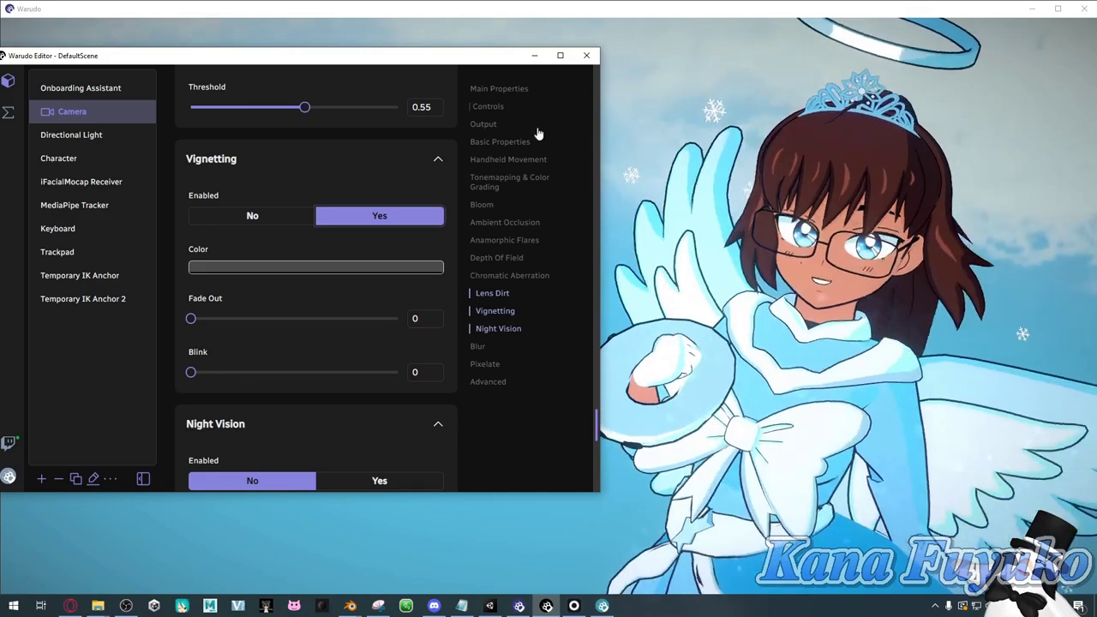
{"action": "left_click", "coordinate": [316, 266]}
{"action": "left_click_drag", "start_coordinate": [348, 193], "coordinate": [347, 137]}
{"action": "left_click_drag", "start_coordinate": [205, 81], "coordinate": [200, 76]}
{"action": "left_click", "coordinate": [546, 214]}
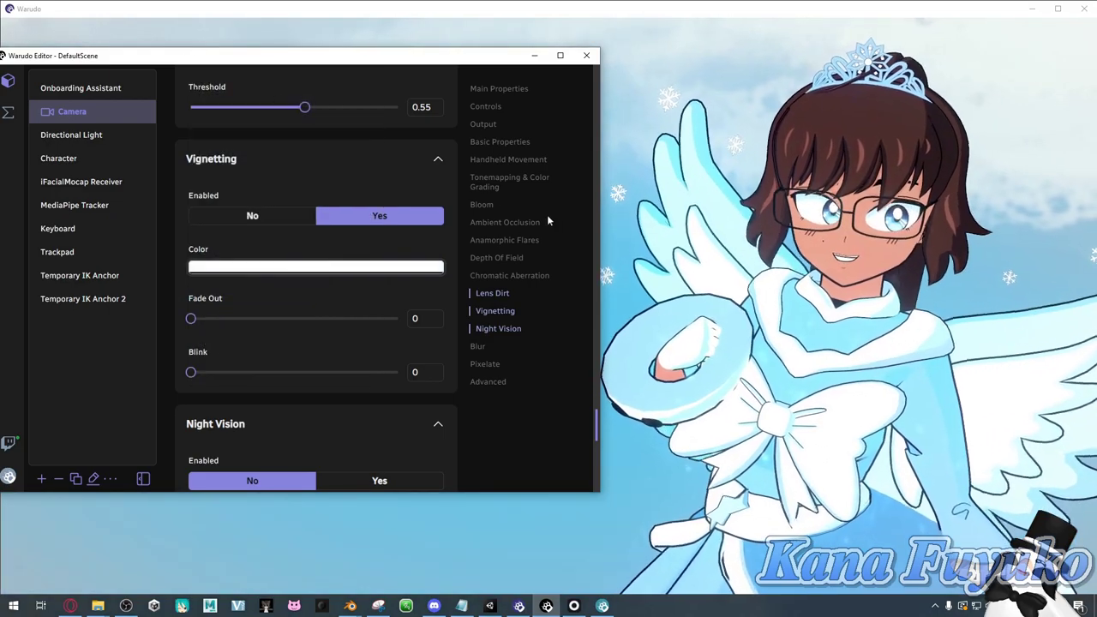
Step: Check the avatar view, then set the vignette Color to black
{"action": "left_click", "coordinate": [636, 285]}
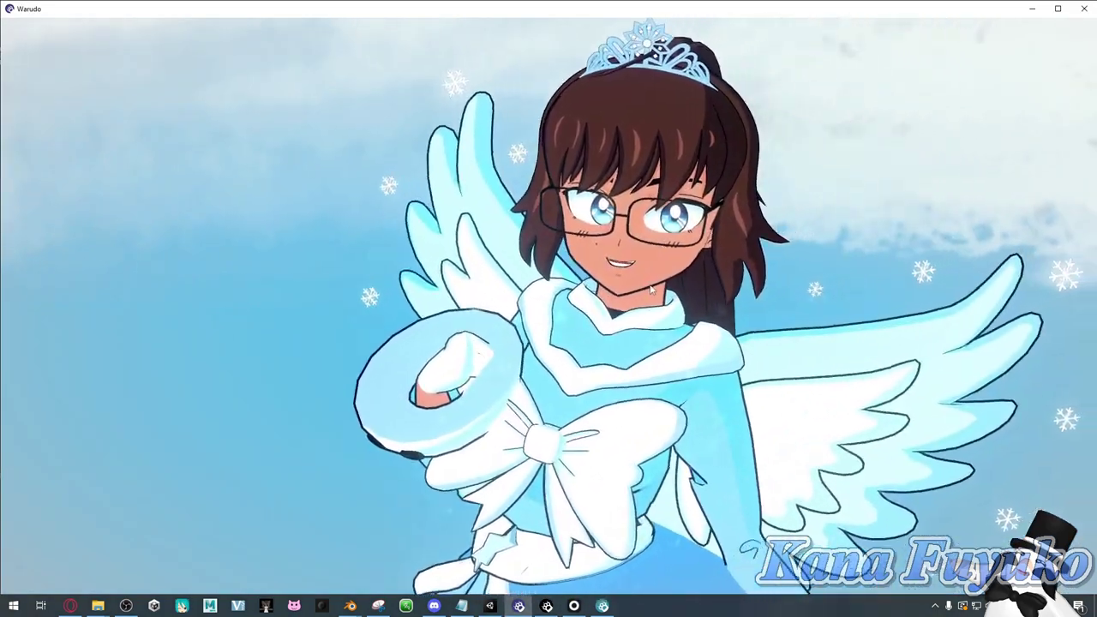
{"action": "key", "text": "alt+Tab"}
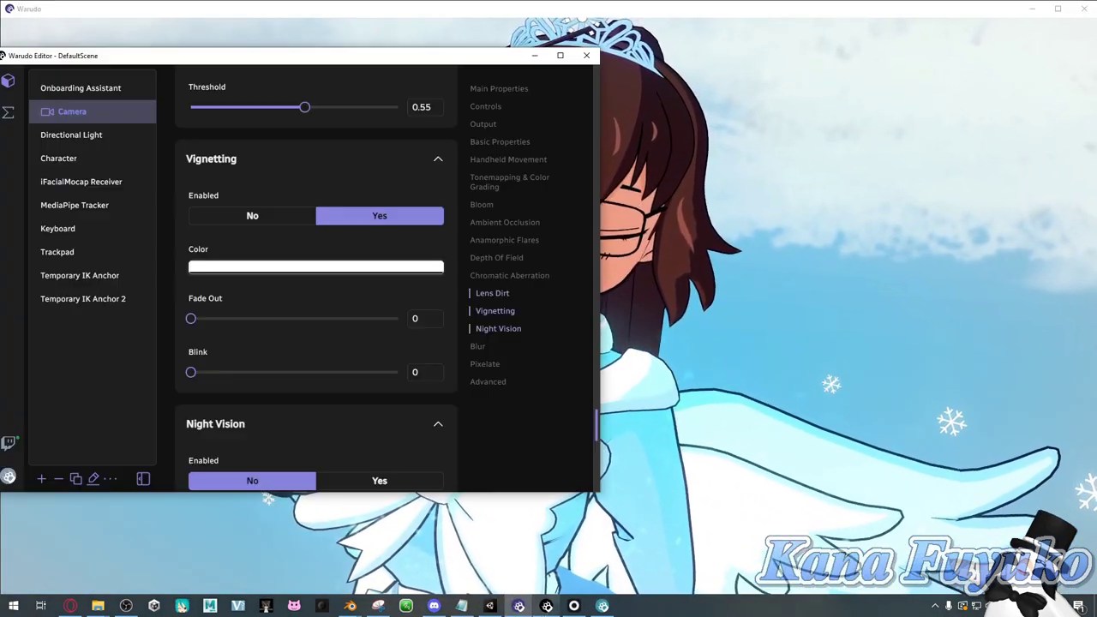
{"action": "left_click", "coordinate": [251, 266]}
{"action": "left_click", "coordinate": [257, 205]}
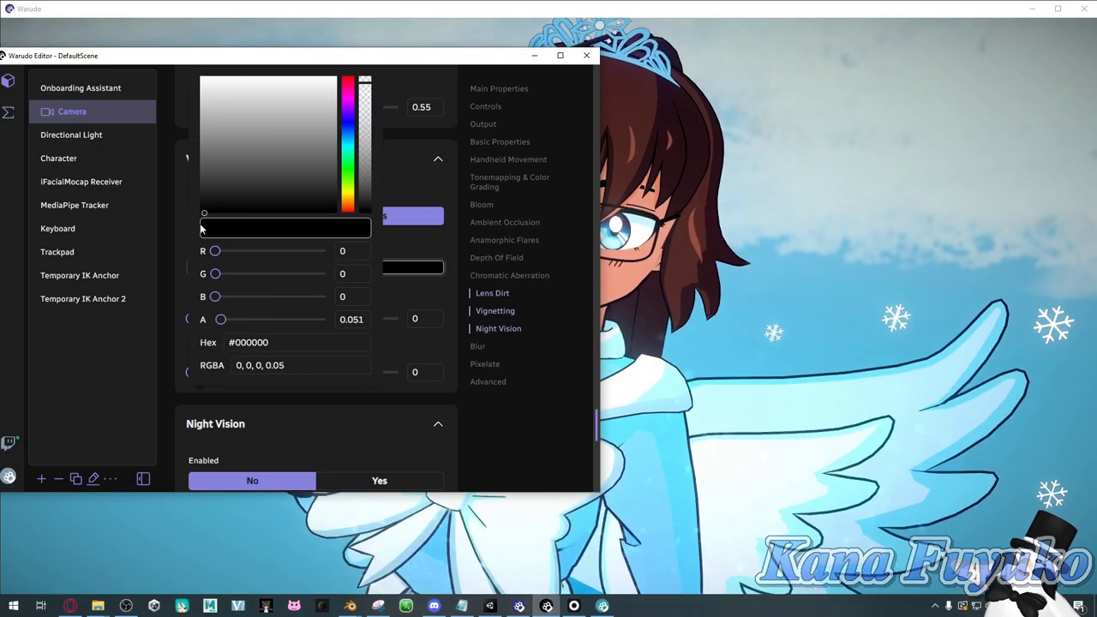
{"action": "left_click", "coordinate": [389, 284]}
Step: Test vignette Fade Out 0.72 and Blink 0.13, reset Fade Out to 0, and disable vignetting
{"action": "left_click", "coordinate": [252, 215]}
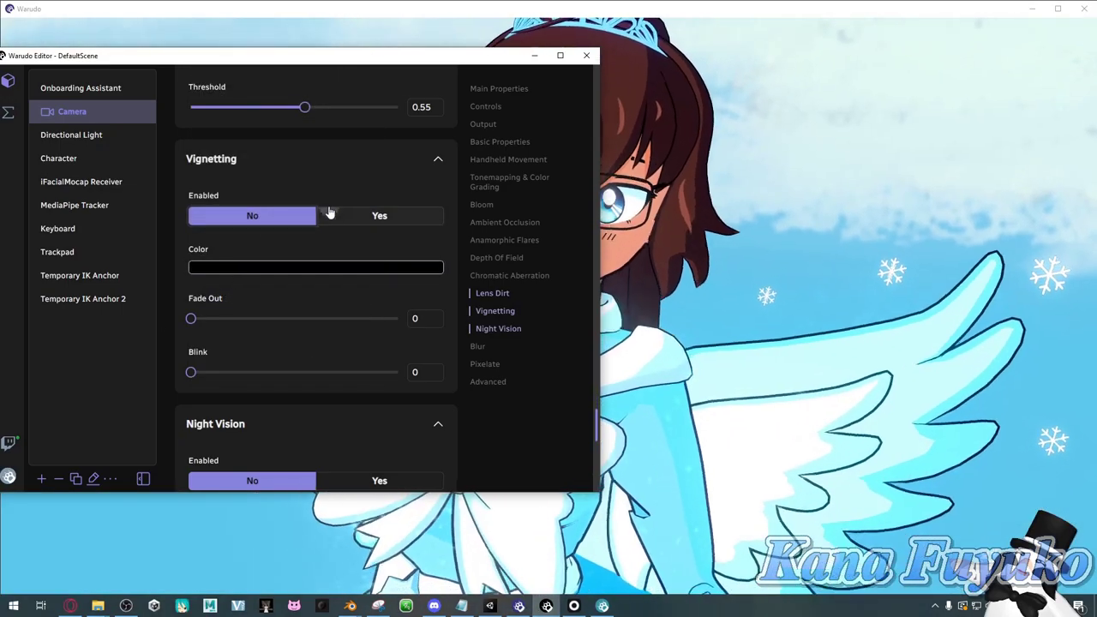
{"action": "left_click", "coordinate": [326, 215]}
{"action": "left_click_drag", "start_coordinate": [194, 322], "coordinate": [340, 339]}
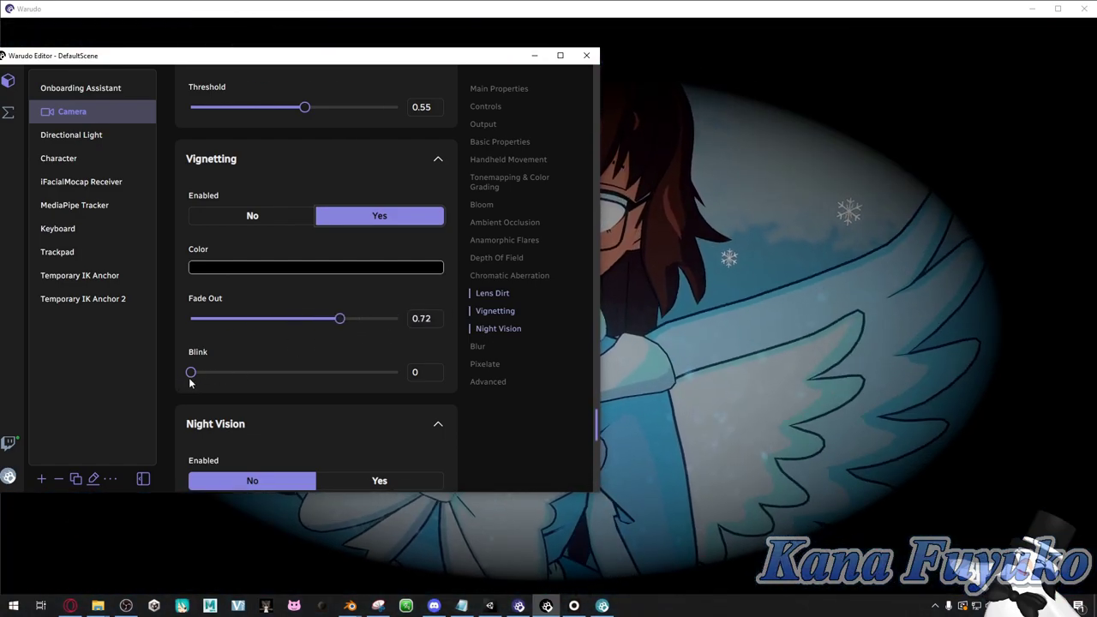
{"action": "mouse_move", "coordinate": [191, 370]}
{"action": "left_mouse_down"}
{"action": "mouse_move", "coordinate": [291, 369]}
{"action": "mouse_move", "coordinate": [174, 383]}
{"action": "mouse_move", "coordinate": [217, 384]}
{"action": "mouse_move", "coordinate": [205, 375]}
{"action": "left_mouse_up"}
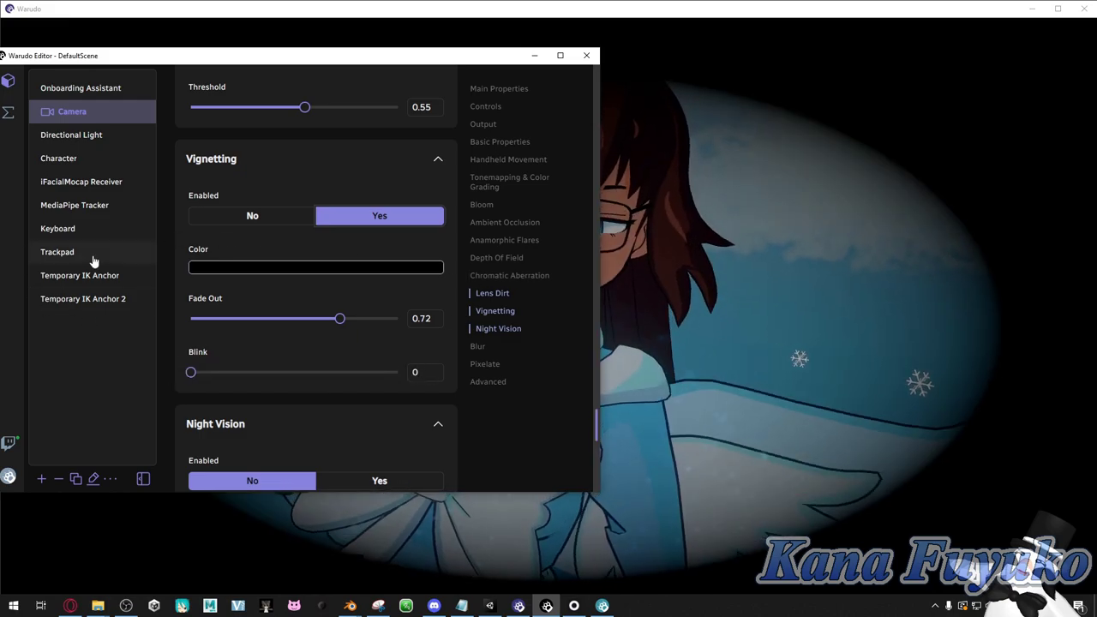
{"action": "left_click", "coordinate": [229, 298]}
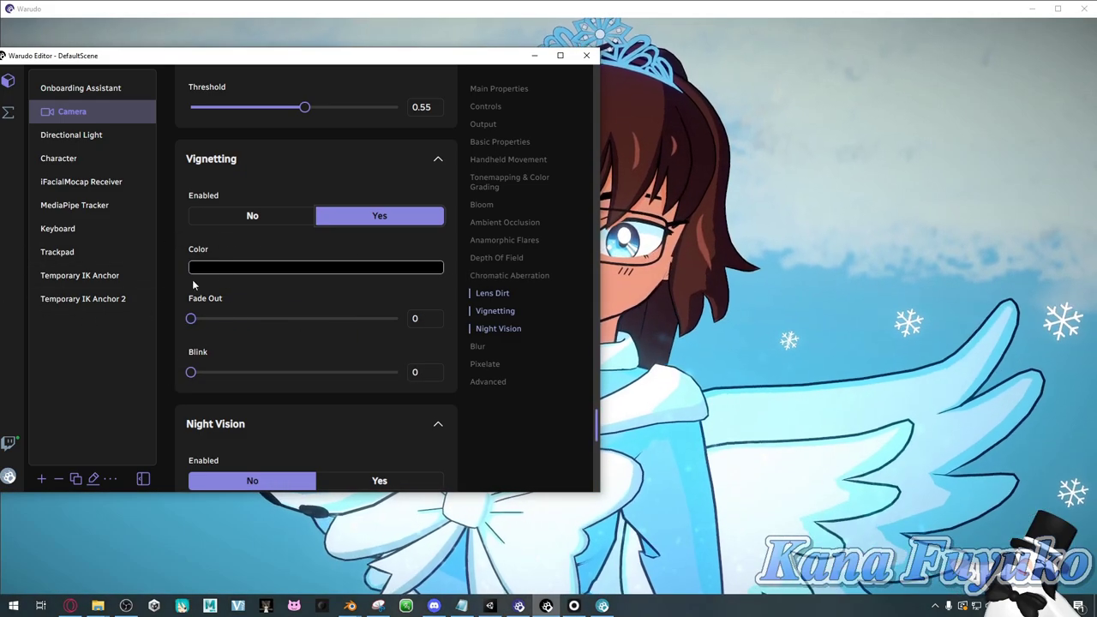
{"action": "left_click", "coordinate": [249, 216]}
{"action": "scroll", "coordinate": [308, 400], "scroll_direction": "down", "scroll_amount": 2}
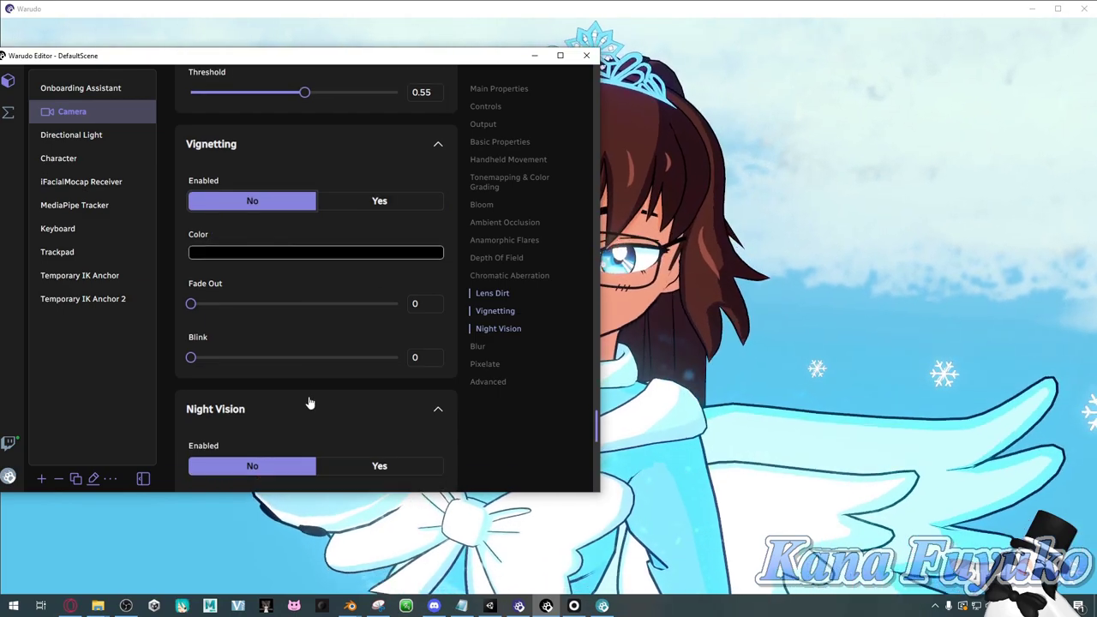
Step: Enable Night Vision, darken its Color to muted green 94,145,94, then switch it off
{"action": "left_click", "coordinate": [374, 307]}
{"action": "left_click_drag", "start_coordinate": [463, 63], "coordinate": [358, 57]}
{"action": "left_click", "coordinate": [300, 353]}
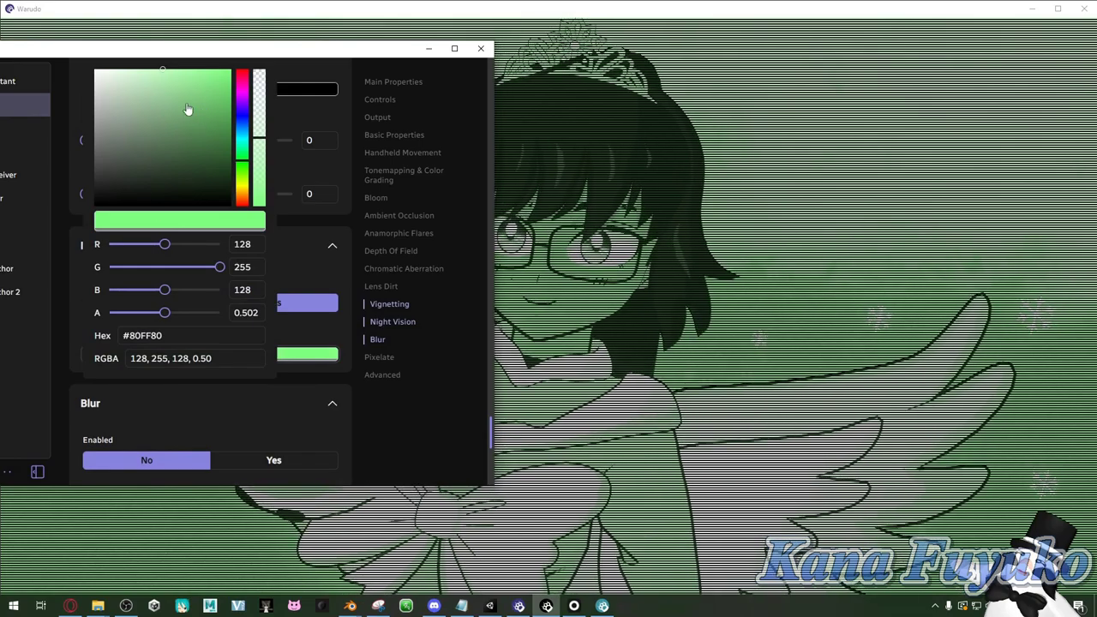
{"action": "left_click_drag", "start_coordinate": [184, 111], "coordinate": [190, 131]}
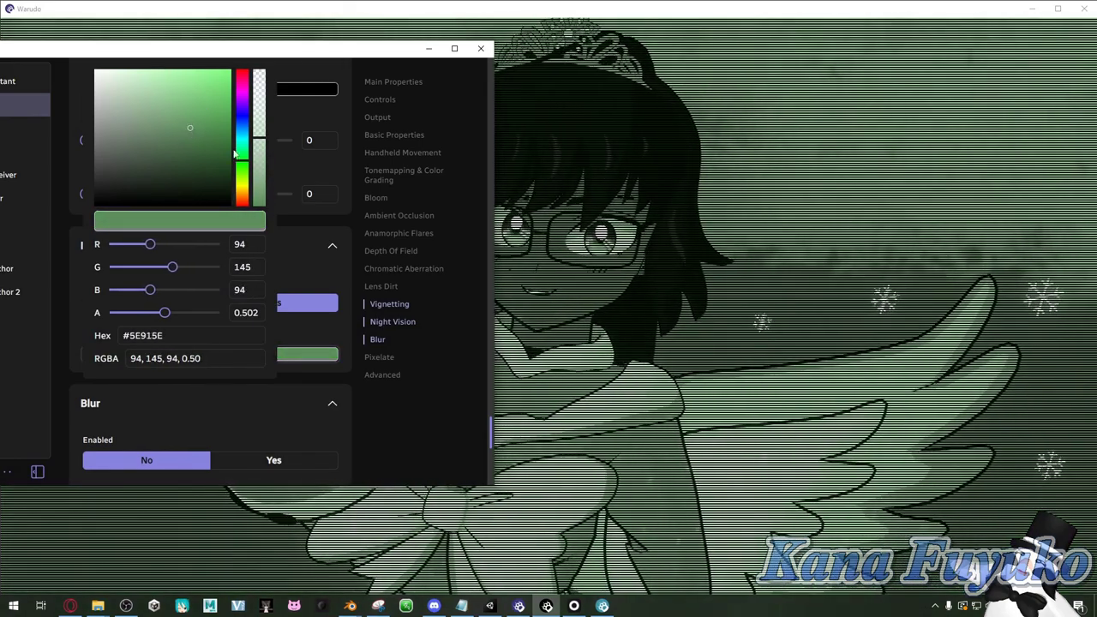
{"action": "left_click", "coordinate": [394, 386]}
{"action": "left_click", "coordinate": [144, 302]}
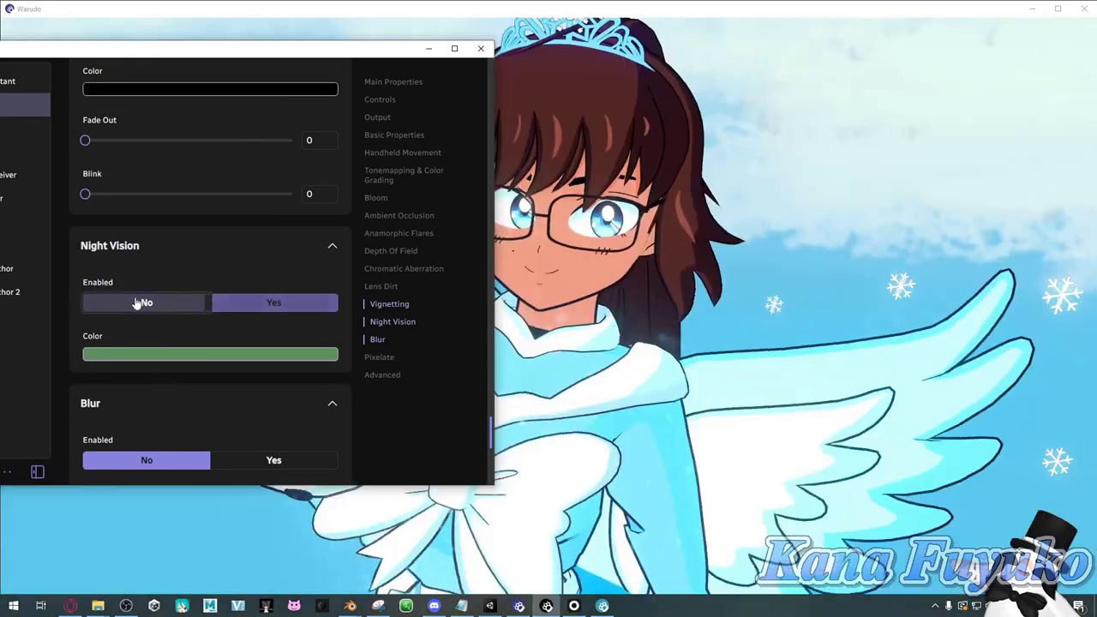
{"action": "scroll", "coordinate": [147, 272], "scroll_direction": "down", "scroll_amount": 3}
Step: Enable the camera Blur and lower its Intensity from 0.82 to 0.13
{"action": "left_click", "coordinate": [267, 235]}
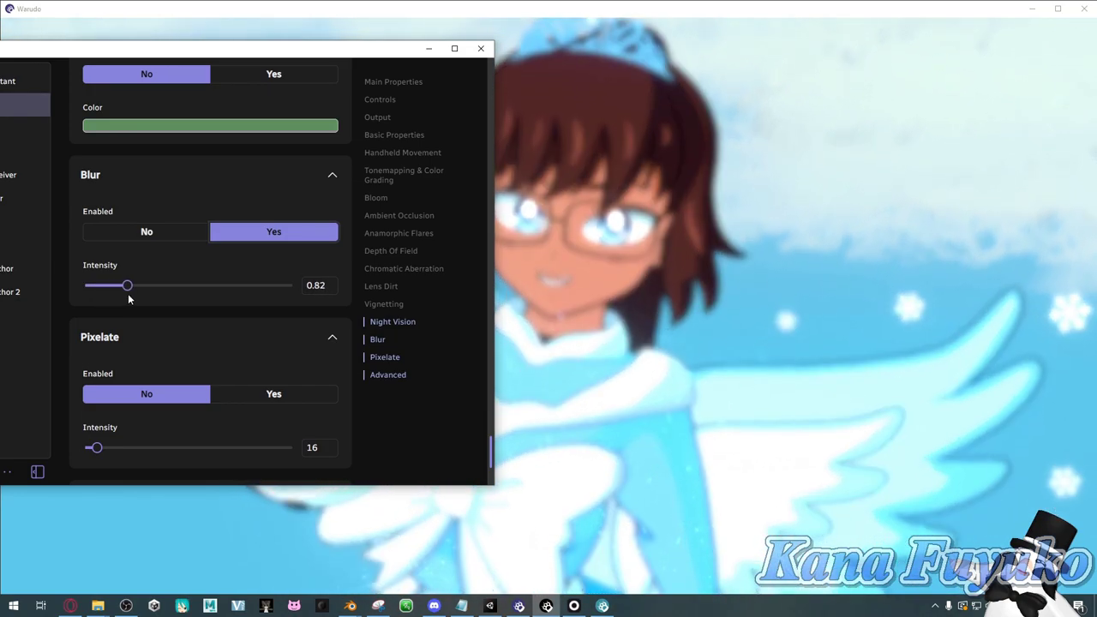
{"action": "left_click_drag", "start_coordinate": [129, 299], "coordinate": [109, 296]}
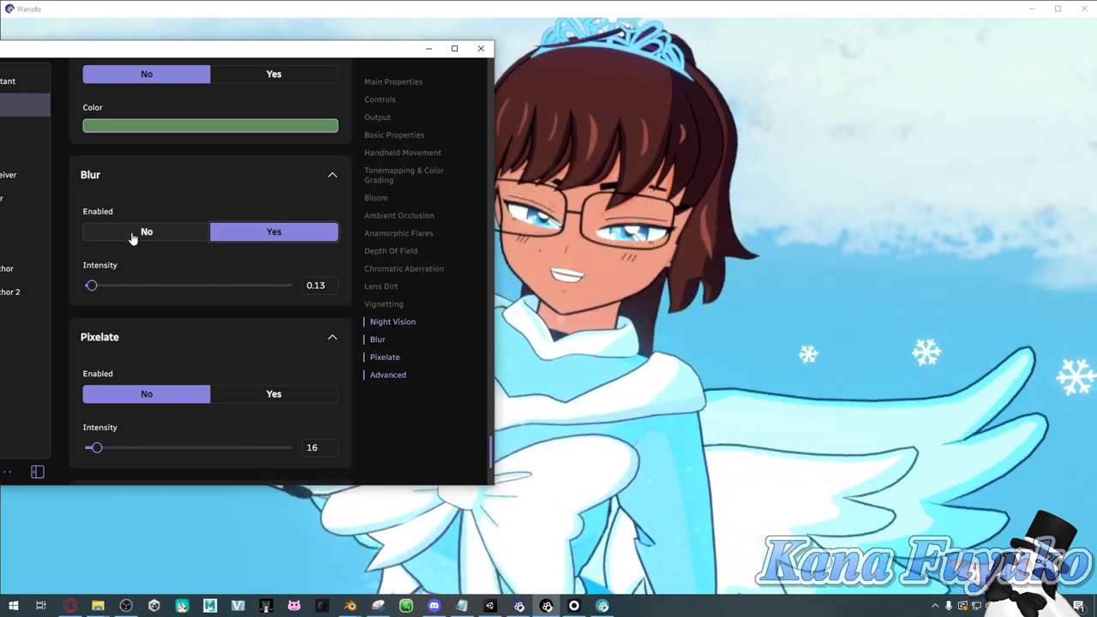
Step: Switch Blur off, try Pixelate at intensities from 196 down to 4, then disable Pixelate
{"action": "left_click", "coordinate": [137, 233]}
{"action": "scroll", "coordinate": [172, 325], "scroll_direction": "down", "scroll_amount": 3}
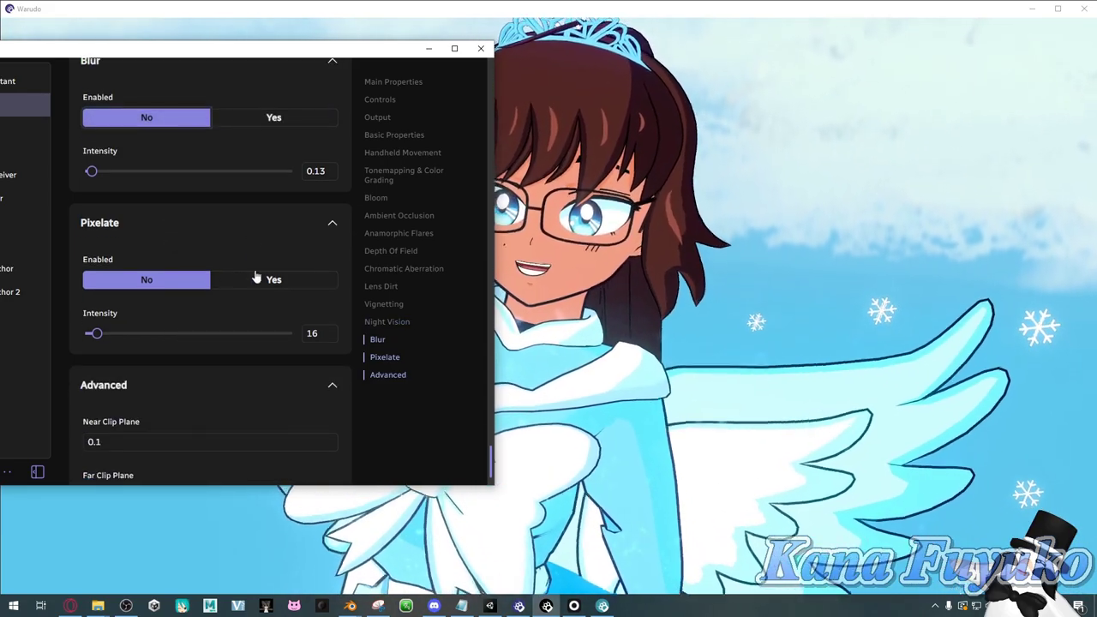
{"action": "left_click", "coordinate": [257, 282]}
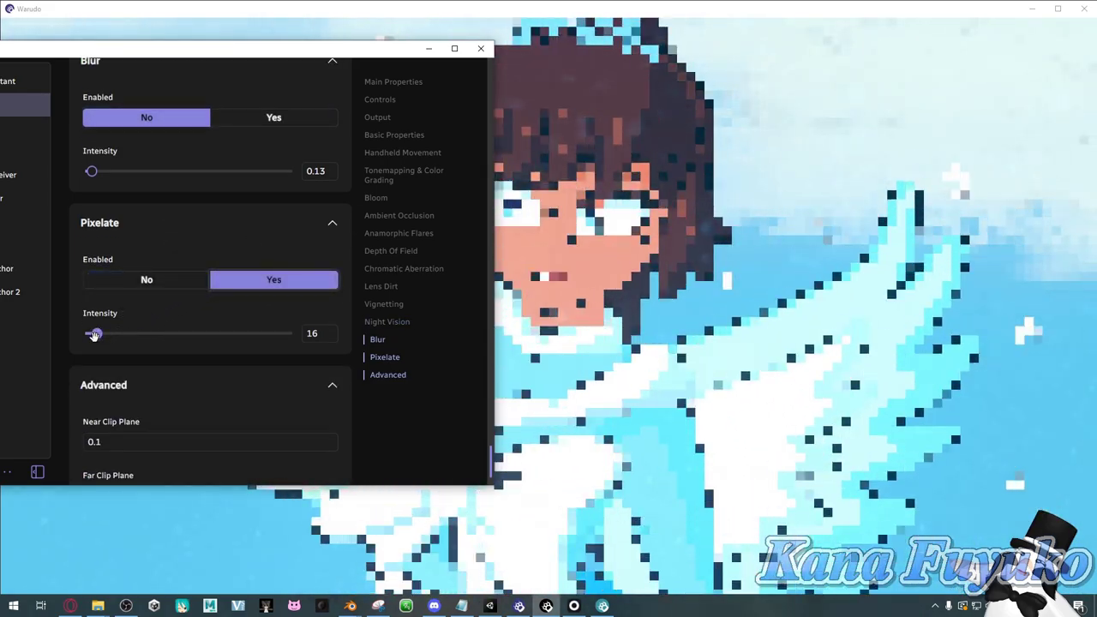
{"action": "left_click_drag", "start_coordinate": [153, 364], "coordinate": [111, 365]}
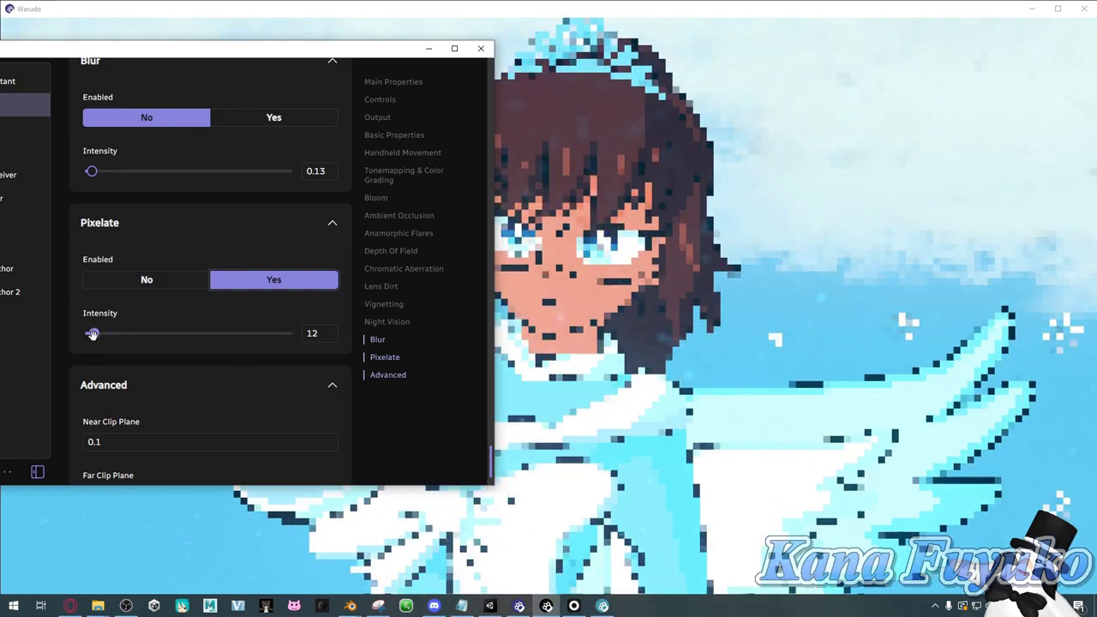
{"action": "left_click_drag", "start_coordinate": [90, 333], "coordinate": [88, 334]}
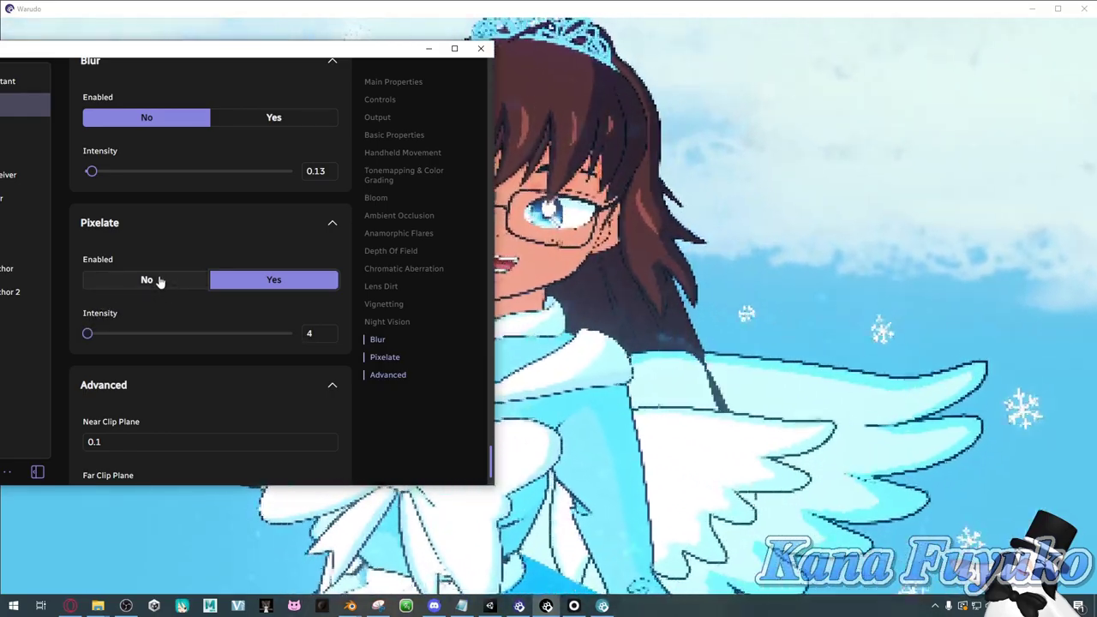
{"action": "left_click", "coordinate": [159, 286]}
{"action": "scroll", "coordinate": [161, 314], "scroll_direction": "down", "scroll_amount": 1}
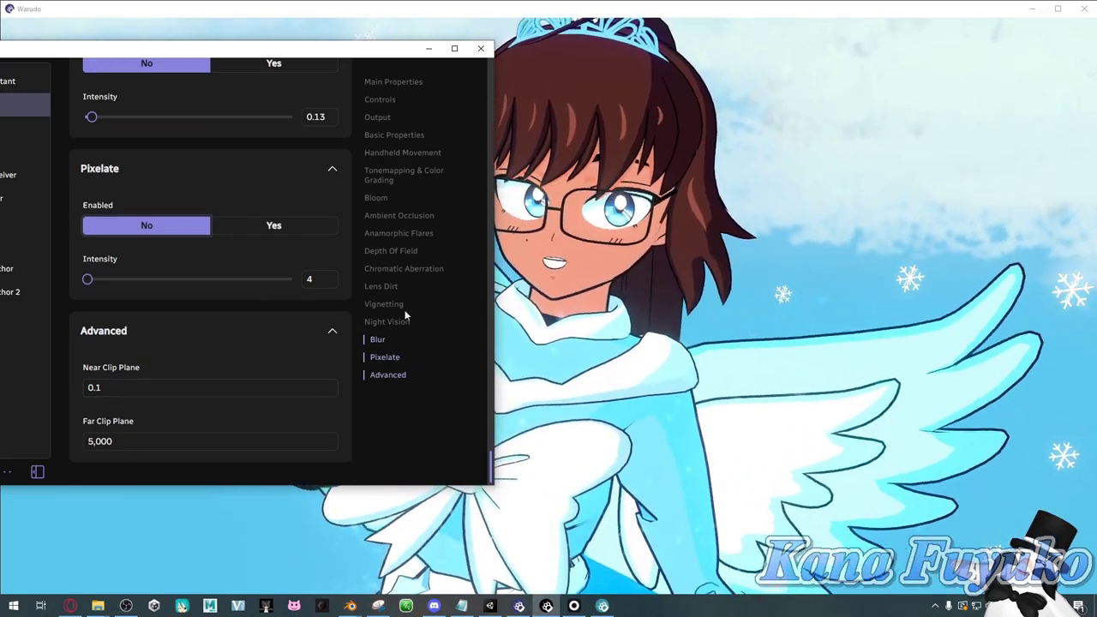
Step: Restore the editor on Camera's Main Properties: Position -1.8937, 1.4087, 1.0261, Rotation Y 110.052
{"action": "mouse_move", "coordinate": [400, 53]}
{"action": "left_mouse_down"}
{"action": "mouse_move", "coordinate": [434, 75]}
{"action": "mouse_move", "coordinate": [375, 112]}
{"action": "mouse_move", "coordinate": [420, 49]}
{"action": "left_mouse_up"}
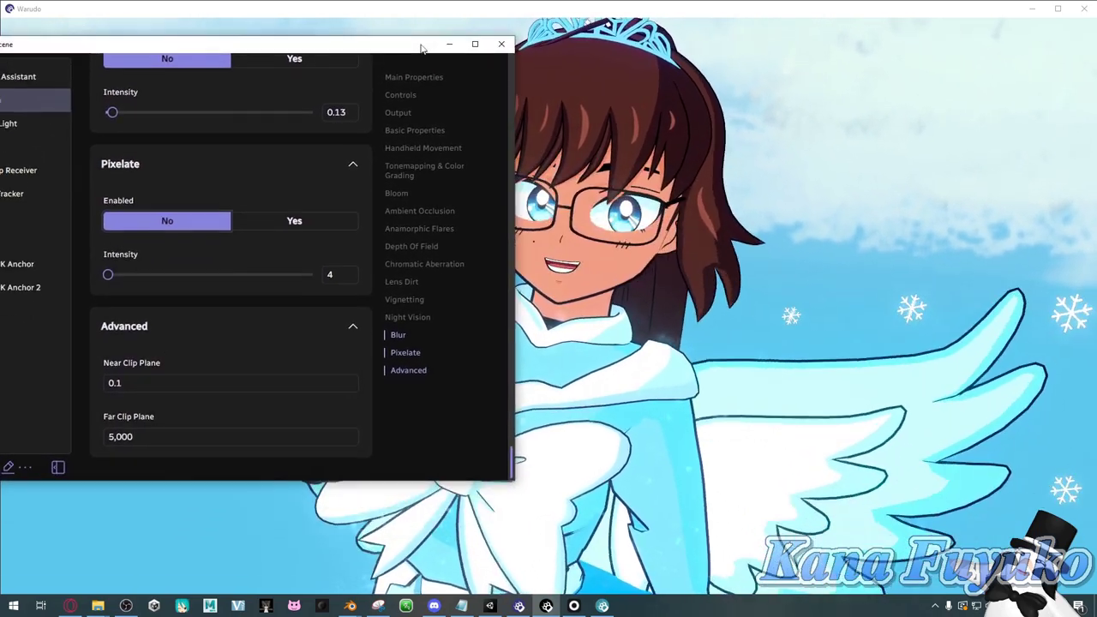
{"action": "left_click", "coordinate": [449, 43]}
{"action": "scroll", "coordinate": [702, 237], "scroll_direction": "up", "scroll_amount": 5}
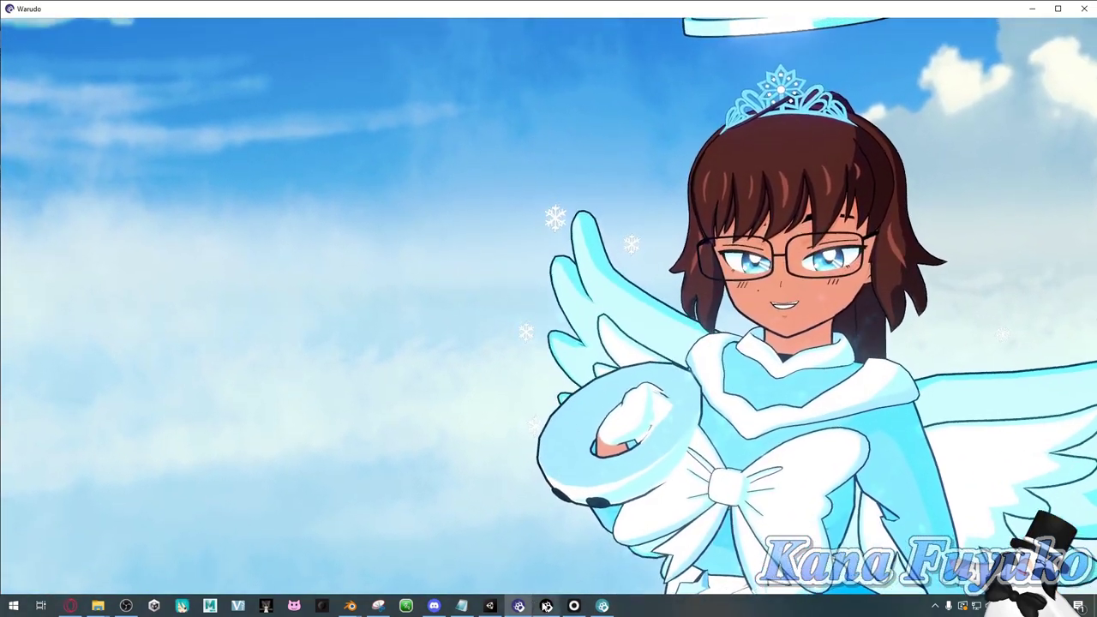
{"action": "left_click", "coordinate": [547, 606]}
{"action": "left_click_drag", "start_coordinate": [391, 72], "coordinate": [480, 65]}
{"action": "left_click", "coordinate": [416, 72]}
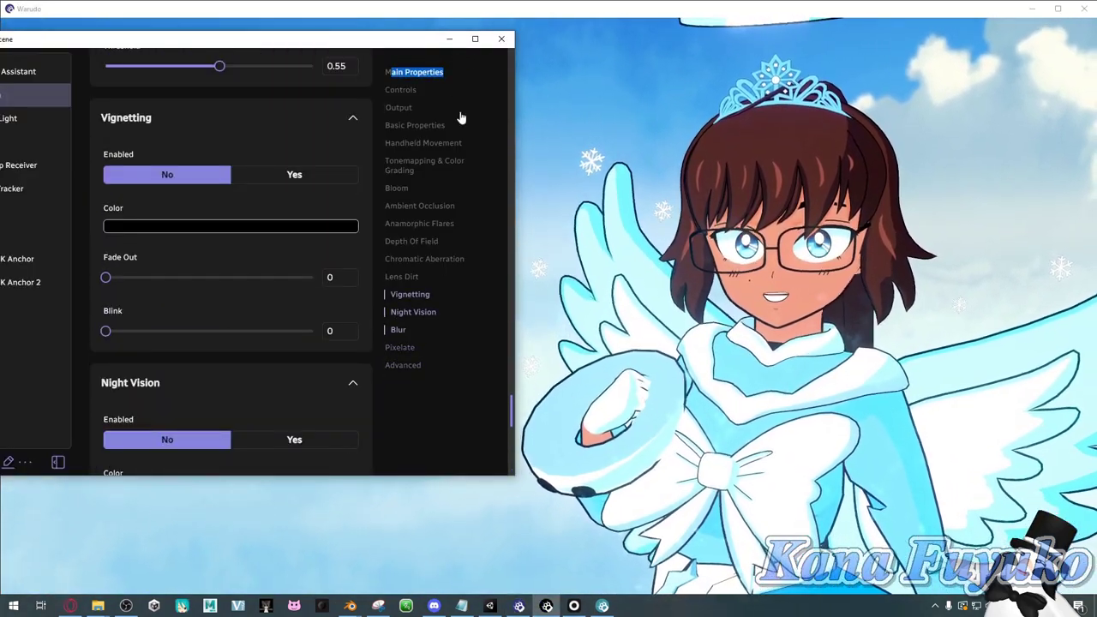
{"action": "left_click_drag", "start_coordinate": [397, 43], "coordinate": [506, 74]}
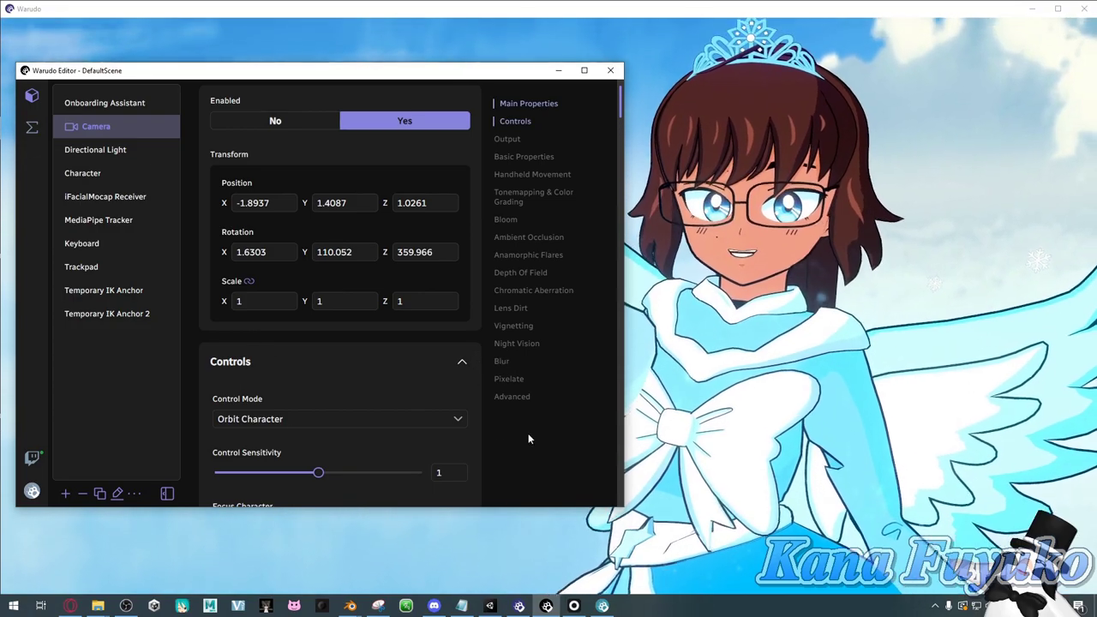
{"action": "left_click_drag", "start_coordinate": [545, 445], "coordinate": [541, 429]}
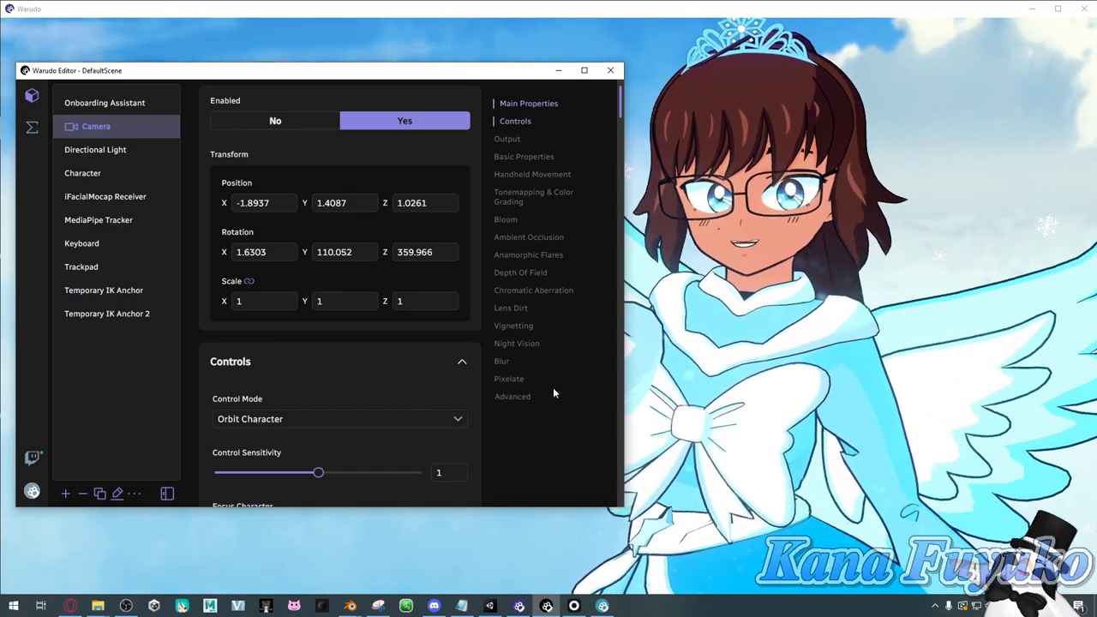
{"action": "scroll", "coordinate": [392, 219], "scroll_direction": "up", "scroll_amount": 1}
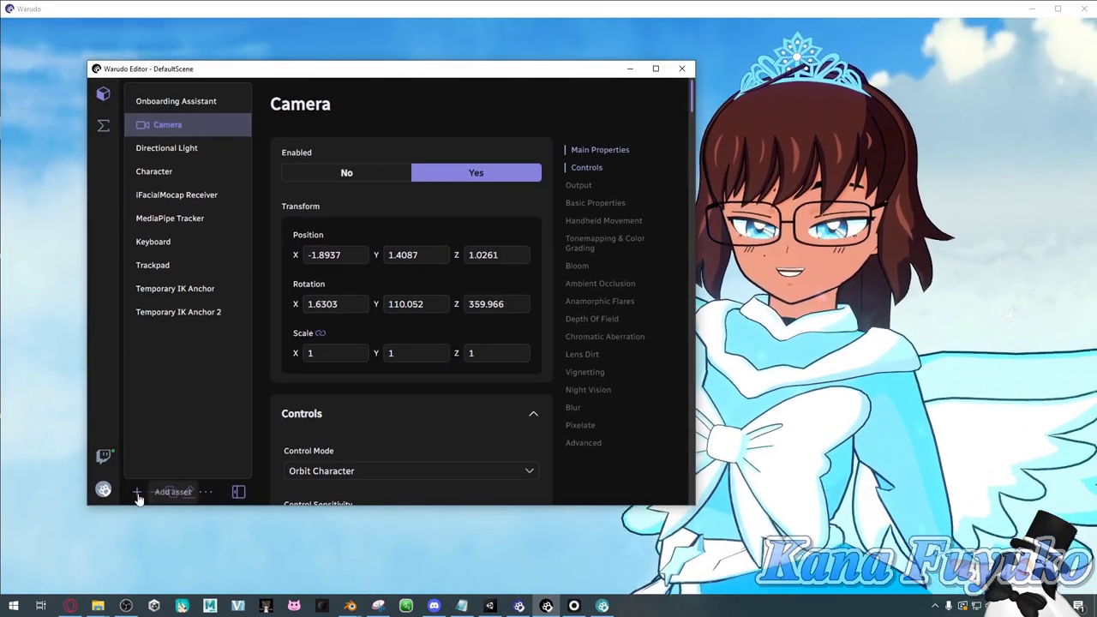
Step: Add a Cinematography Camera asset, creating Camera 2 at Position 0, 1, 3
{"action": "left_click", "coordinate": [136, 491]}
{"action": "scroll", "coordinate": [180, 232], "scroll_direction": "down", "scroll_amount": 9}
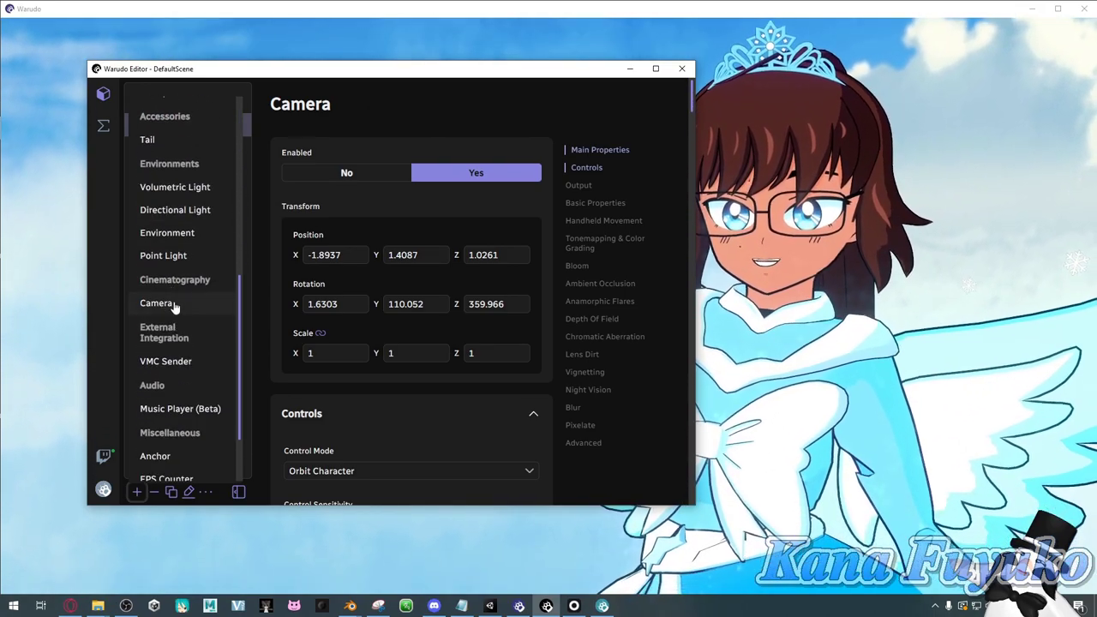
{"action": "left_click", "coordinate": [179, 304]}
Step: Orbit the Camera 2 view to frame the angel from the front in full view
{"action": "left_click_drag", "start_coordinate": [359, 86], "coordinate": [795, 269]}
{"action": "left_click", "coordinate": [718, 153]}
{"action": "left_click_drag", "start_coordinate": [718, 153], "coordinate": [442, 265]}
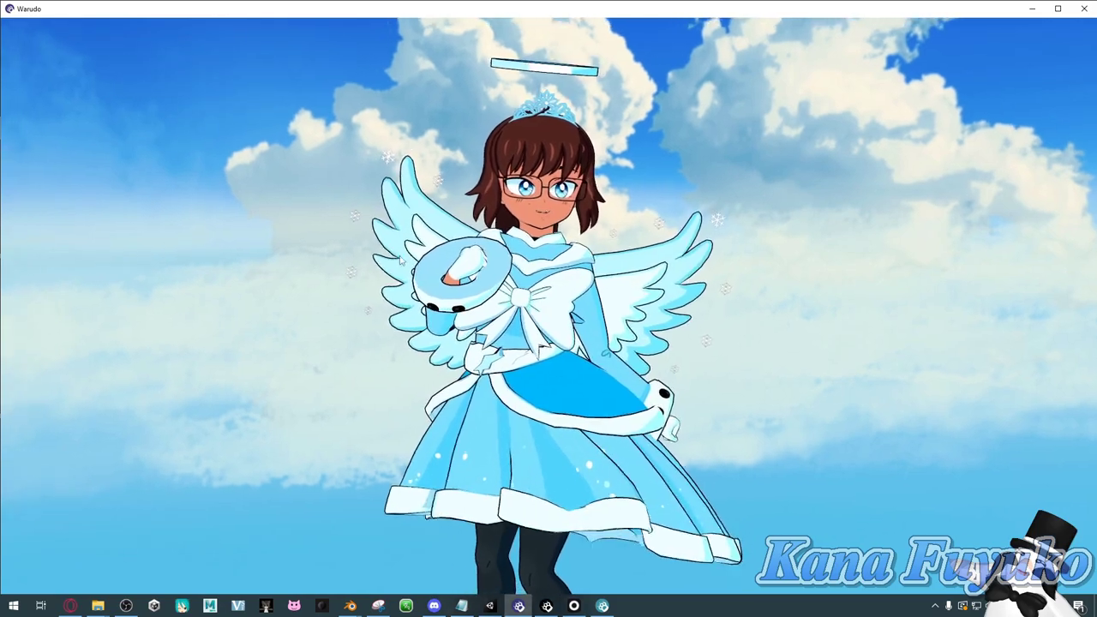
Step: Duplicate the original main Camera and select the copy
{"action": "left_click", "coordinate": [546, 606]}
{"action": "left_click_drag", "start_coordinate": [605, 222], "coordinate": [718, 117]}
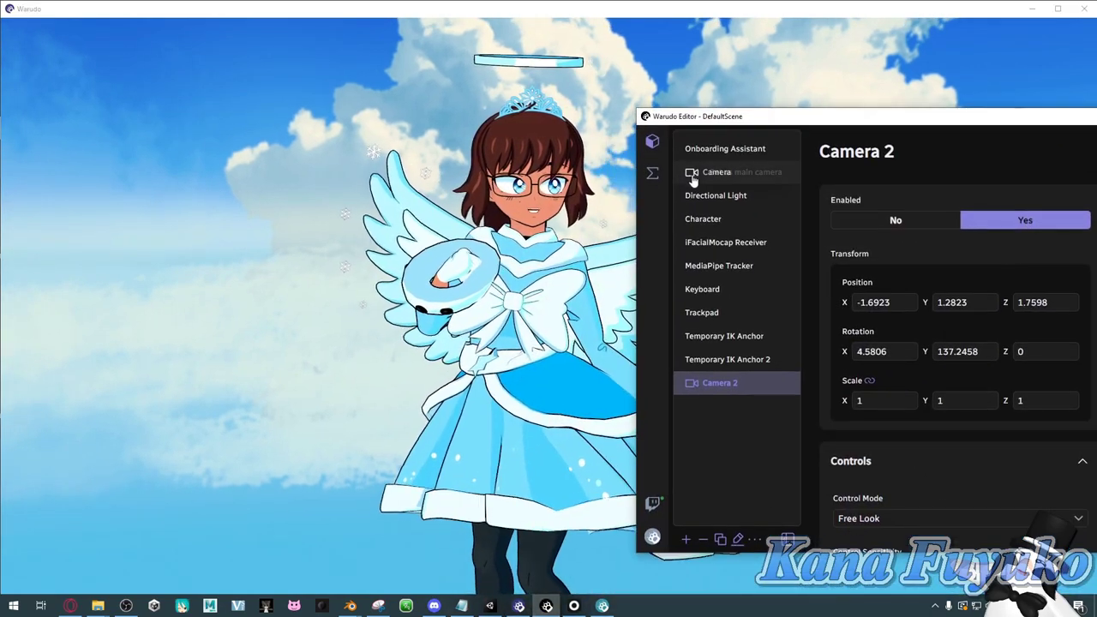
{"action": "left_click", "coordinate": [716, 172]}
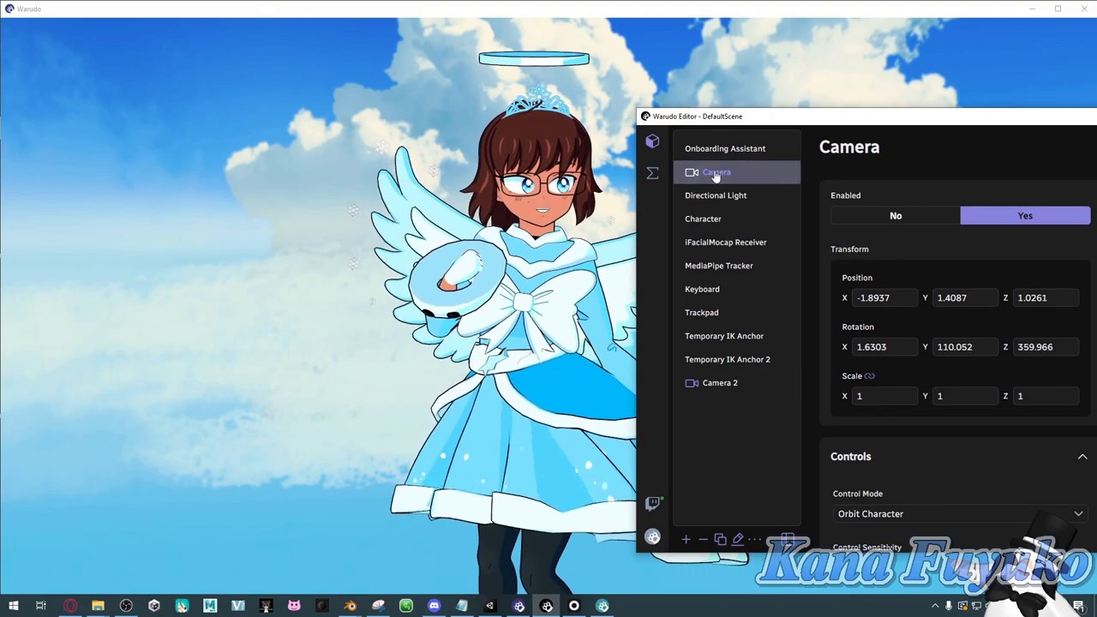
{"action": "left_click", "coordinate": [721, 539]}
{"action": "double_click", "coordinate": [718, 406]}
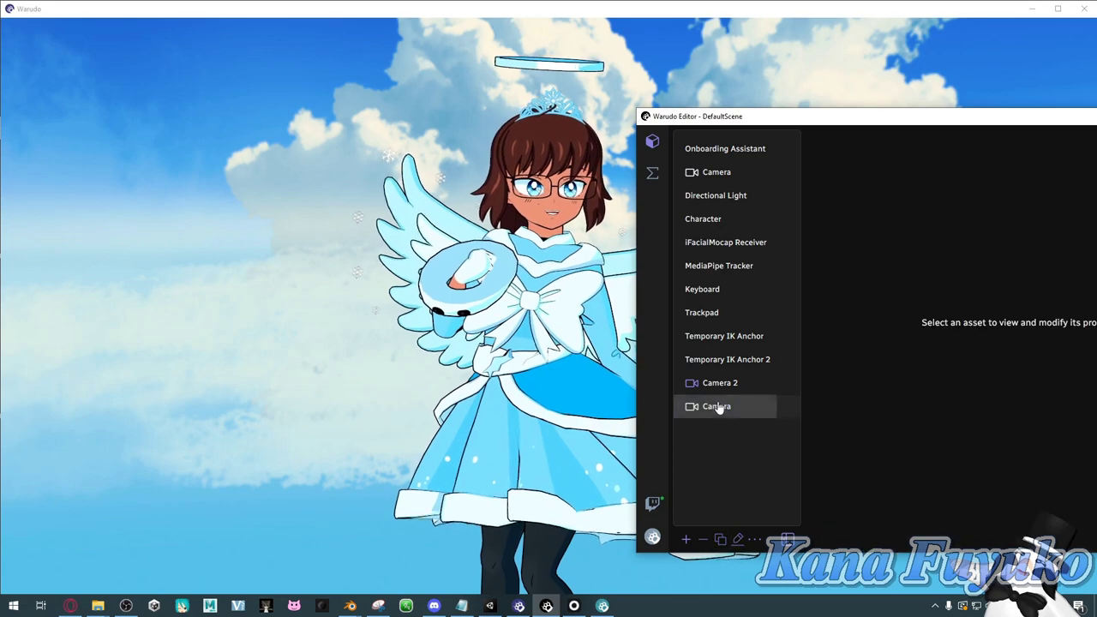
{"action": "left_click", "coordinate": [716, 408]}
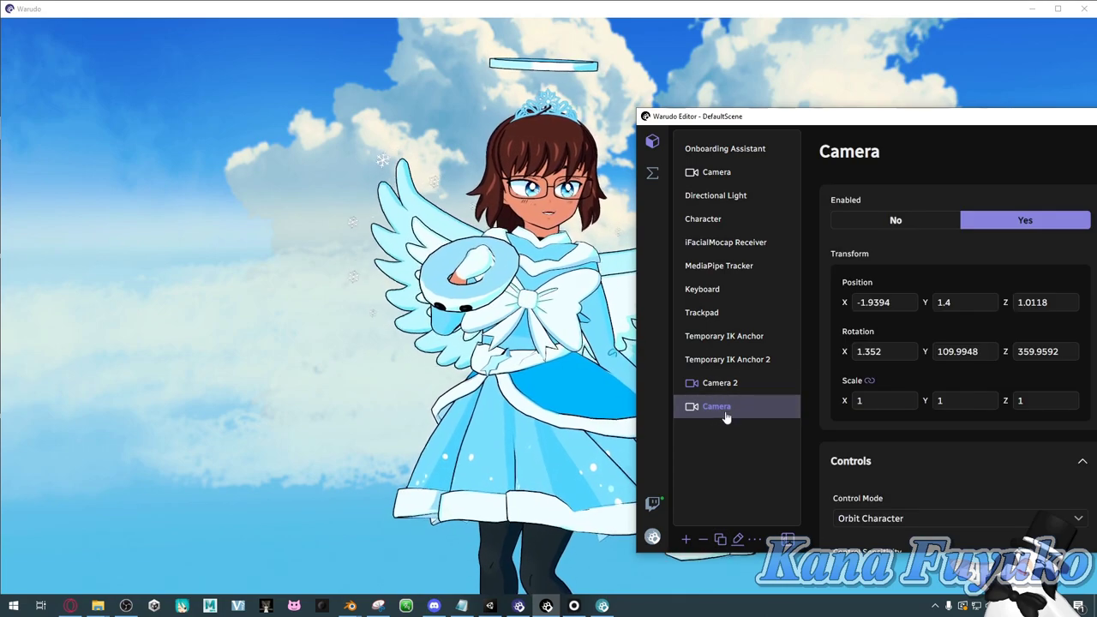
Step: Delete Camera 2, keep the duplicated camera selected, and return to the avatar view
{"action": "left_click", "coordinate": [720, 384]}
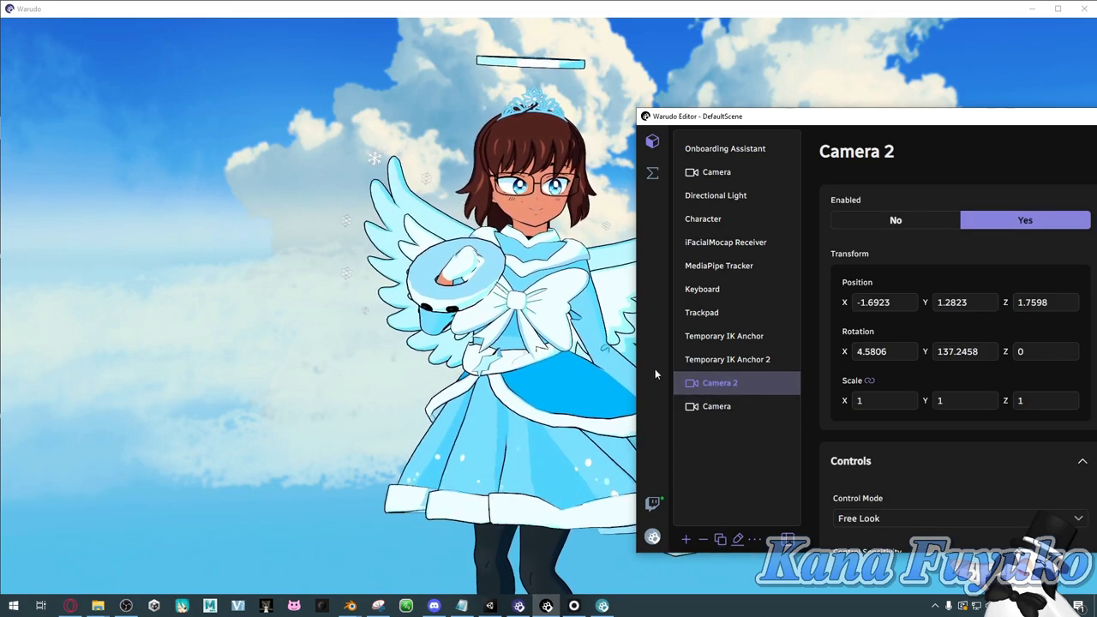
{"action": "left_click", "coordinate": [700, 541]}
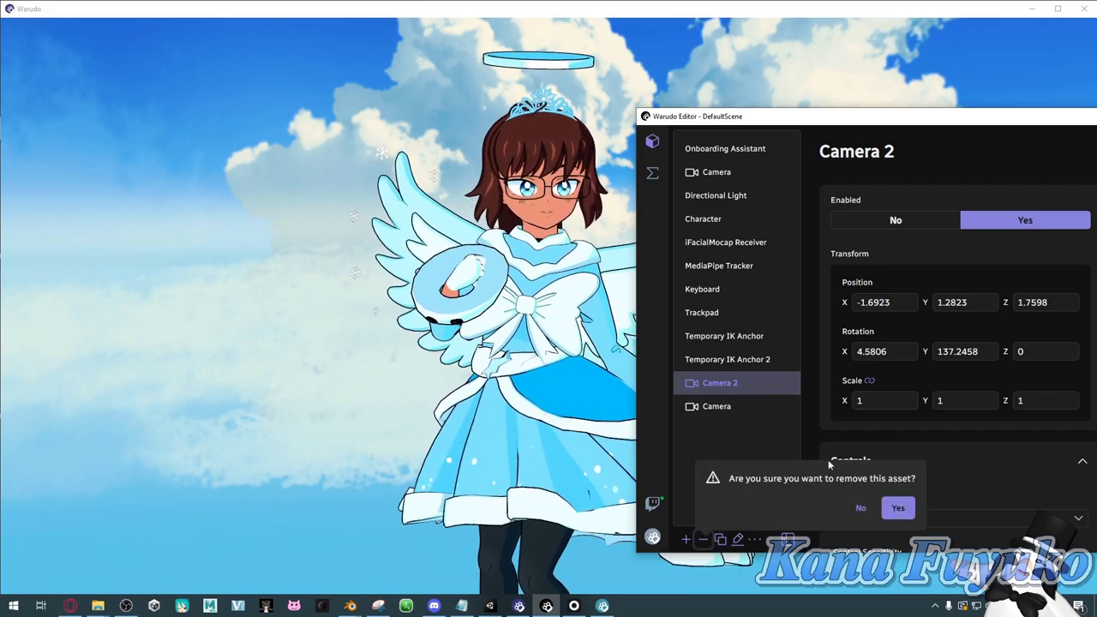
{"action": "left_click", "coordinate": [895, 509]}
{"action": "left_click", "coordinate": [727, 383]}
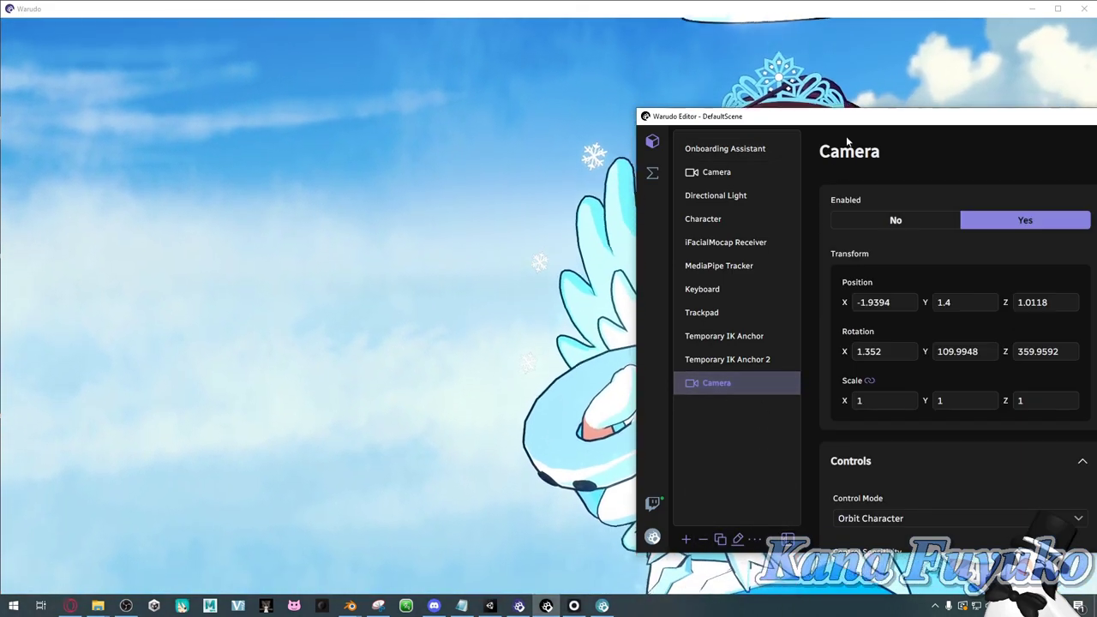
{"action": "left_click", "coordinate": [507, 317]}
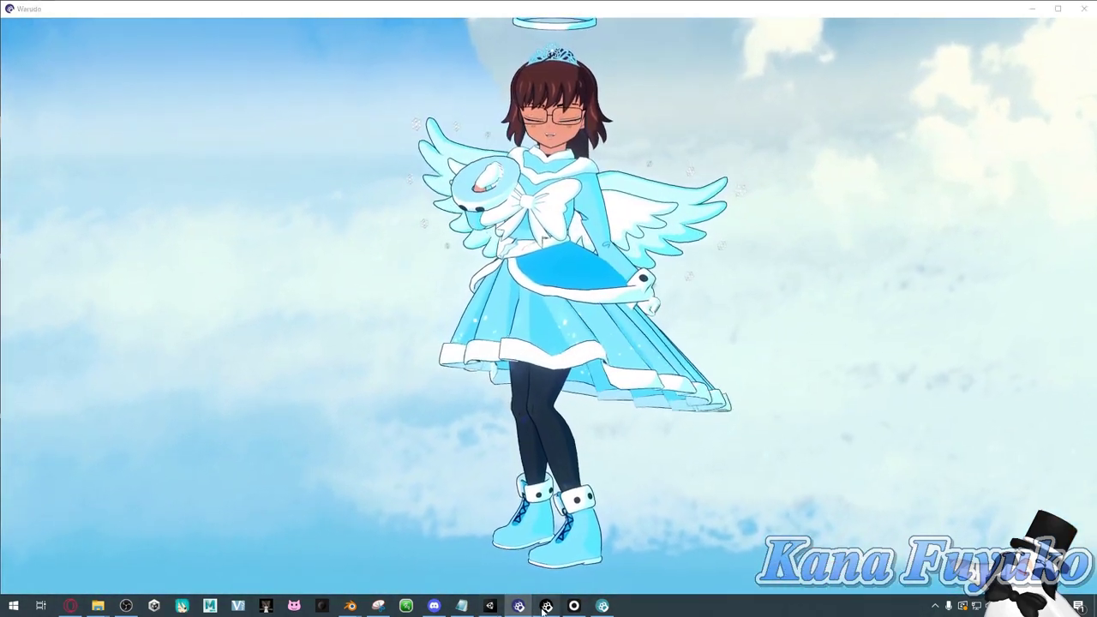
Step: Reframe the duplicated Camera to Position -4.5835, 1.3319, 2.8908 with Rotation Y 121.6447
{"action": "key", "text": "alt+Tab"}
{"action": "left_click_drag", "start_coordinate": [726, 189], "coordinate": [800, 142]}
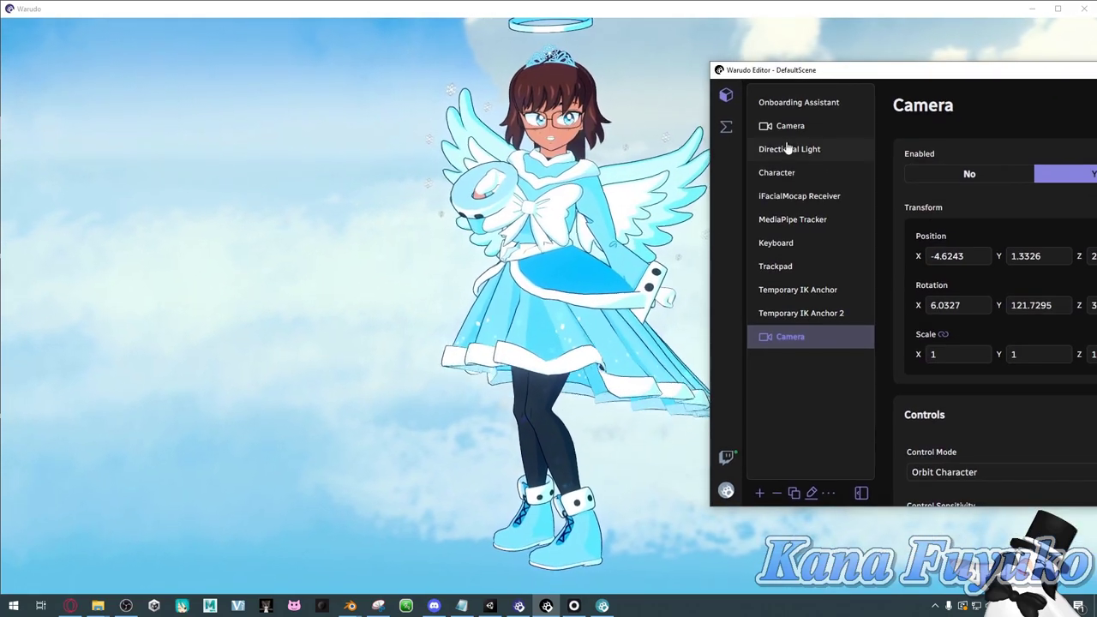
{"action": "left_click", "coordinate": [659, 201]}
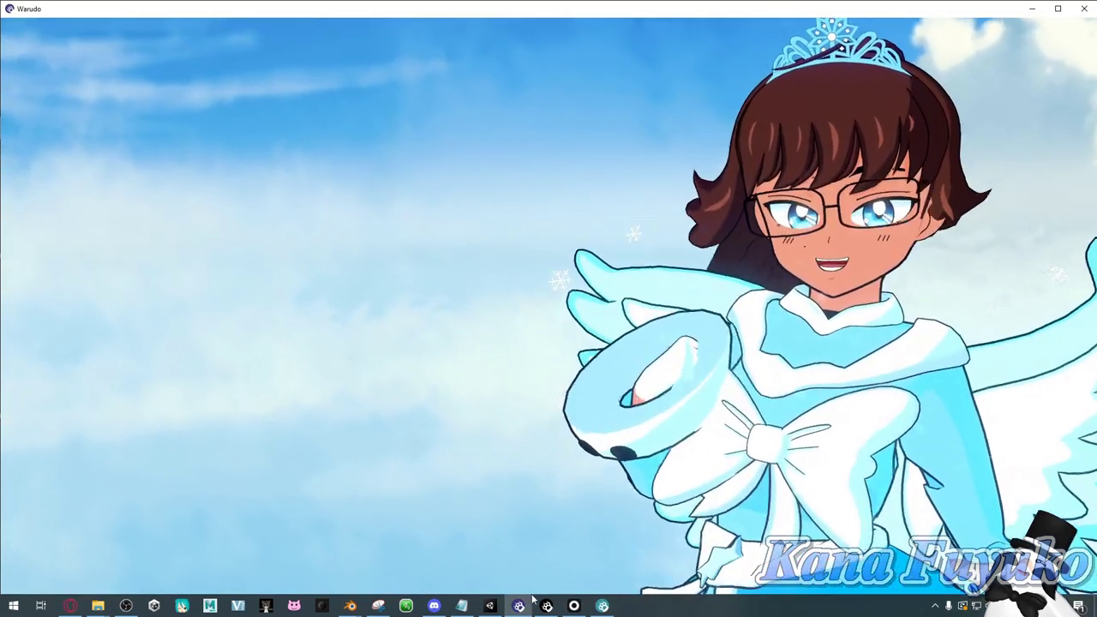
{"action": "left_click", "coordinate": [546, 606]}
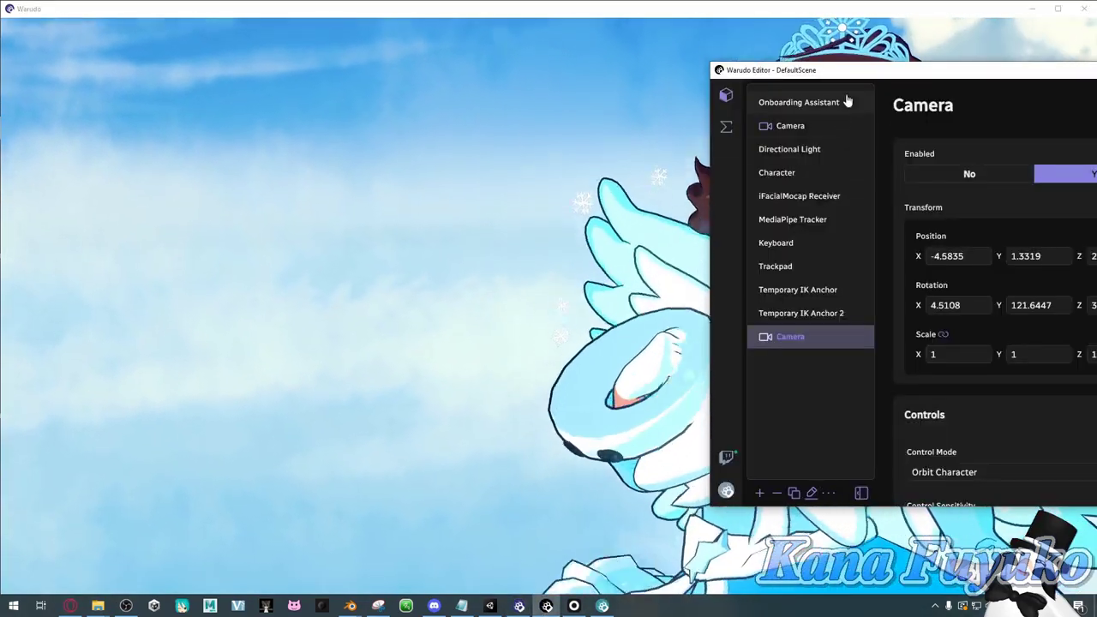
{"action": "left_click_drag", "start_coordinate": [852, 75], "coordinate": [168, 65]}
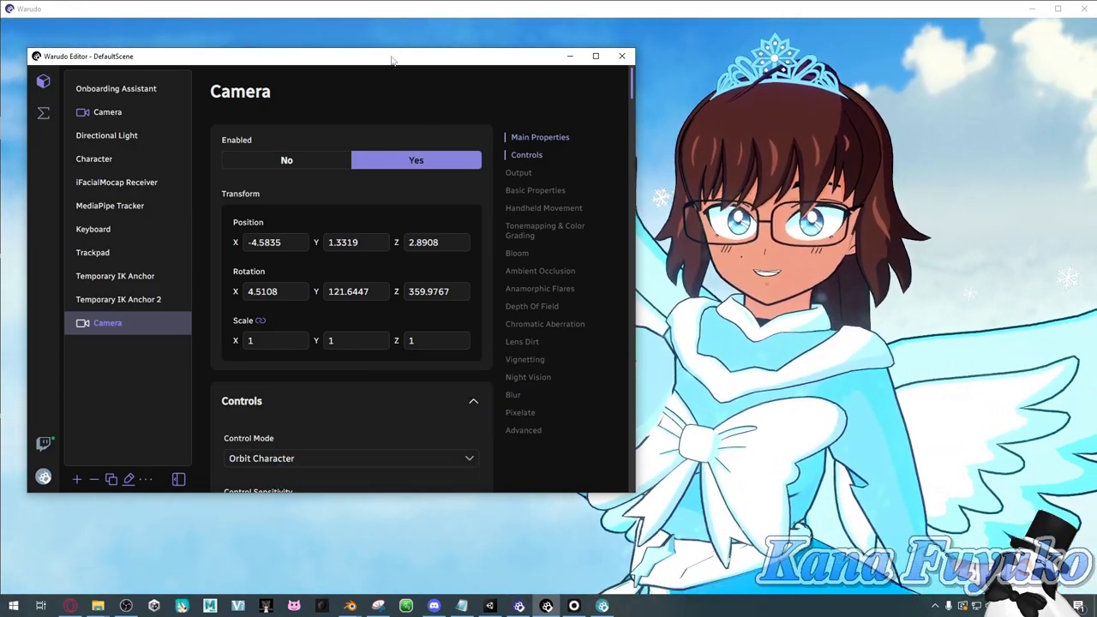
Step: Open Settings and review General Output: Spout on, NDI and Virtual Camera off
{"action": "left_click_drag", "start_coordinate": [391, 60], "coordinate": [473, 72]}
{"action": "left_click", "coordinate": [127, 489]}
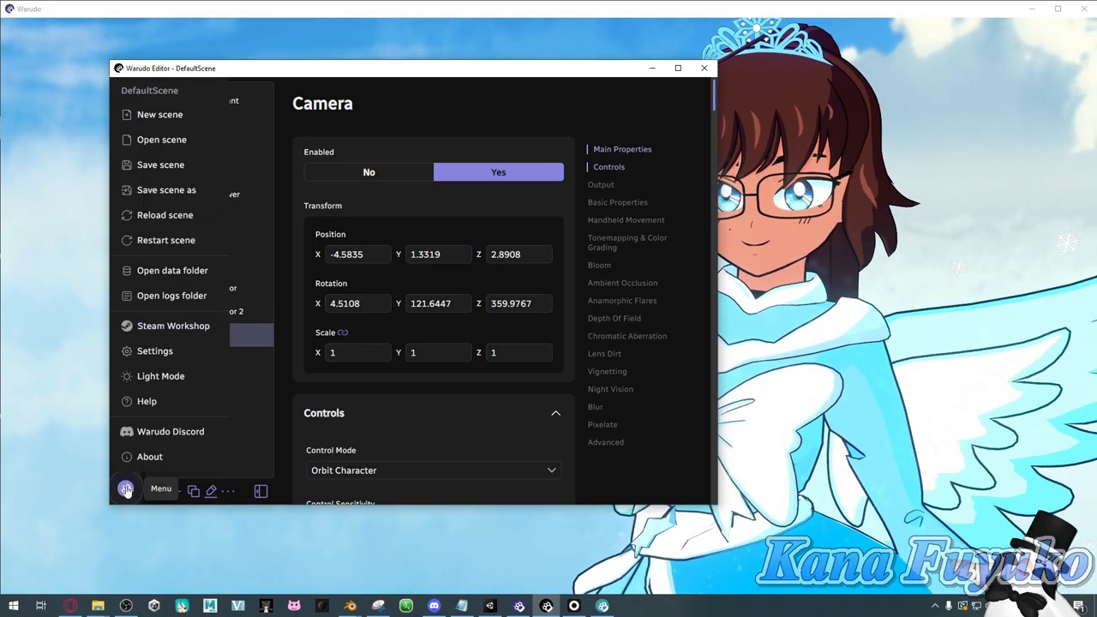
{"action": "left_click", "coordinate": [155, 351]}
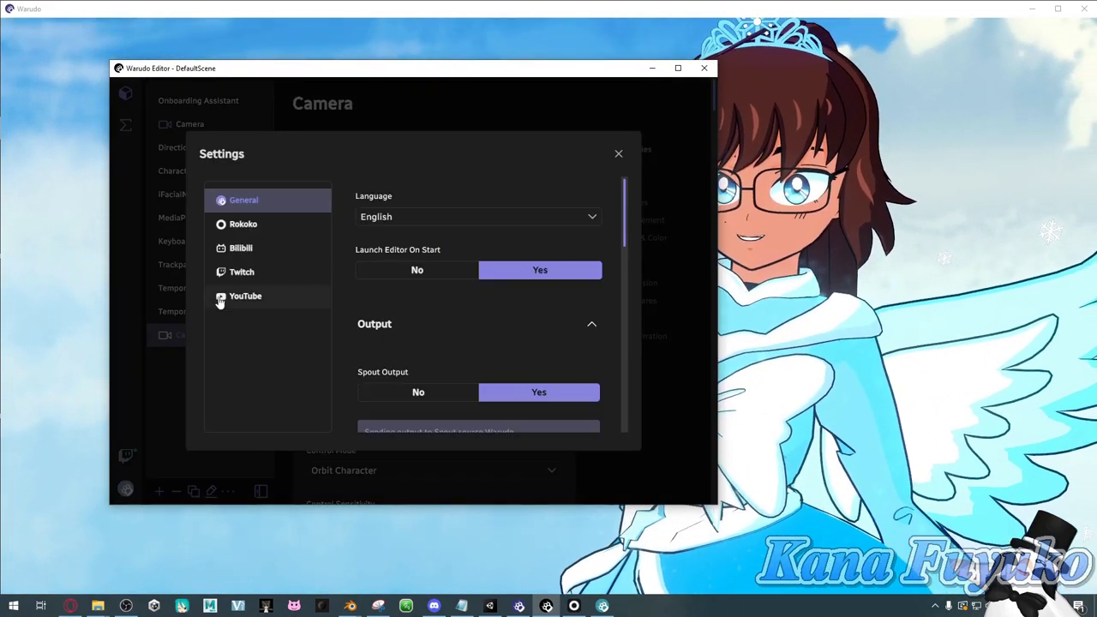
{"action": "scroll", "coordinate": [415, 322], "scroll_direction": "down", "scroll_amount": 3}
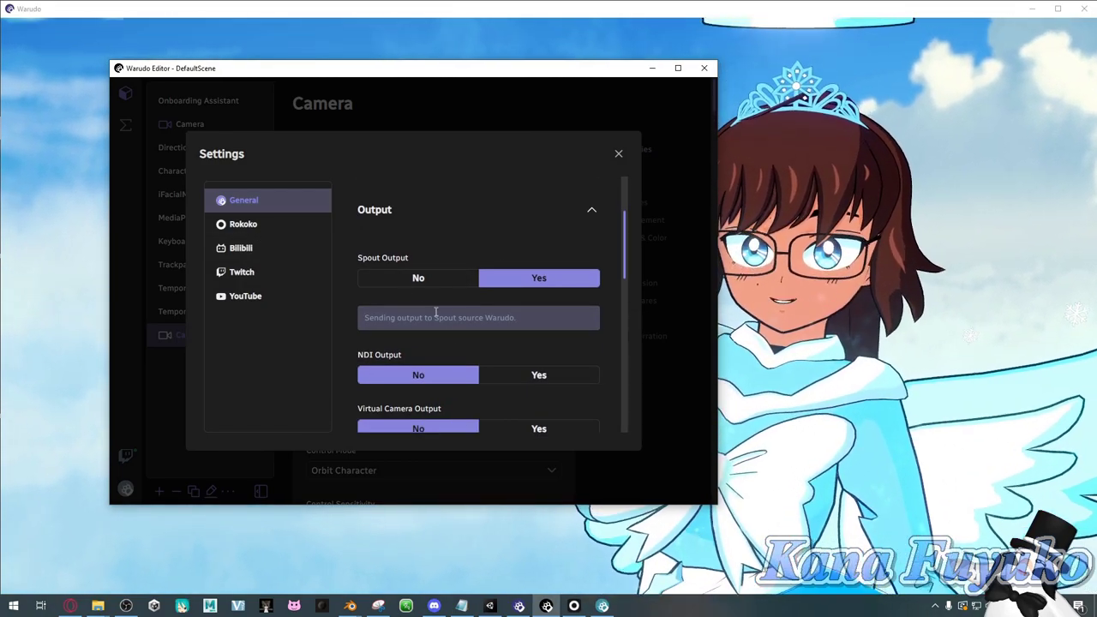
{"action": "scroll", "coordinate": [442, 304], "scroll_direction": "down", "scroll_amount": 2}
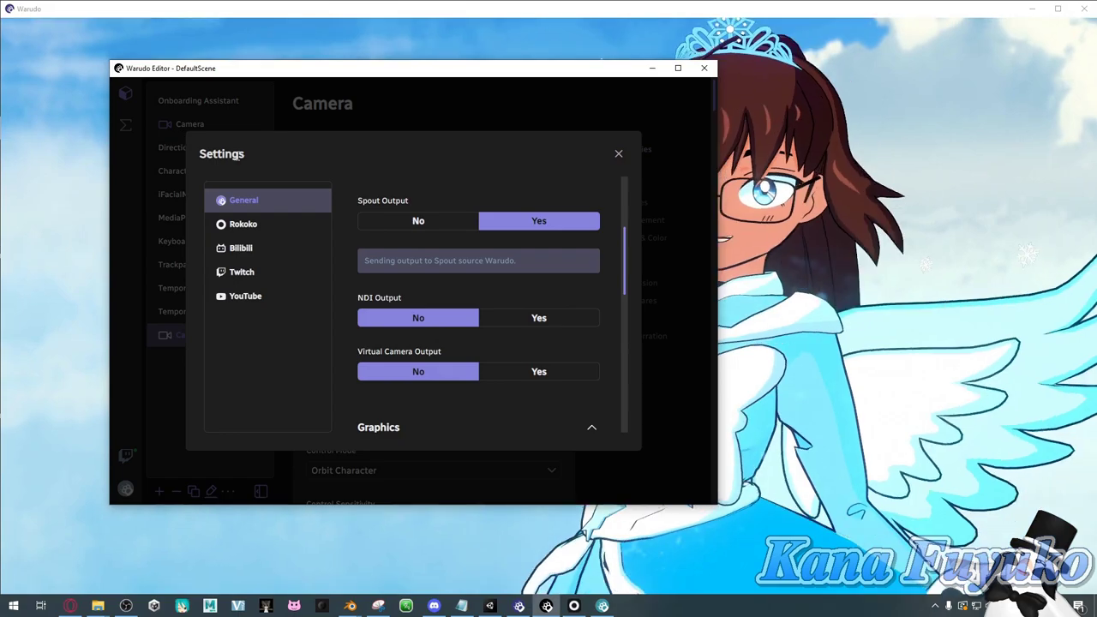
Step: Close Settings and select the original Camera to show its unchanged transform
{"action": "left_click", "coordinate": [619, 155]}
{"action": "left_click", "coordinate": [167, 126]}
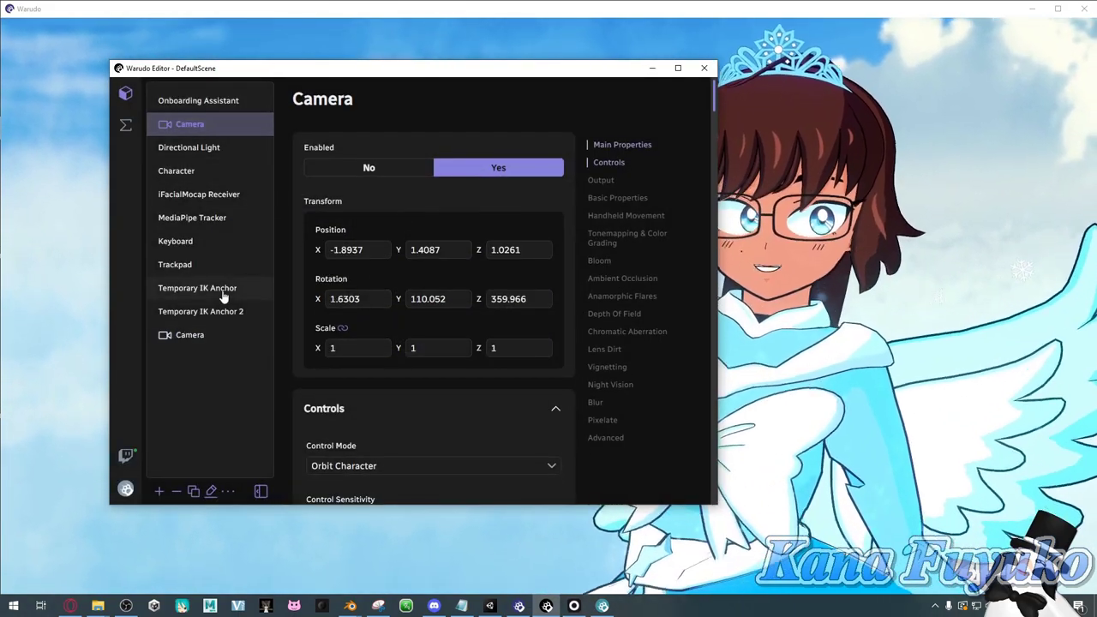
{"action": "left_click_drag", "start_coordinate": [449, 74], "coordinate": [367, 53]}
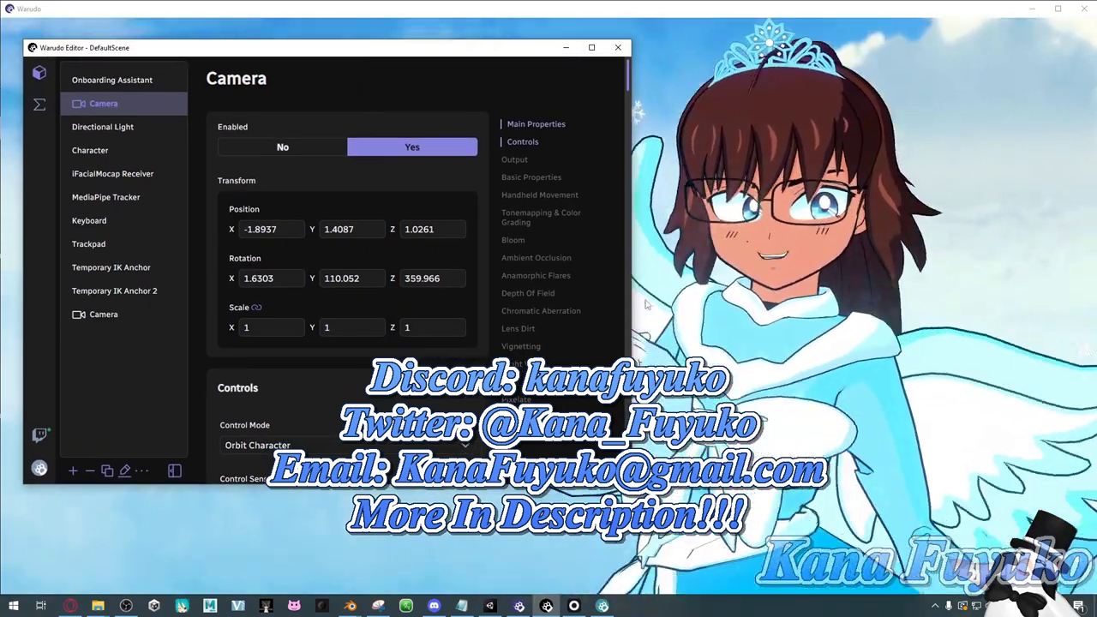